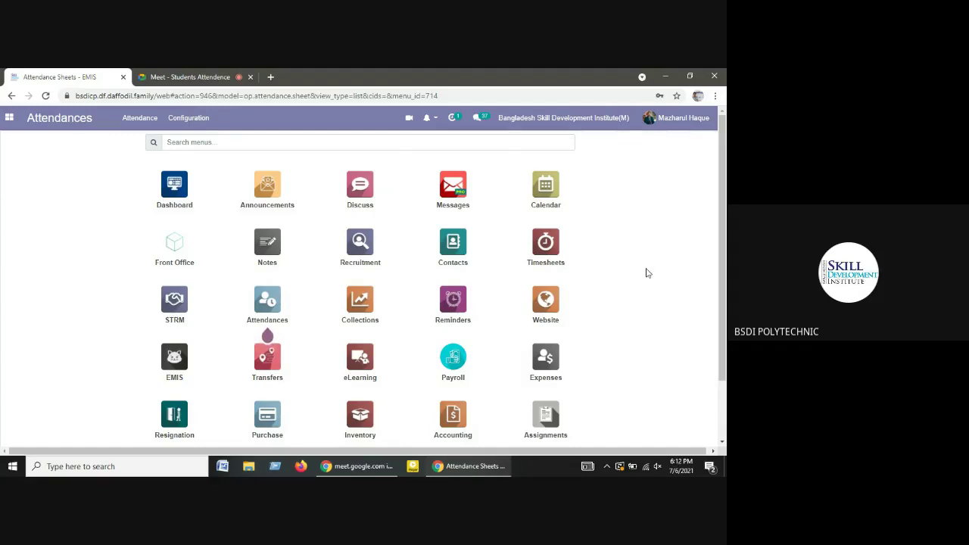
- Open the student Attendances module listed beside WhatsApp in the application overview
scroll(647, 273, "down", 1)
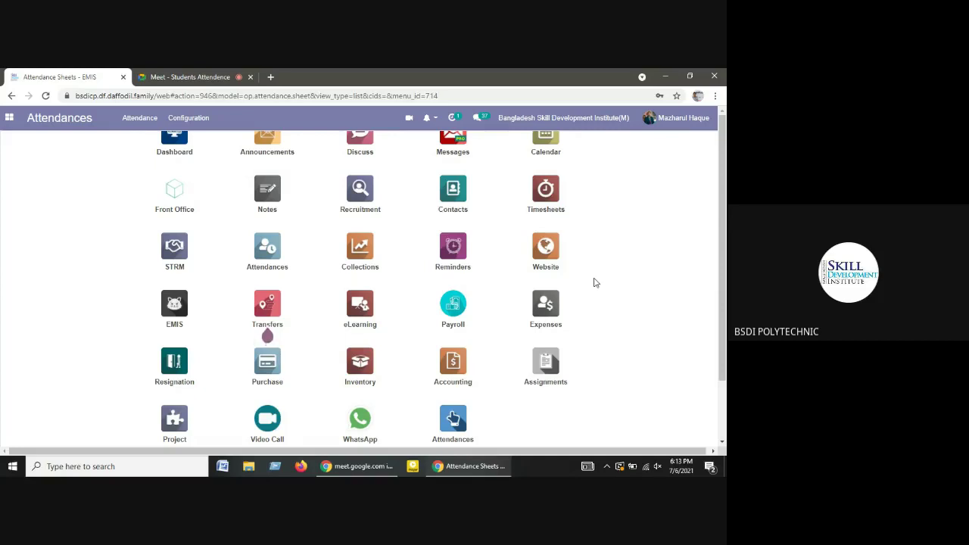
scroll(457, 318, "up", 1)
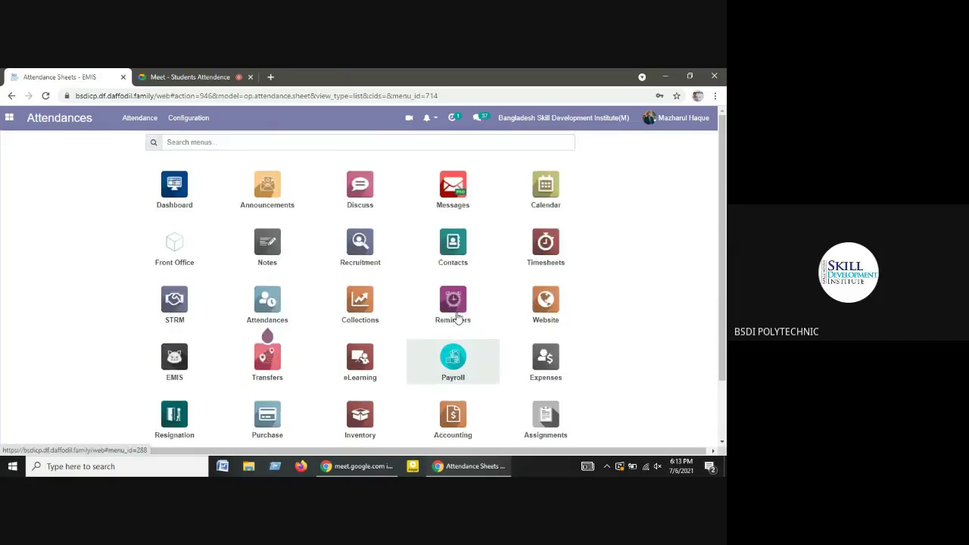
scroll(457, 318, "down", 3)
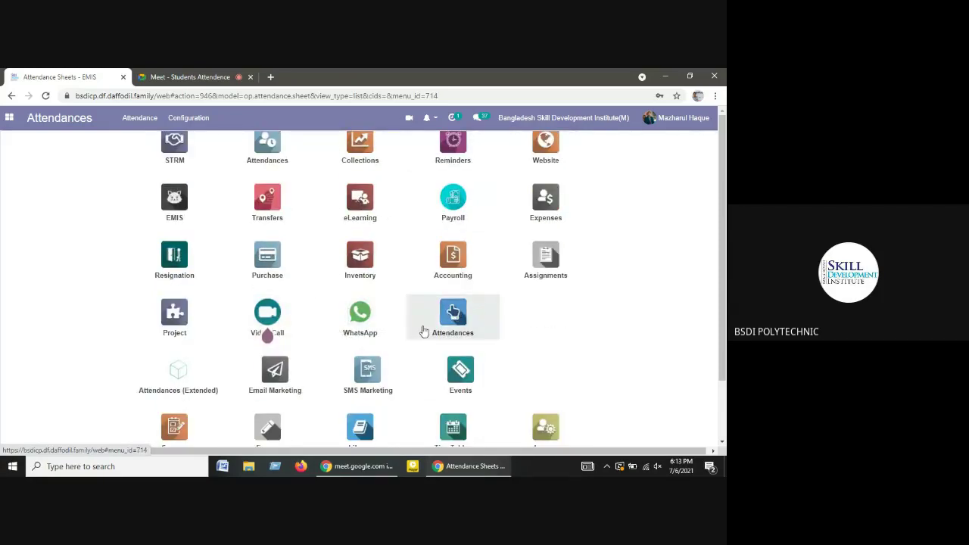
scroll(424, 331, "up", 2)
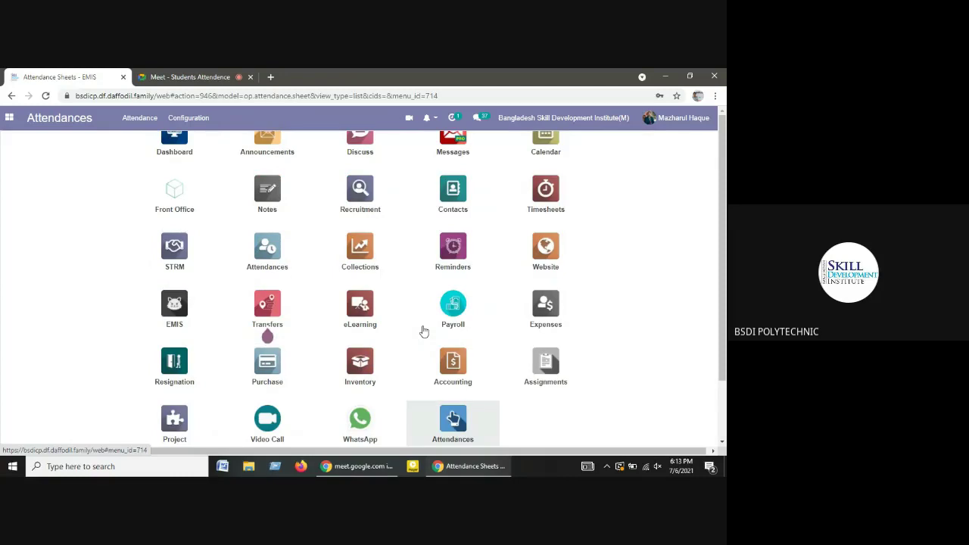
scroll(424, 332, "down", 3)
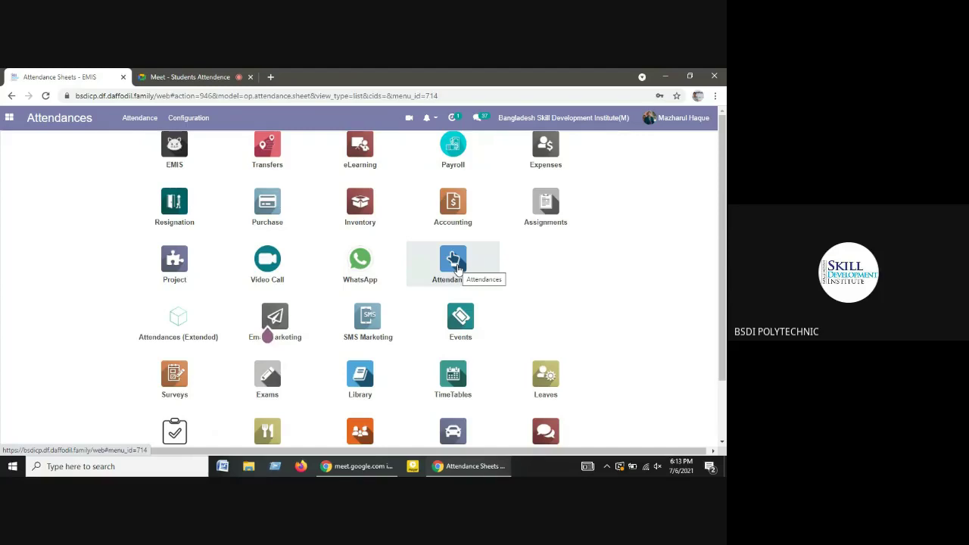
left_click(454, 262)
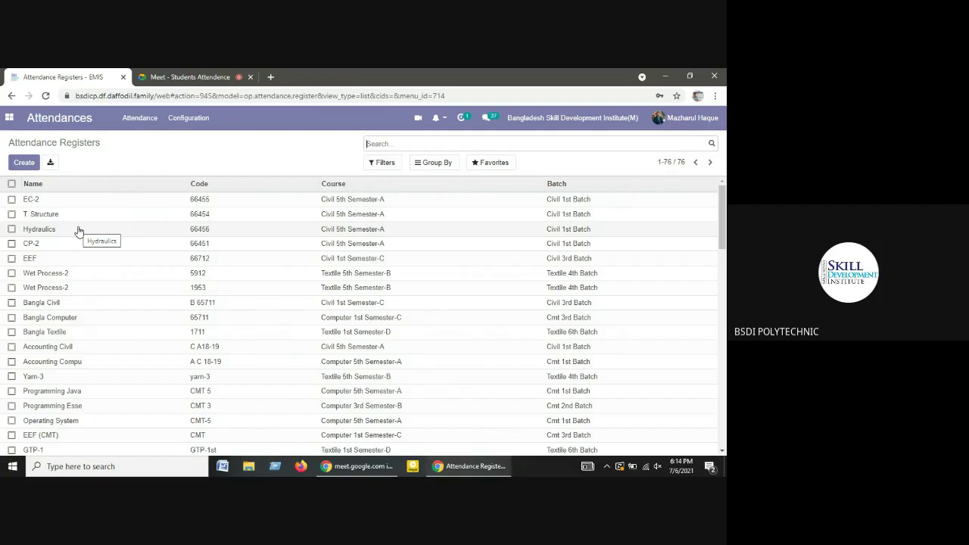
- Go to the attendance sheets and begin a new attendance sheet
left_click(153, 126)
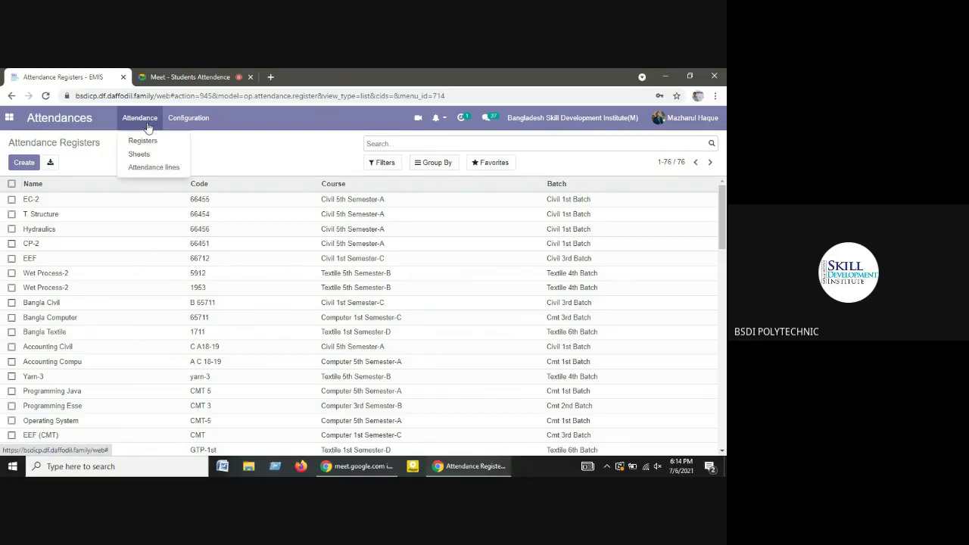
left_click(135, 153)
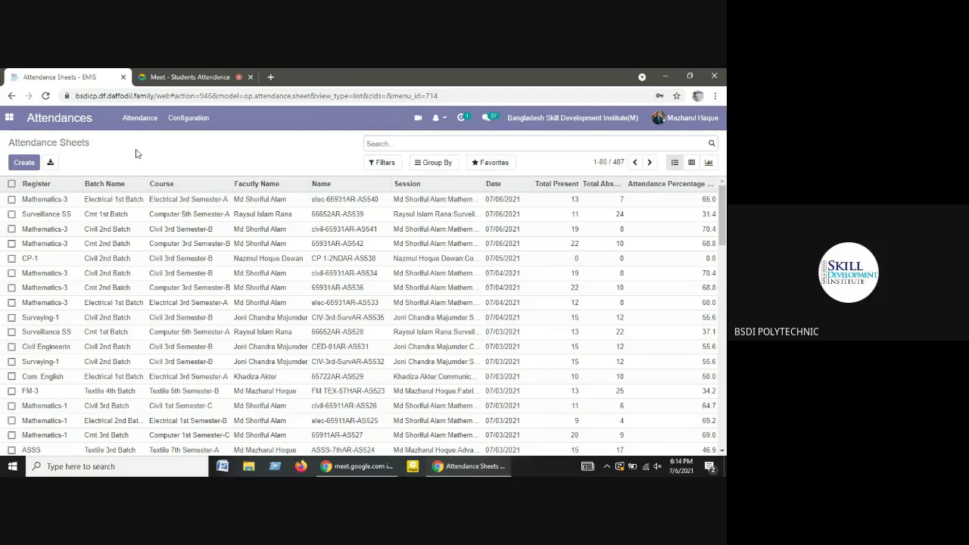
left_click(142, 121)
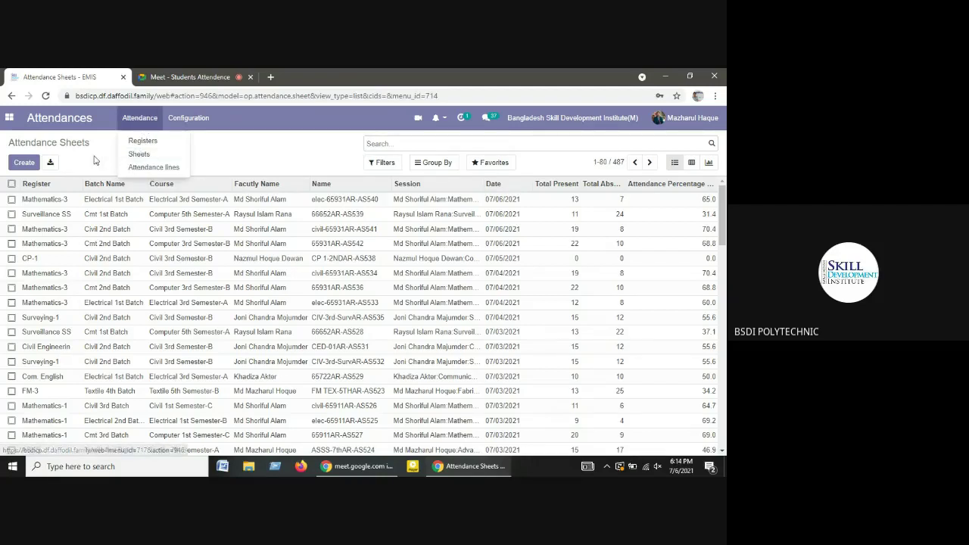
left_click(25, 165)
left_click(25, 164)
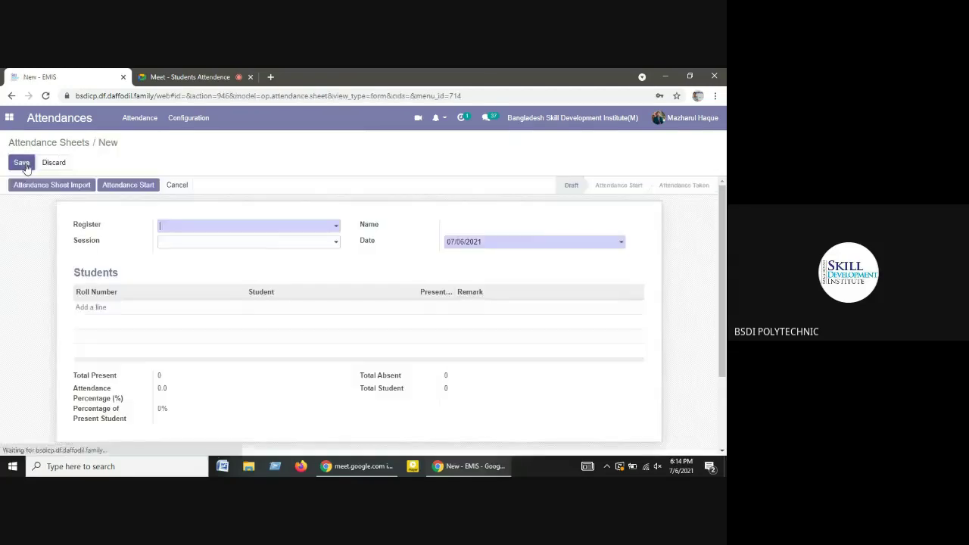
- Begin creating a new register named BWP from the attendance sheet's register field
left_click(212, 230)
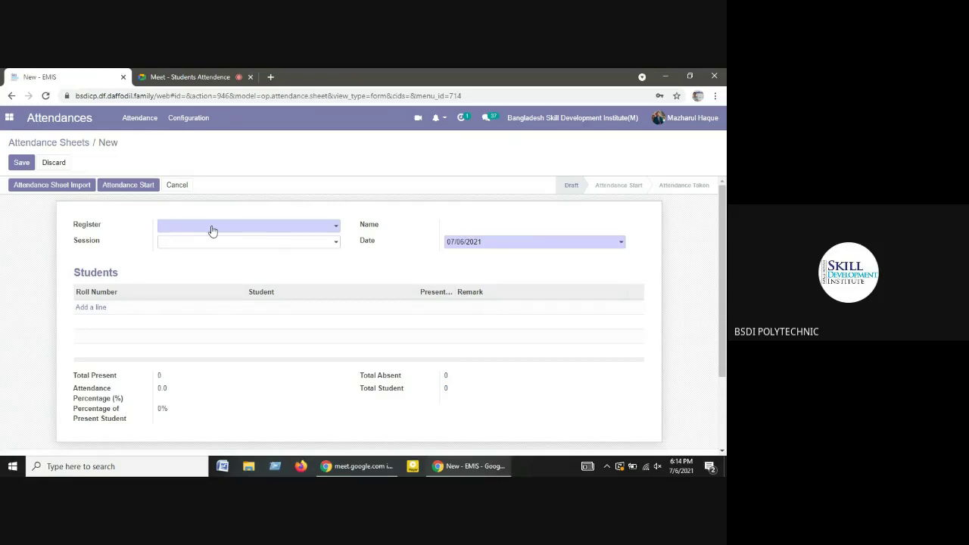
type("BWP")
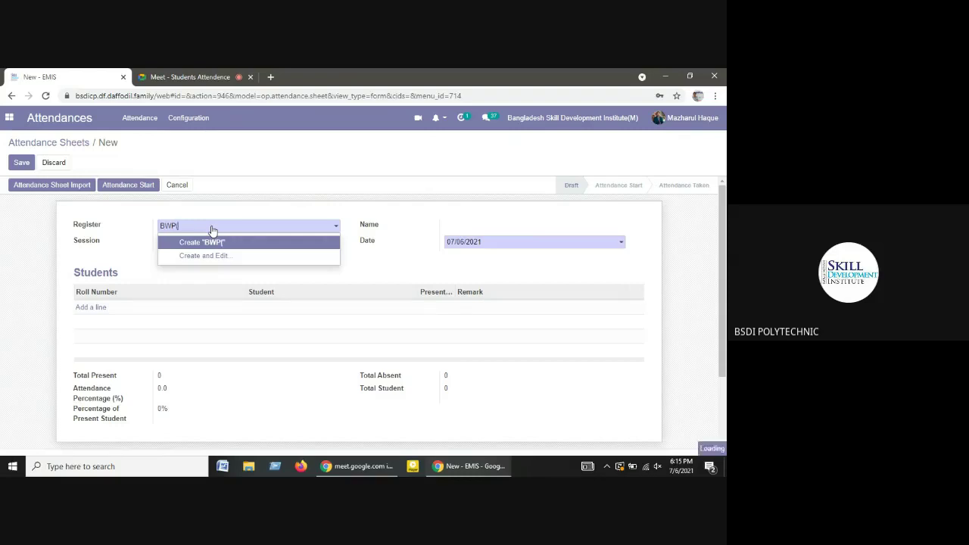
type("(")
key("BackSpace")
left_click(215, 243)
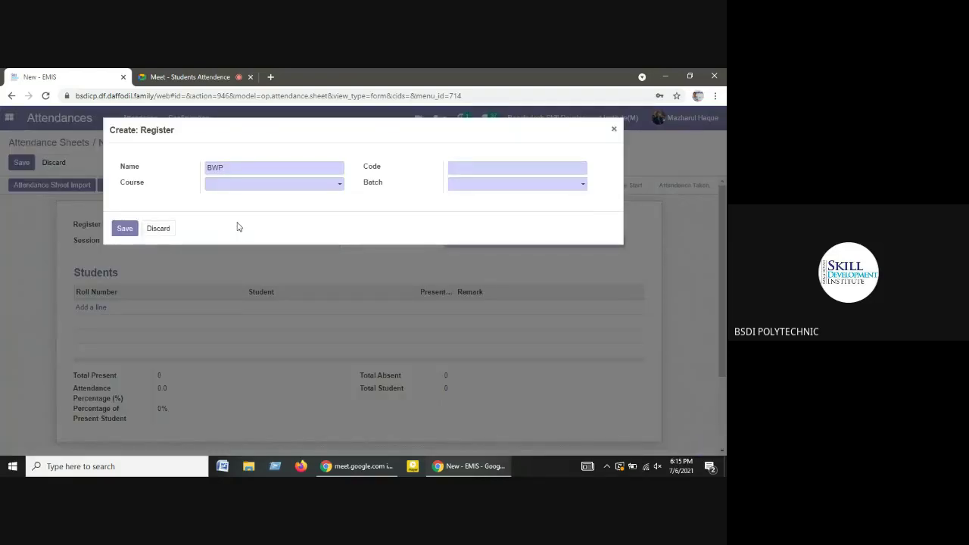
- Choose Textile 1st Semester-D from the full course list as the new register's course
left_click(273, 186)
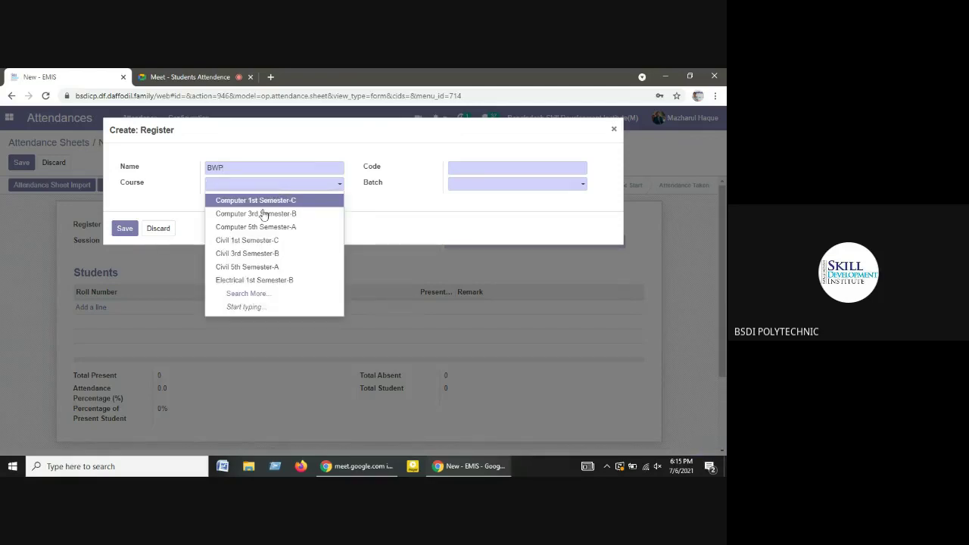
left_click(238, 294)
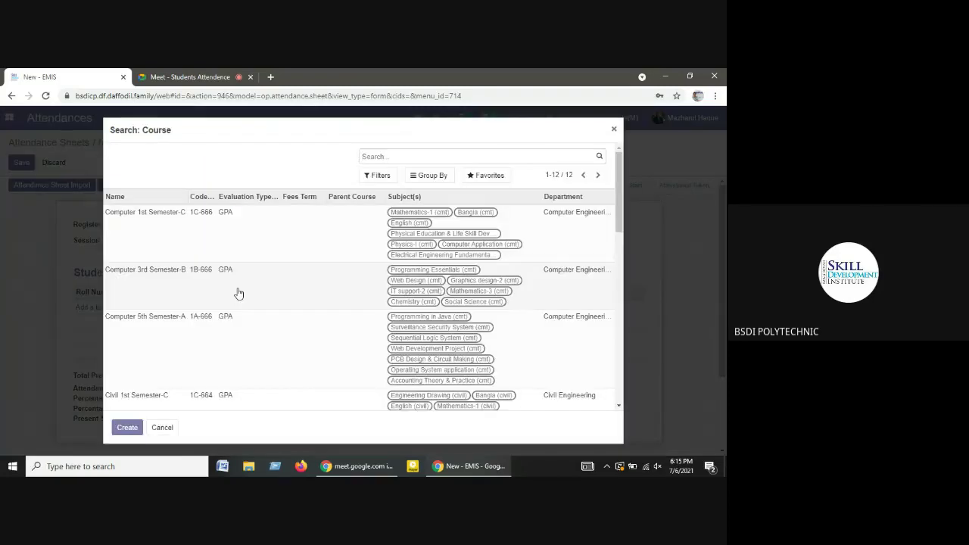
scroll(238, 294, "down", 5)
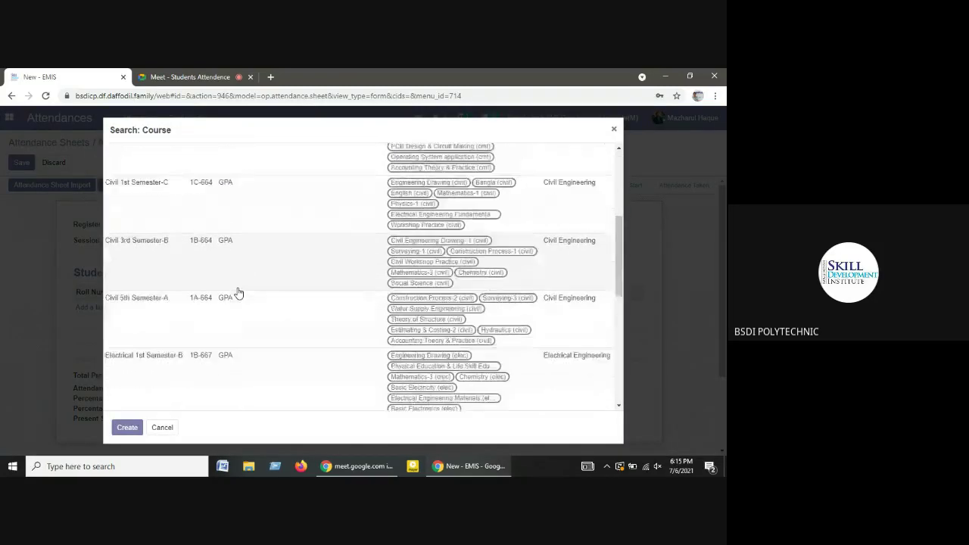
scroll(237, 294, "down", 4)
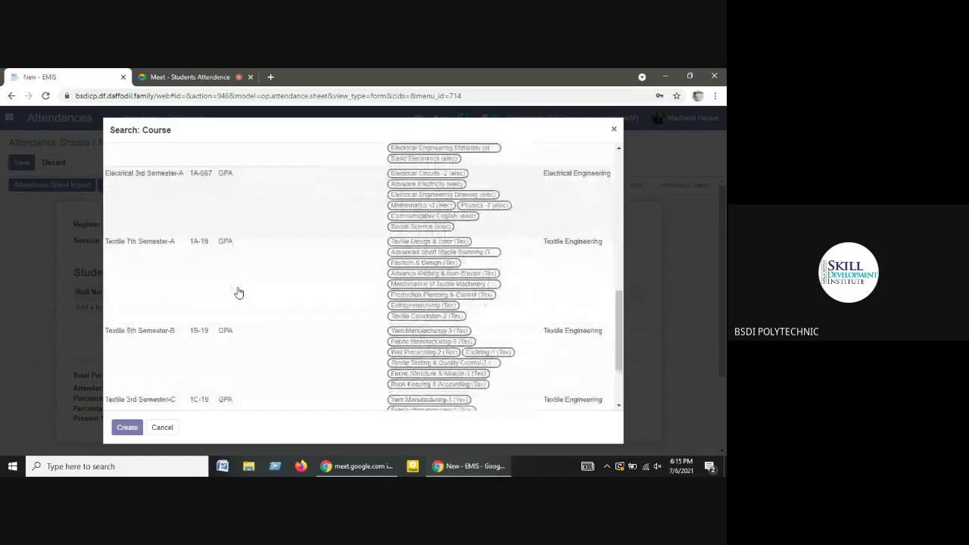
scroll(238, 293, "down", 2)
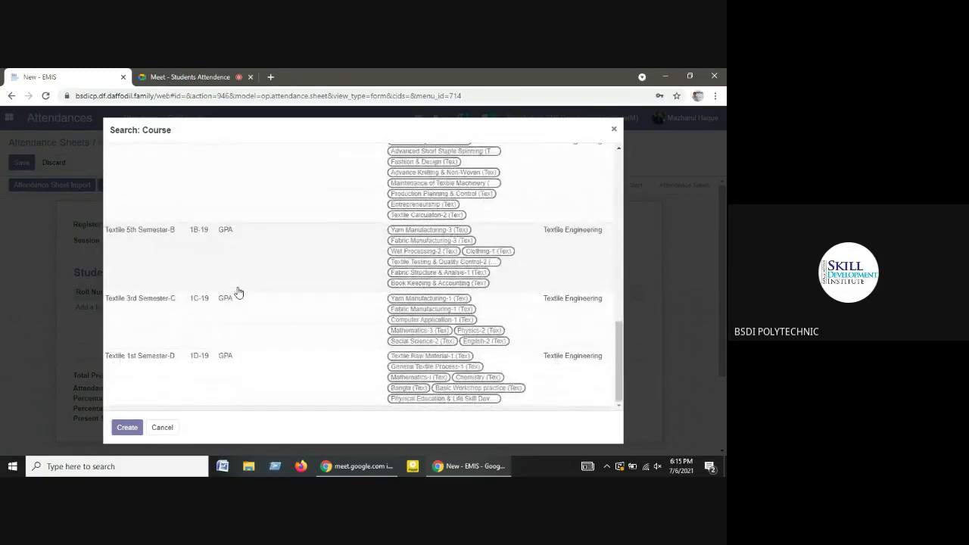
left_click(399, 378)
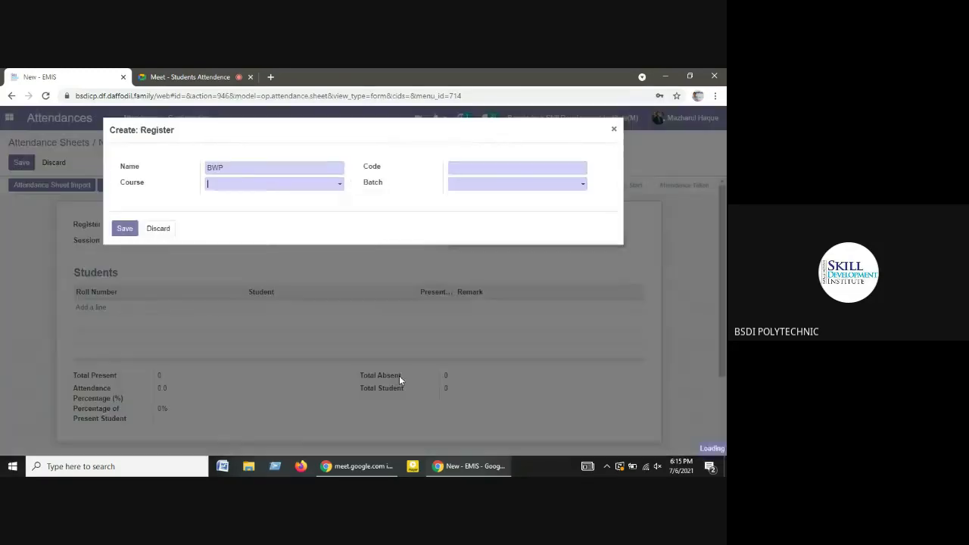
- Set the register's code to TEX-BWP and its batch to Textile 6th Batch, and save the register
left_click(488, 168)
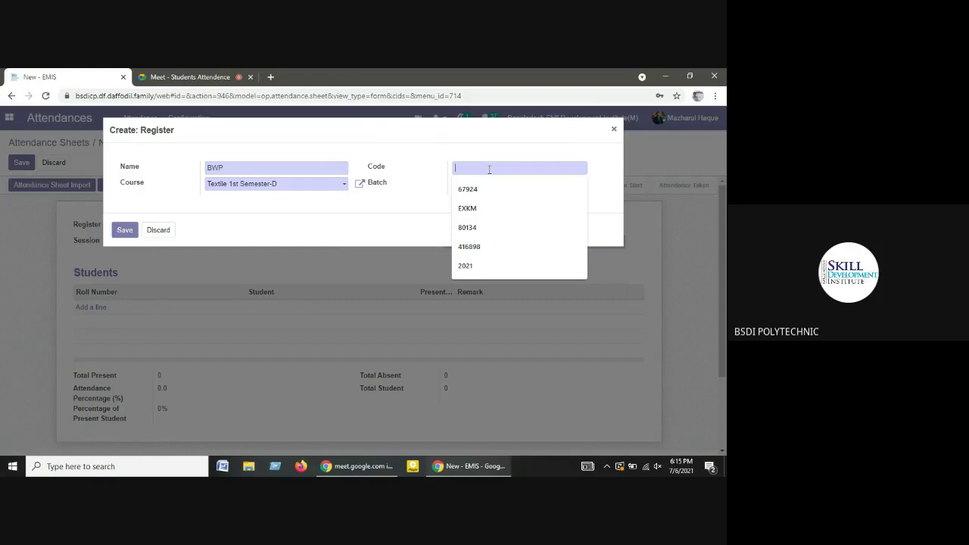
type("TEX")
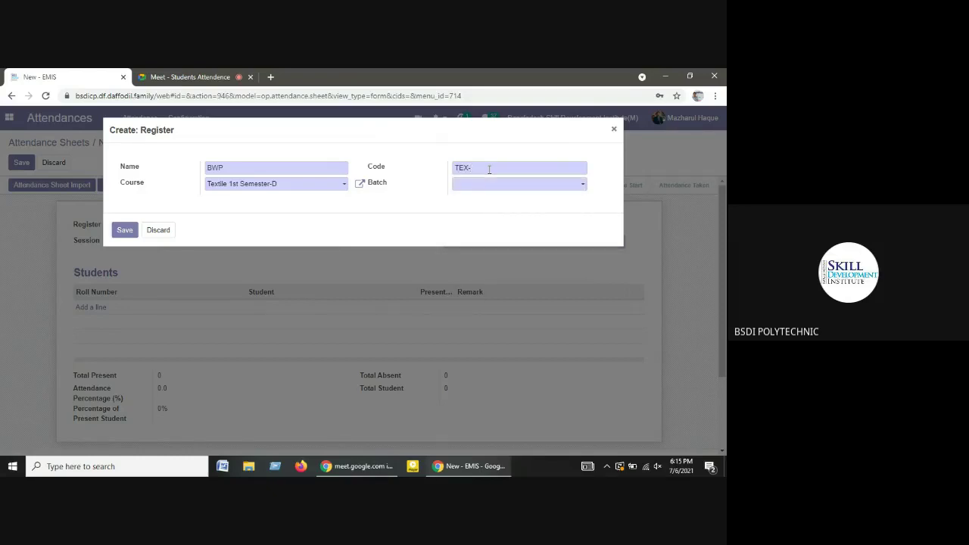
type("-BWP")
left_click(491, 187)
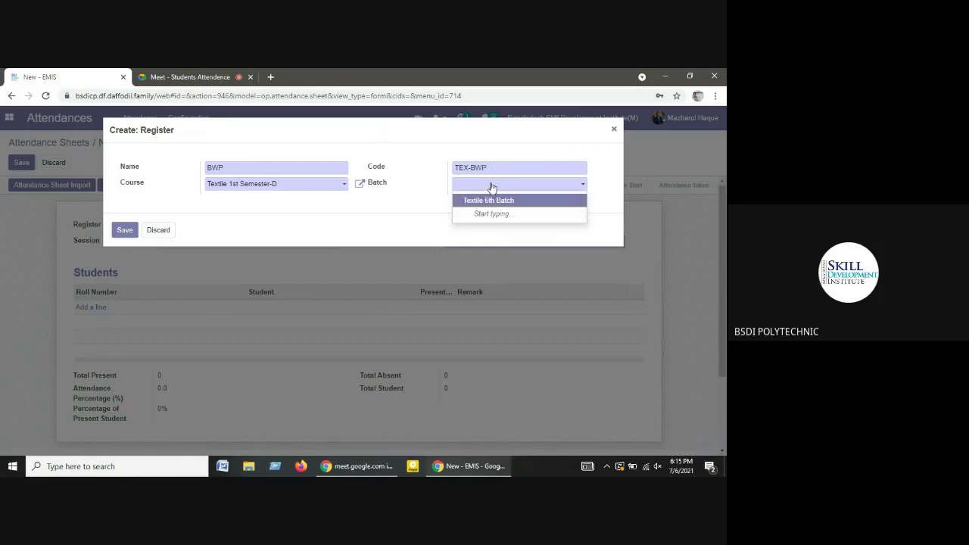
left_click(489, 200)
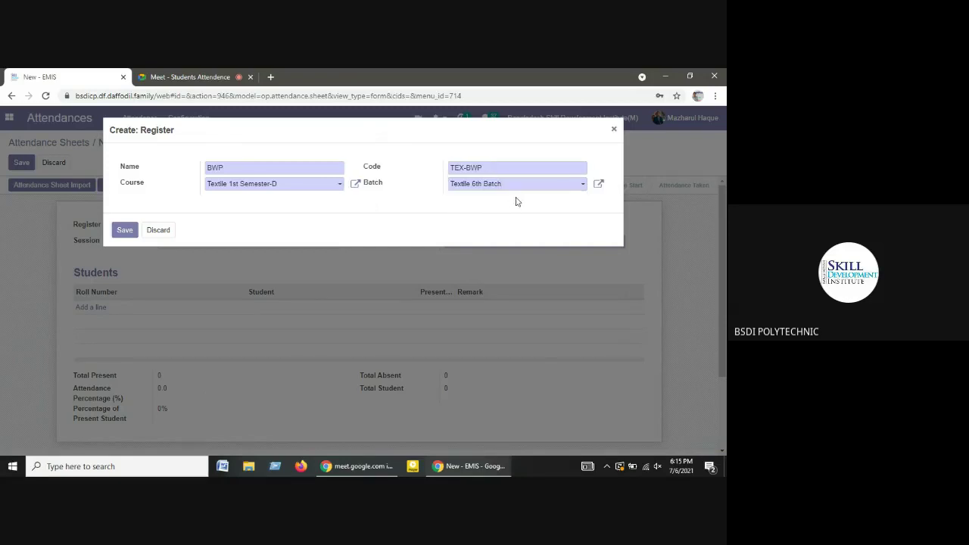
left_click(125, 237)
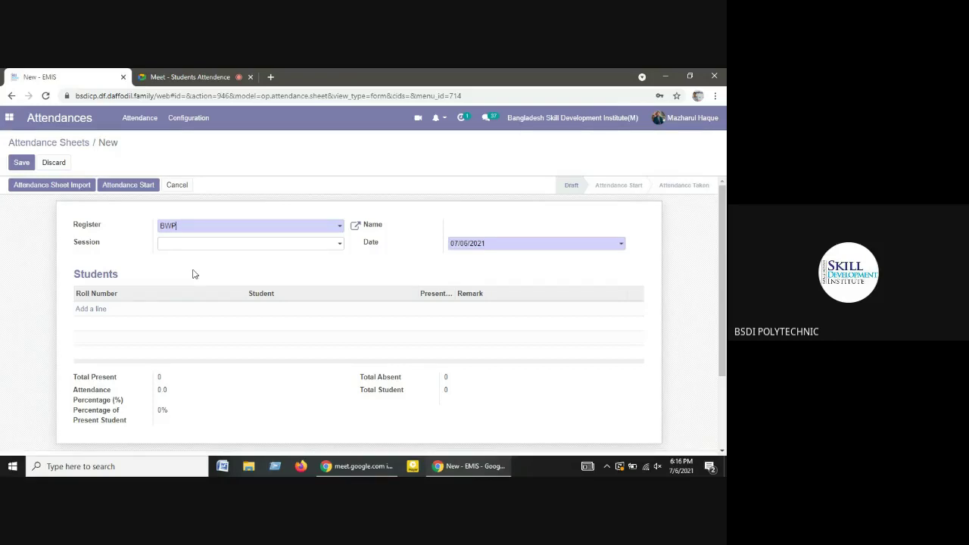
- Assign the 05 hour Basic Workshop practice (Tex) session, keep the date 07/06/2021, and start the attendance
left_click(220, 248)
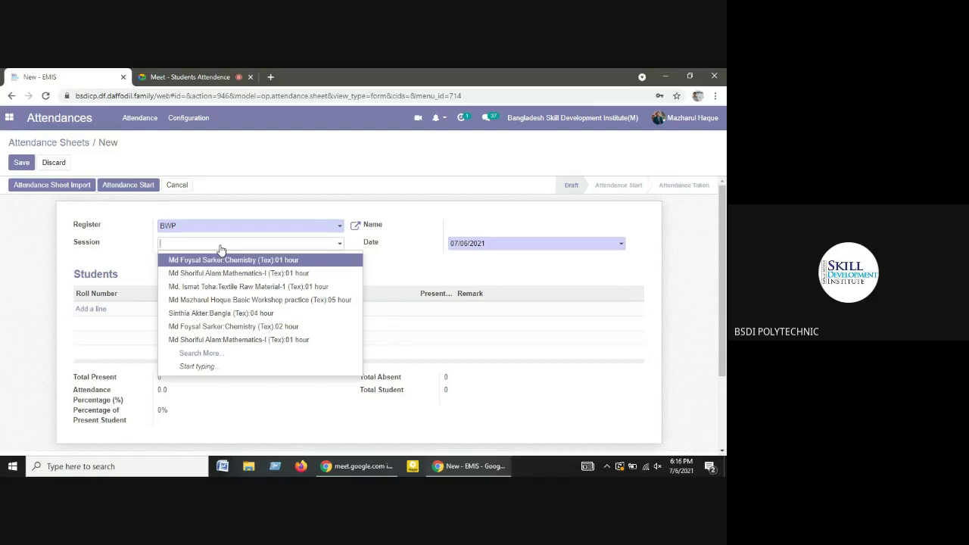
left_click(316, 303)
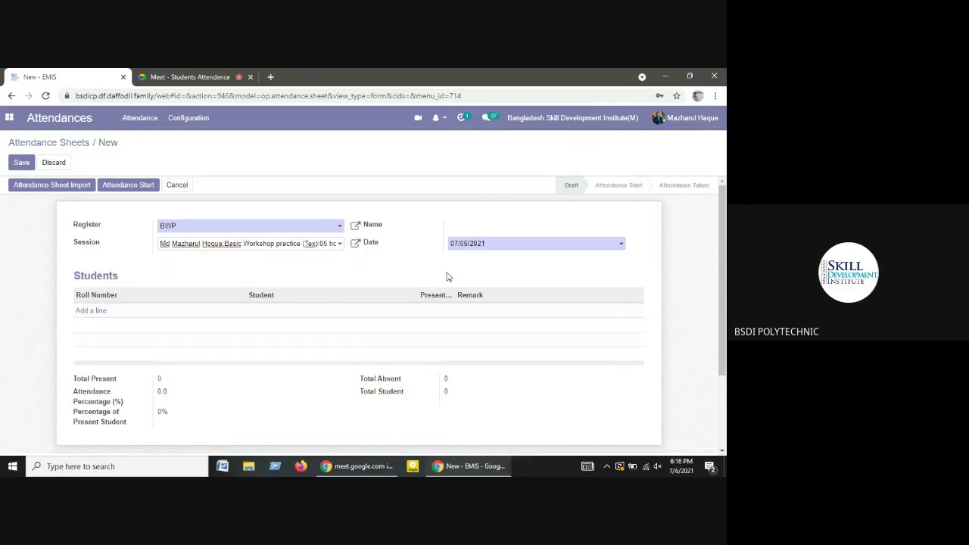
left_click(543, 249)
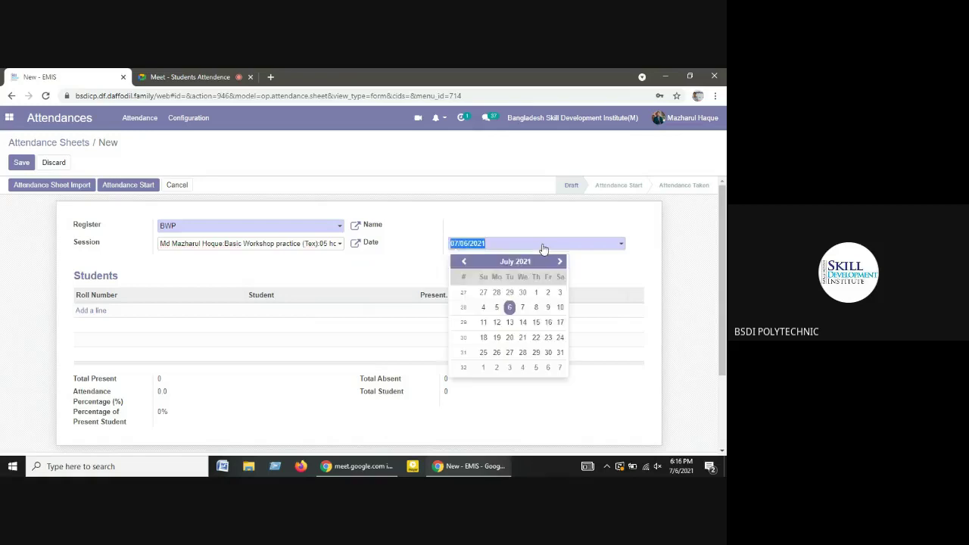
left_click(543, 249)
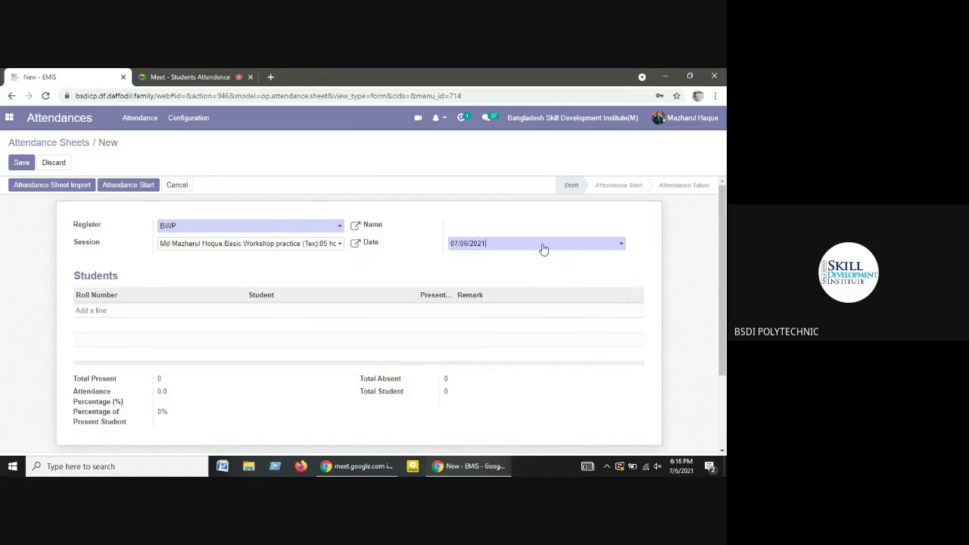
left_click(143, 186)
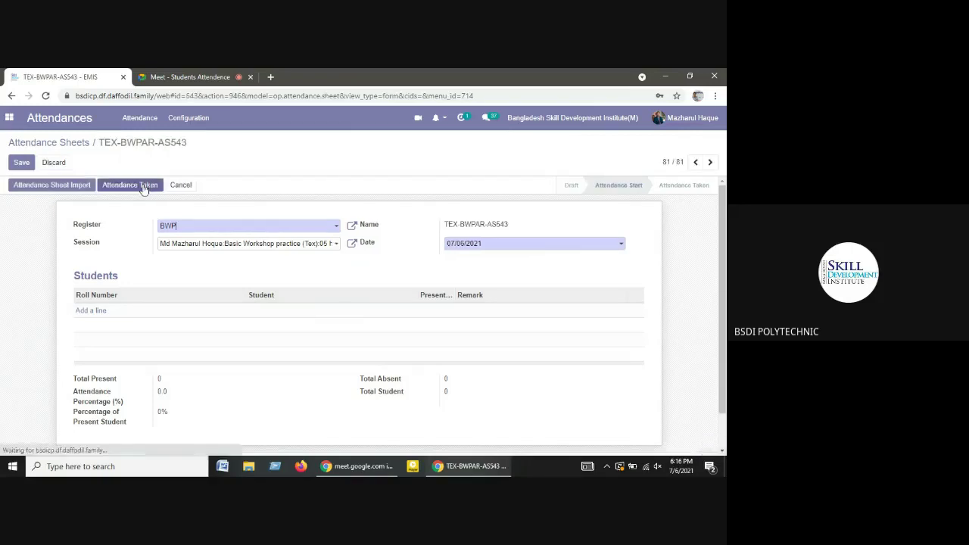
left_click(144, 187)
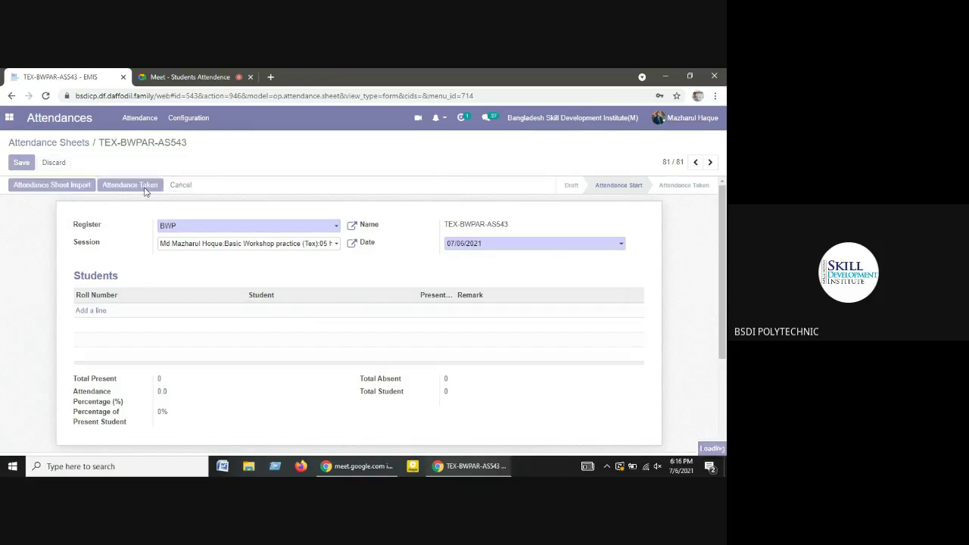
- Start the attendance sheet import and open the class's student list for adding absent students
left_click(53, 186)
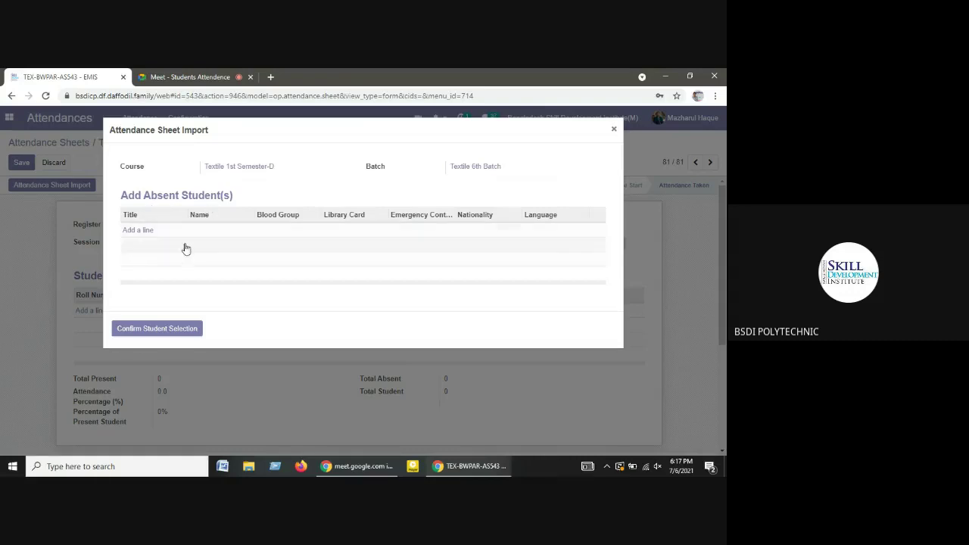
left_click(148, 237)
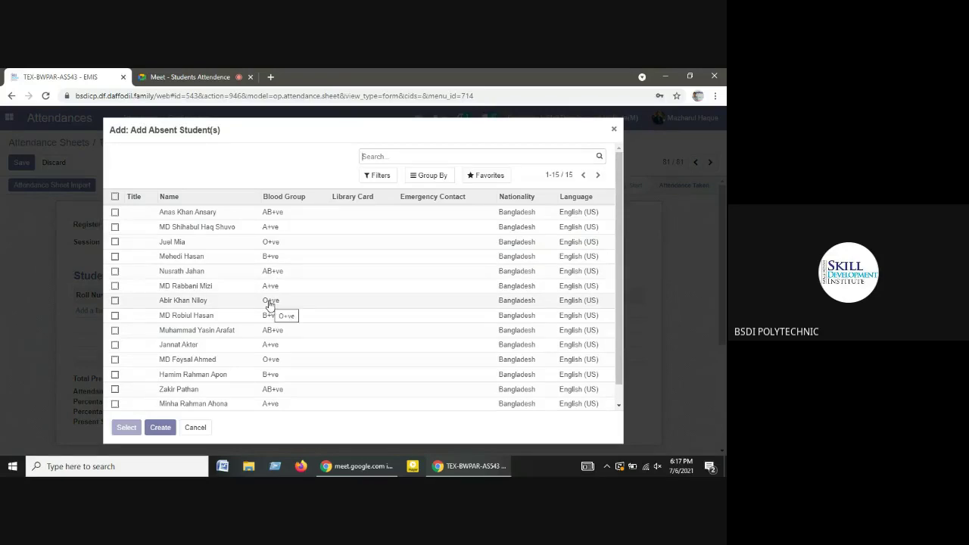
scroll(270, 305, "down", 1)
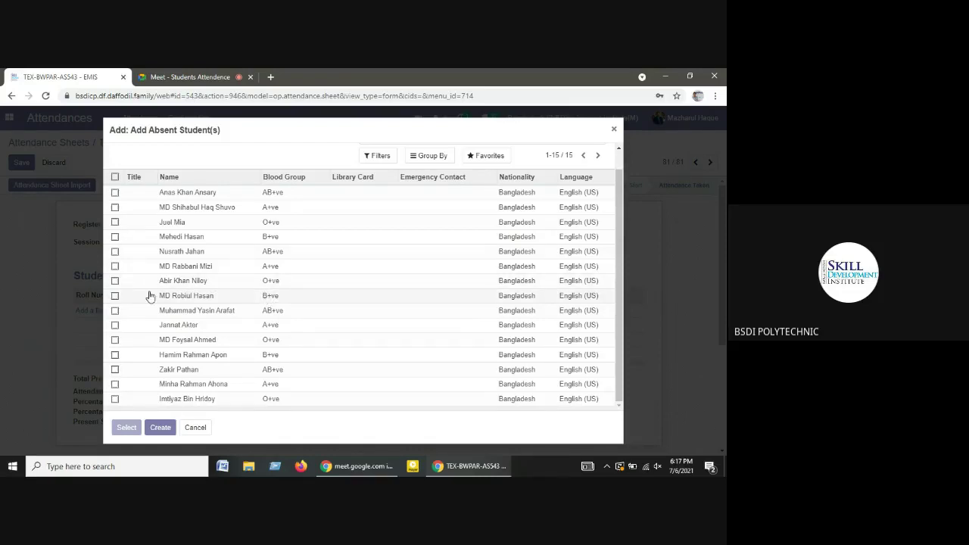
- Add the first, third and fifth through thirteenth listed students as absent, and confirm the student selection
left_click(115, 193)
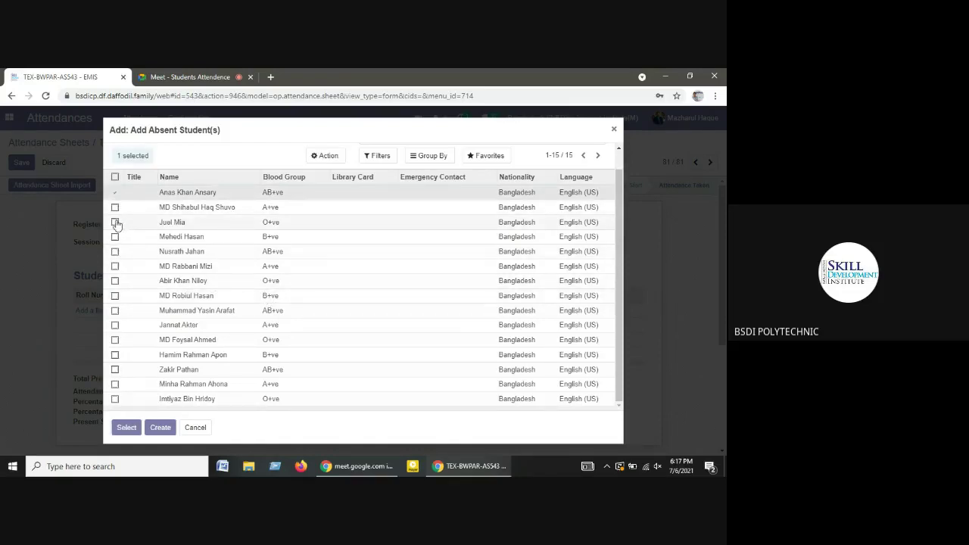
left_click(115, 223)
left_click(115, 252)
left_click(115, 267)
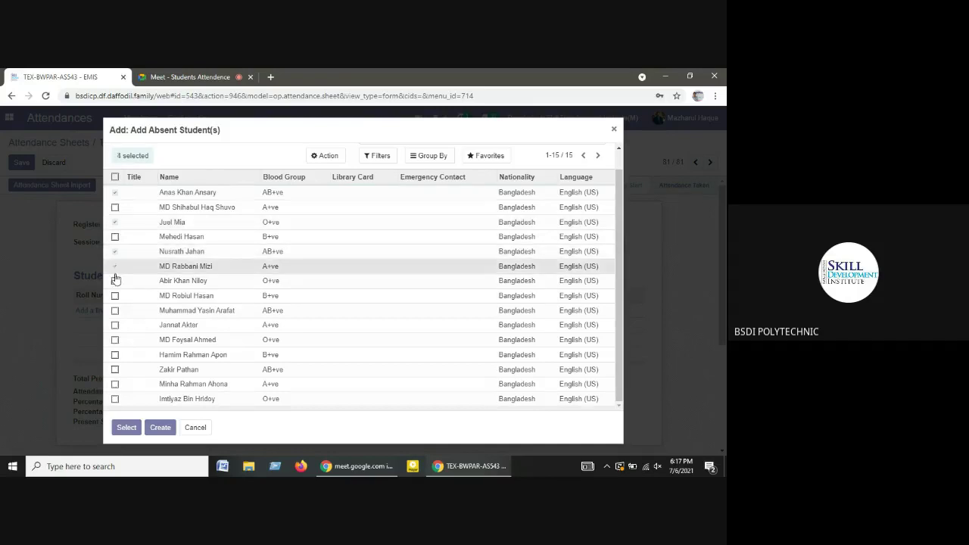
left_click(115, 281)
left_click(116, 297)
left_click(115, 311)
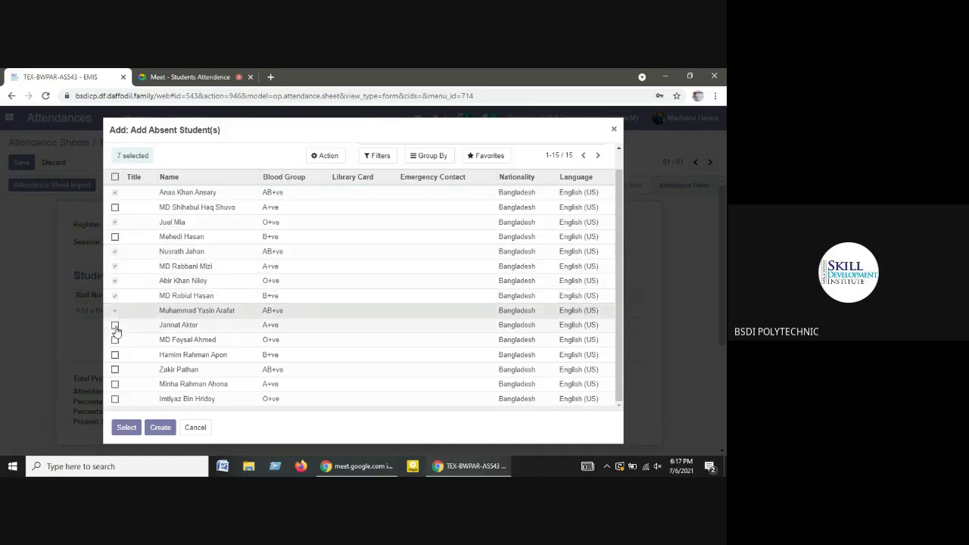
left_click(116, 325)
left_click(115, 340)
left_click(115, 355)
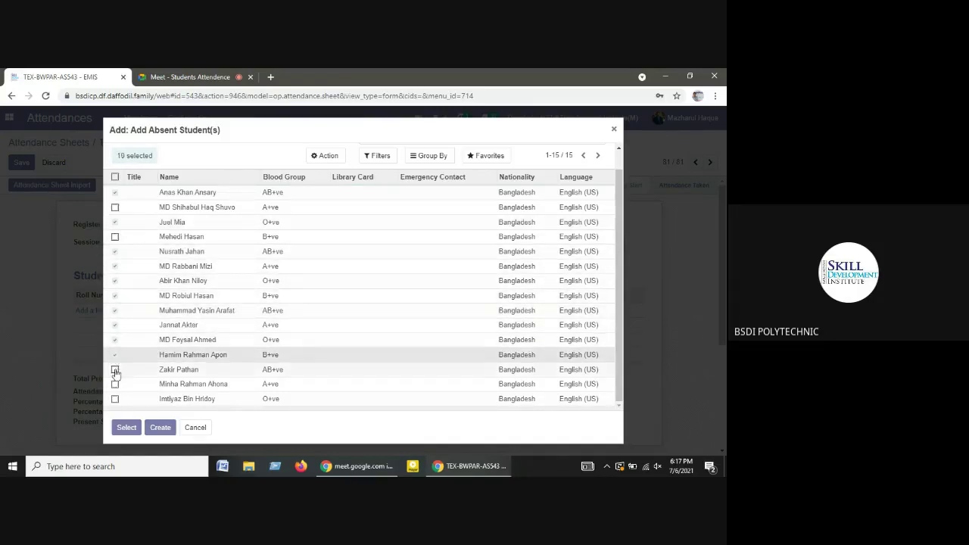
left_click(115, 370)
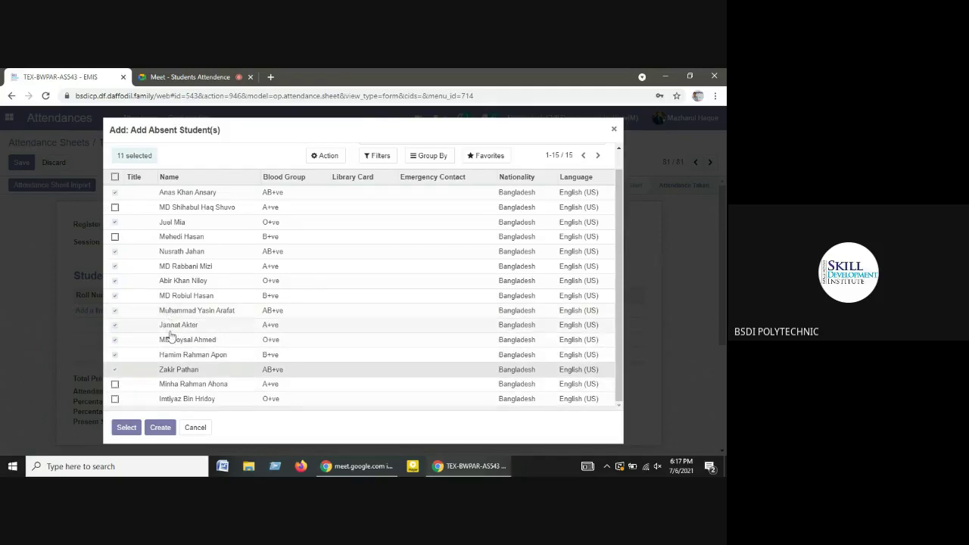
left_click(126, 428)
scroll(291, 331, "down", 1)
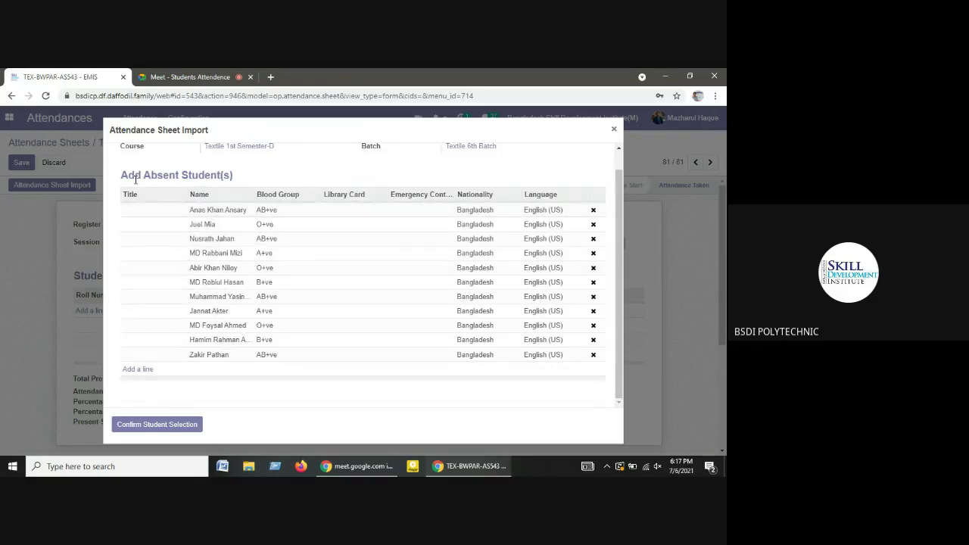
left_click(170, 428)
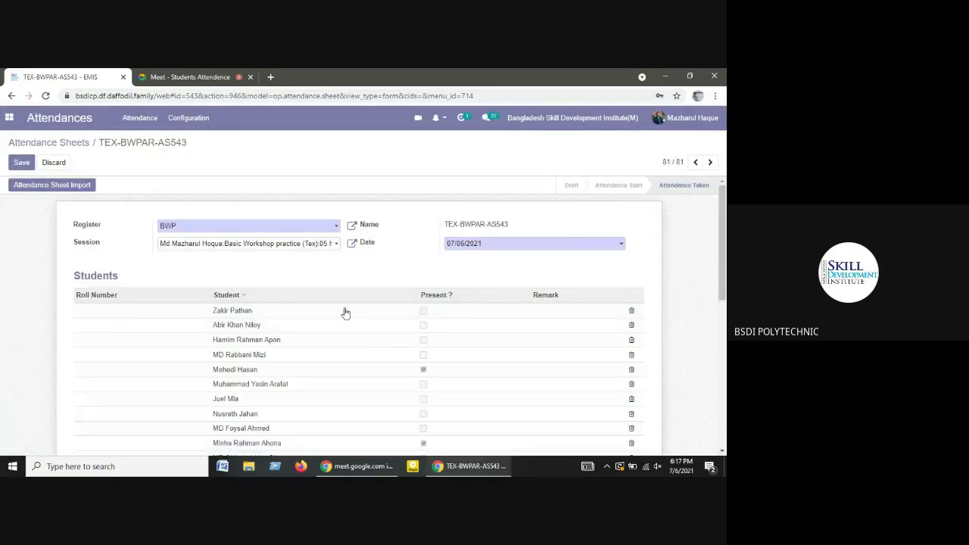
- Set the first listed student's remark to No Reach and the second listed student's remark to Mobile problem
scroll(422, 297, "down", 1)
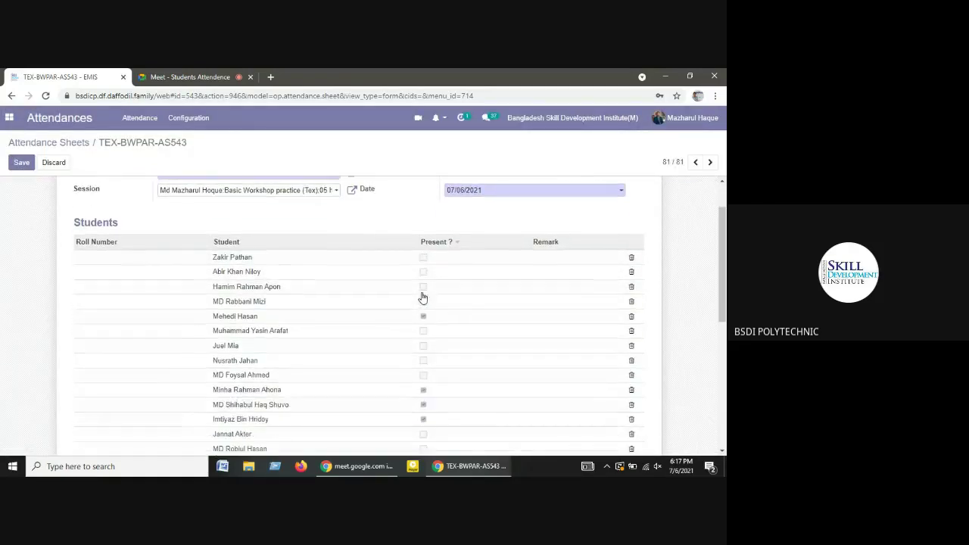
scroll(379, 306, "down", 1)
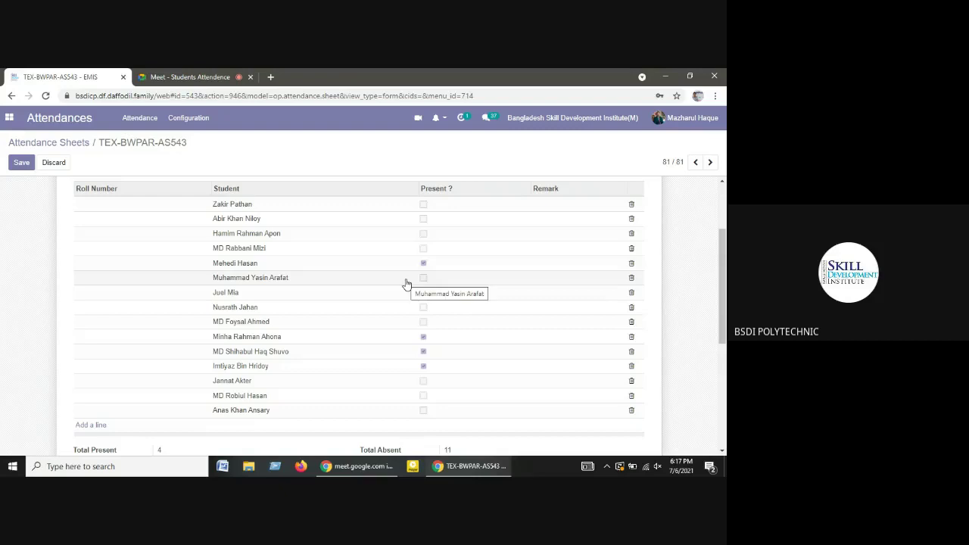
scroll(407, 284, "down", 1)
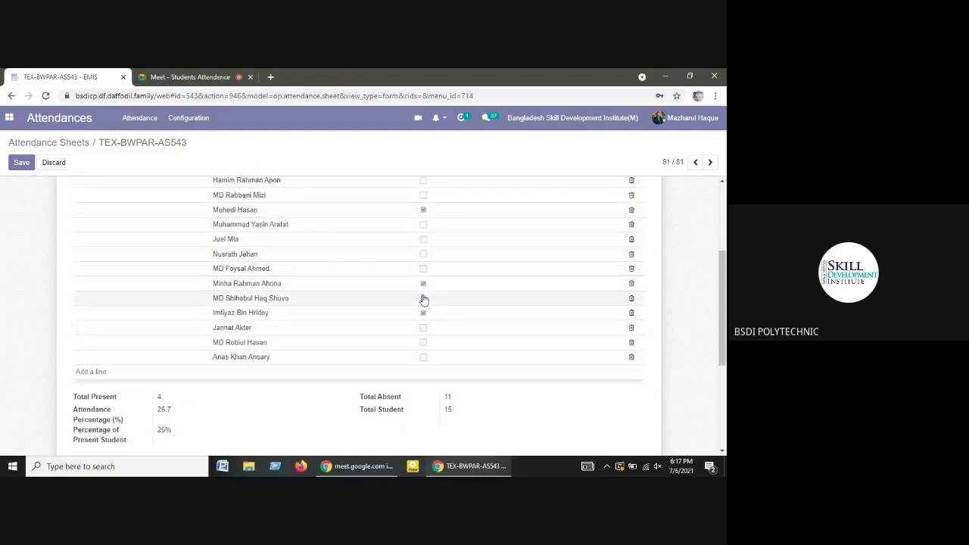
scroll(427, 310, "up", 1)
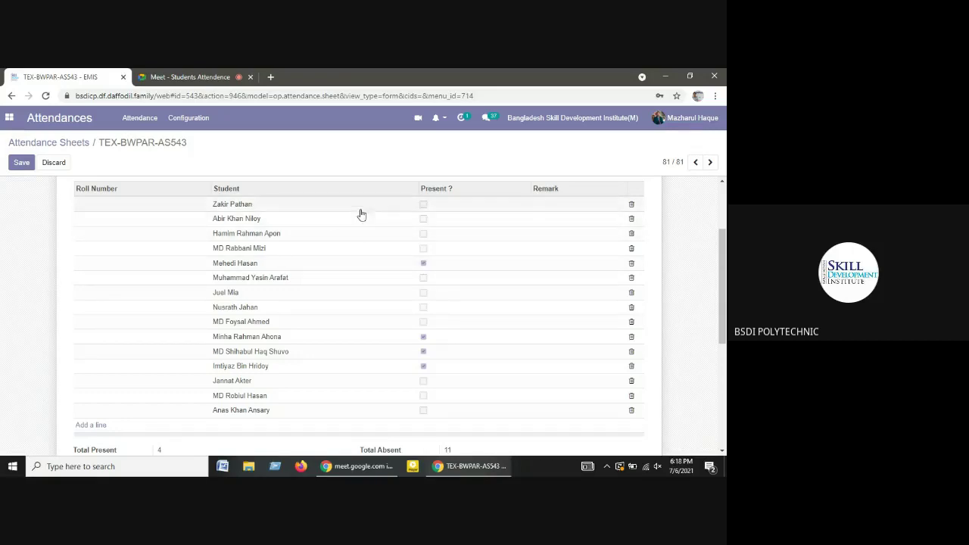
left_click(553, 204)
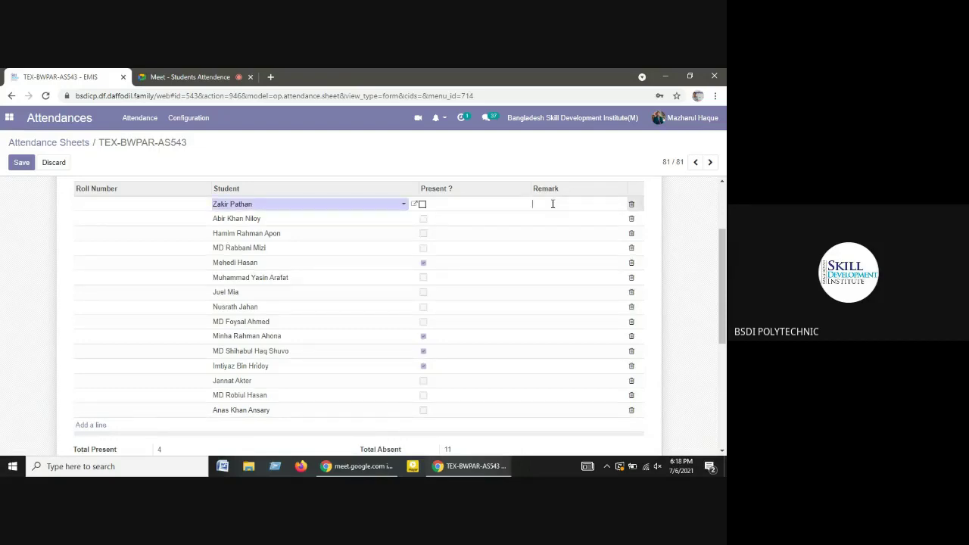
type("No Reach")
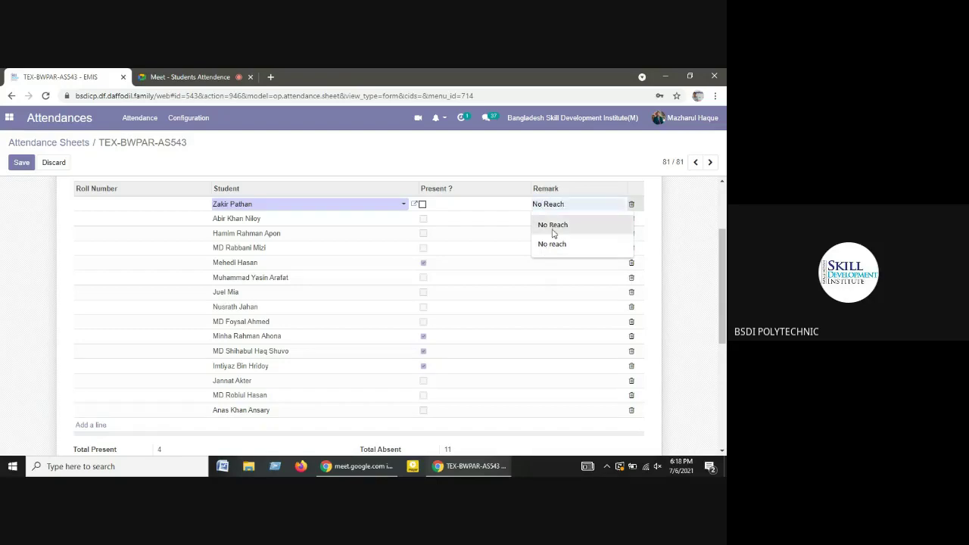
left_click(553, 226)
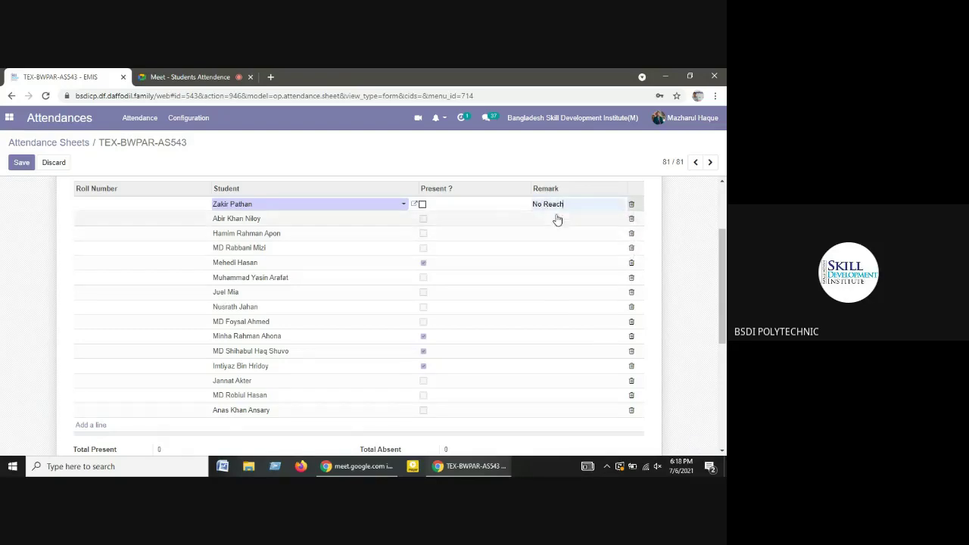
left_click(552, 219)
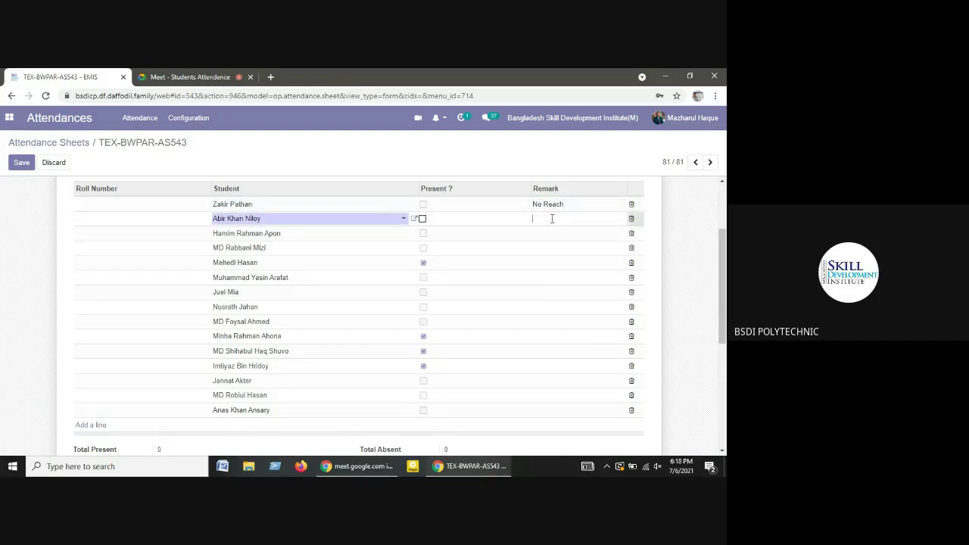
type("Mo")
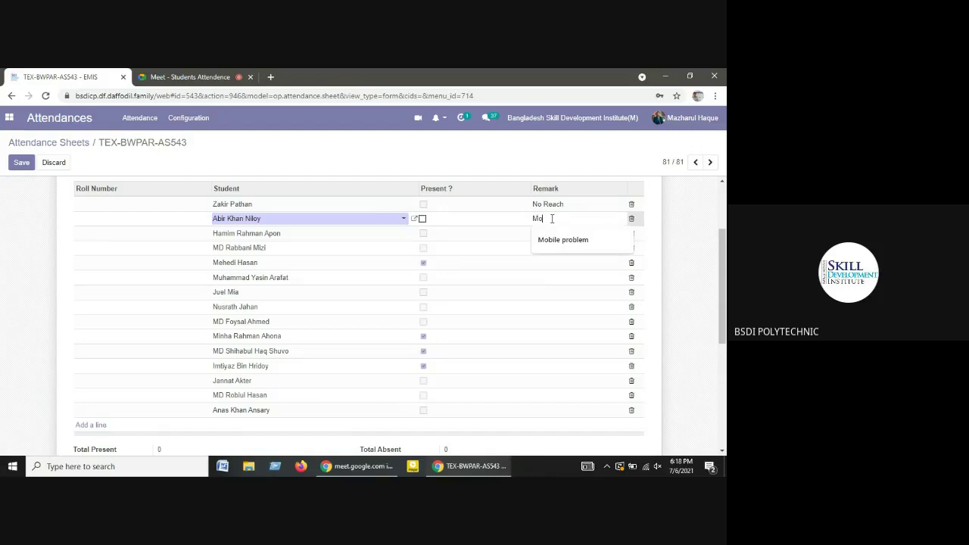
left_click(556, 239)
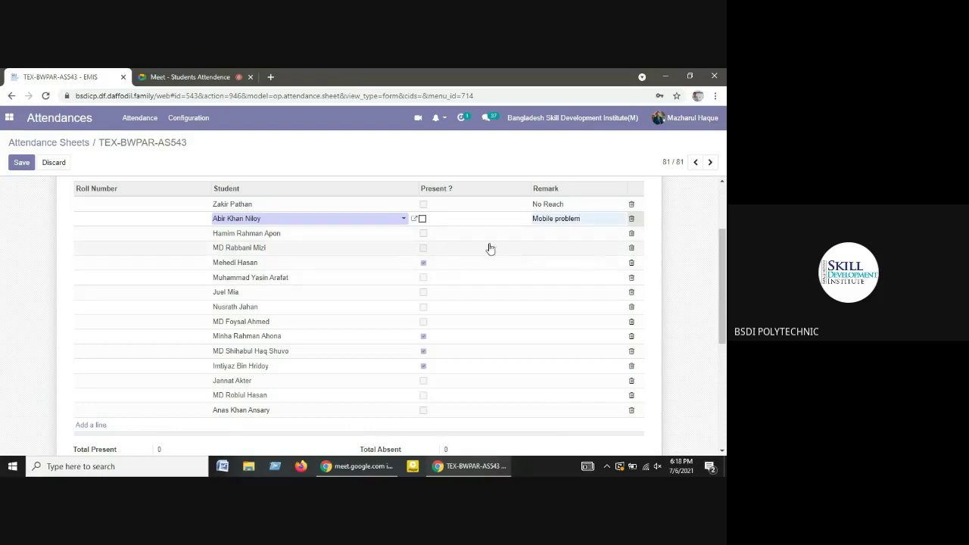
- Set the third listed student's remark to Dhaka and save the attendance sheet
left_click(575, 235)
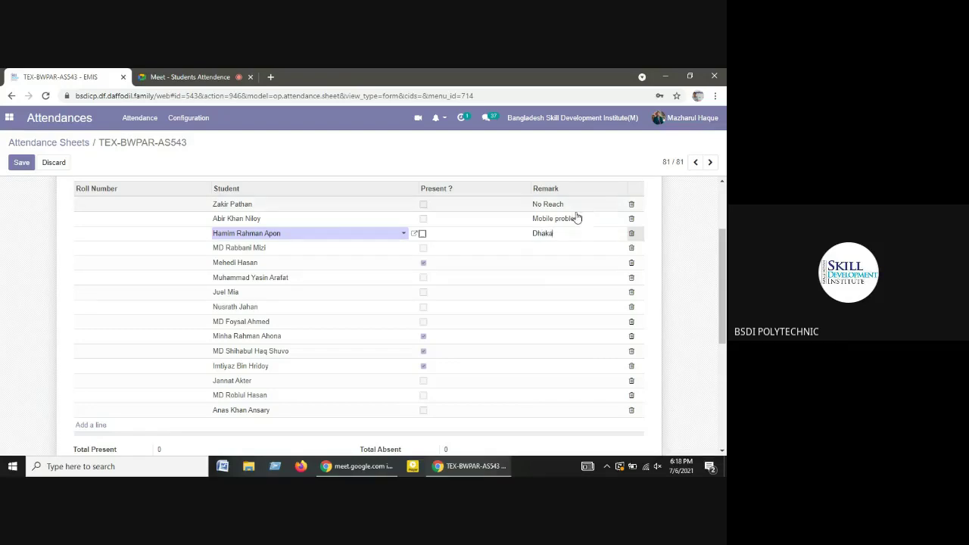
scroll(530, 314, "down", 1)
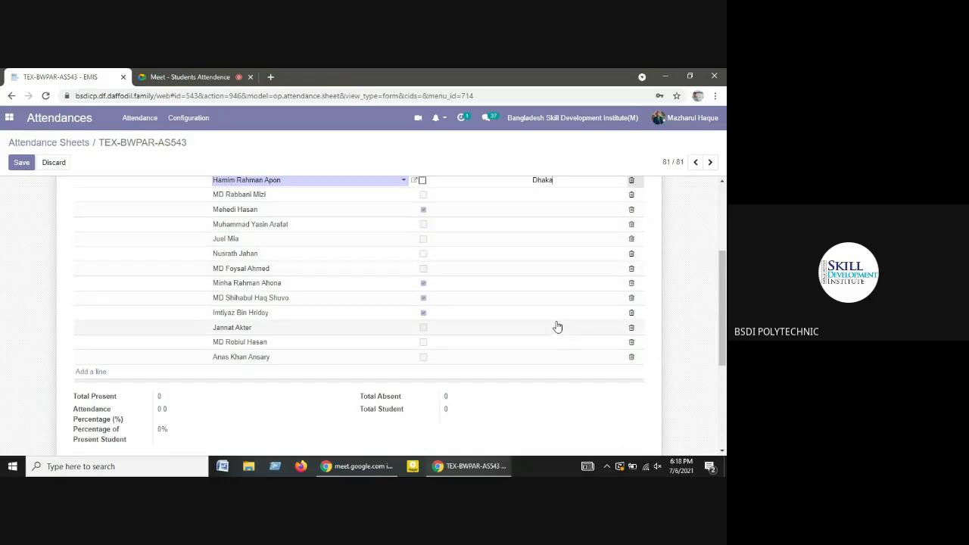
scroll(557, 329, "up", 1)
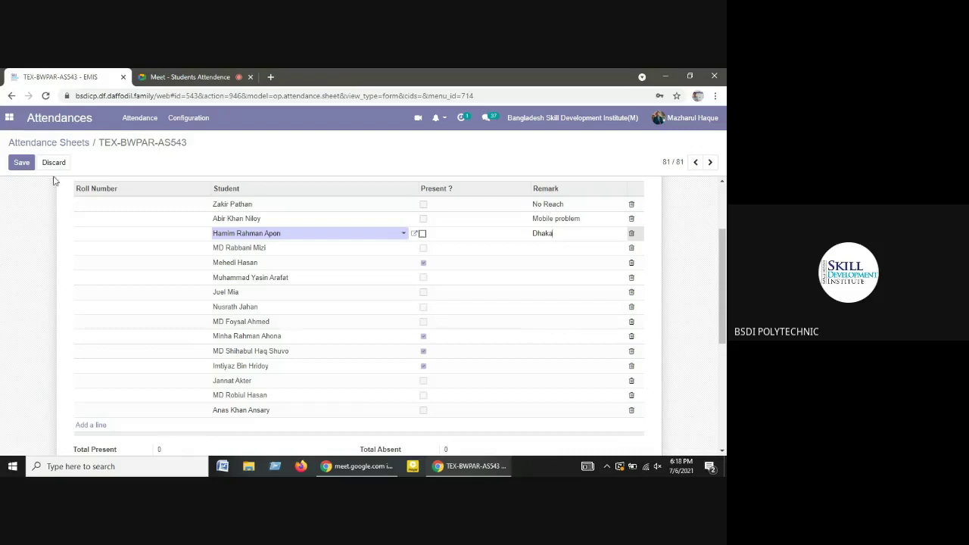
left_click(21, 165)
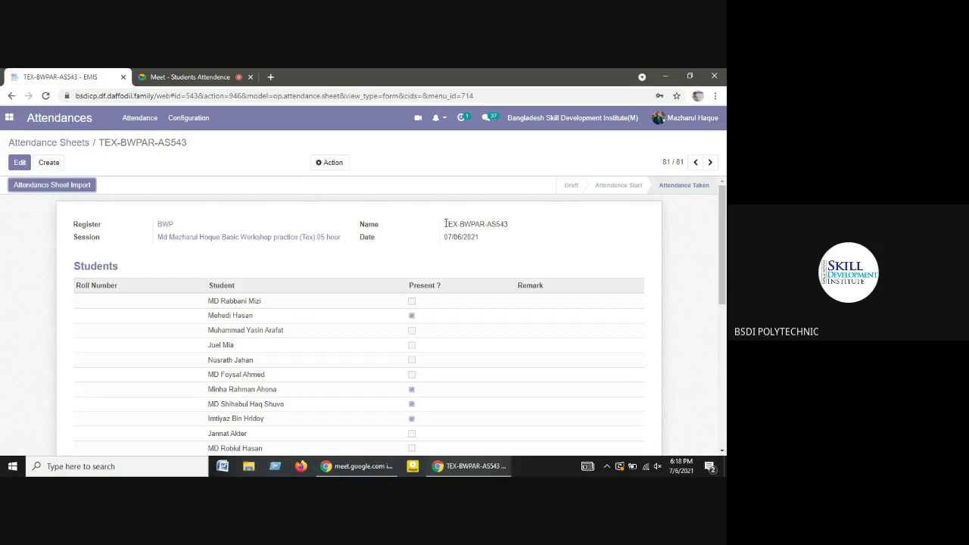
- Review the saved sheet's name, student remarks, attendance totals and percentages
left_click_drag(445, 223, 515, 230)
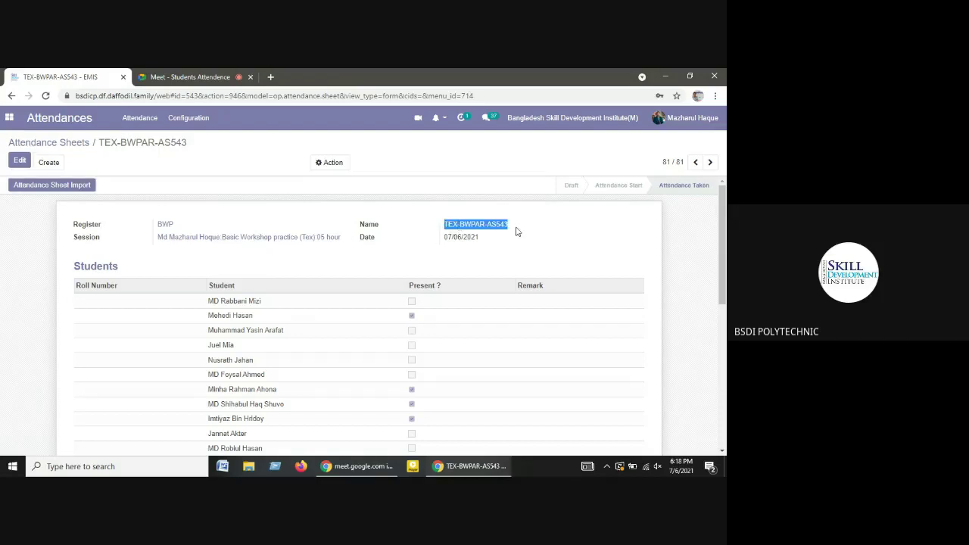
left_click(492, 243)
scroll(479, 236, "down", 1)
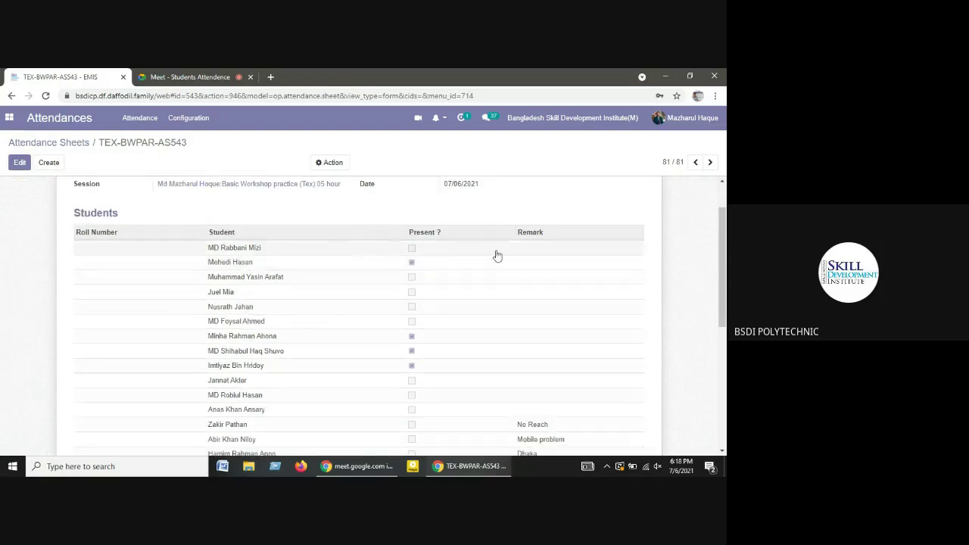
scroll(497, 255, "down", 2)
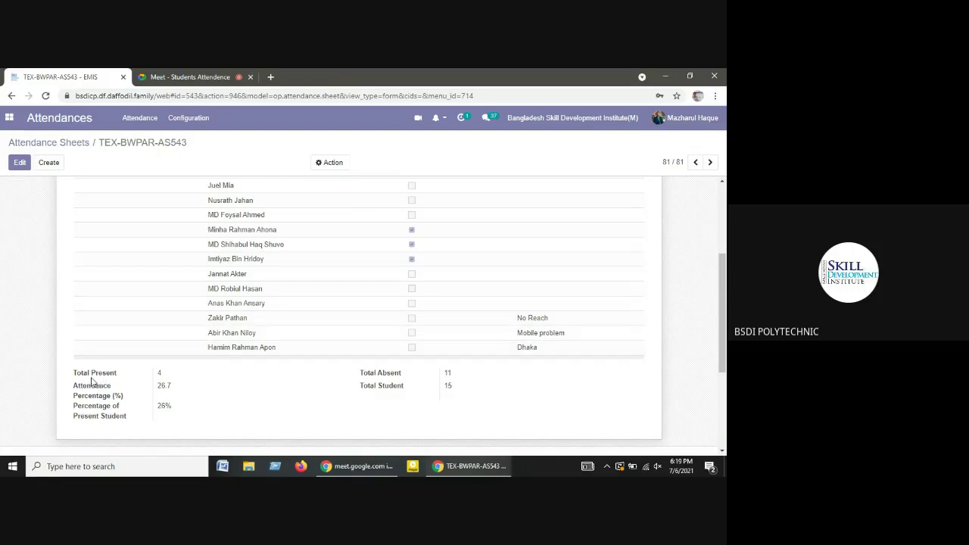
scroll(91, 383, "down", 1)
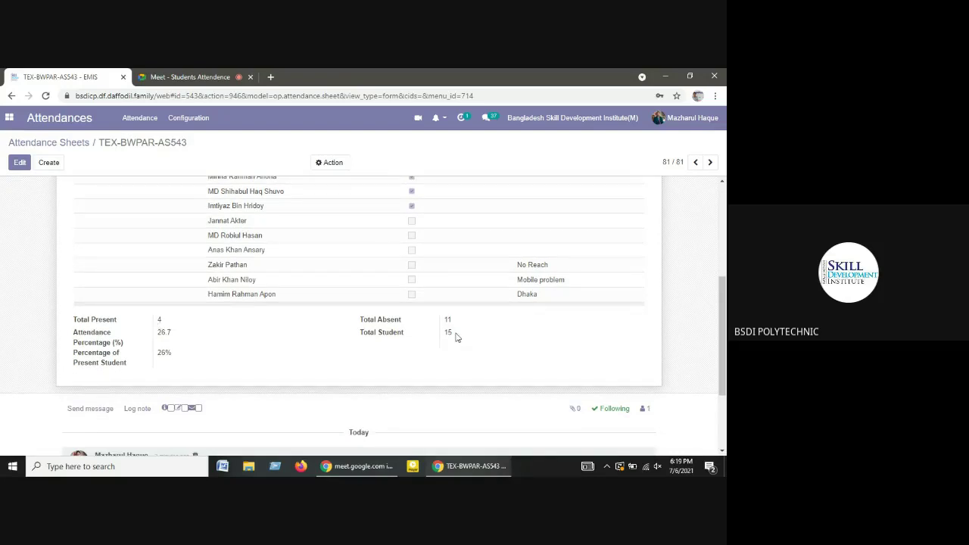
double_click(447, 332)
scroll(170, 334, "down", 1)
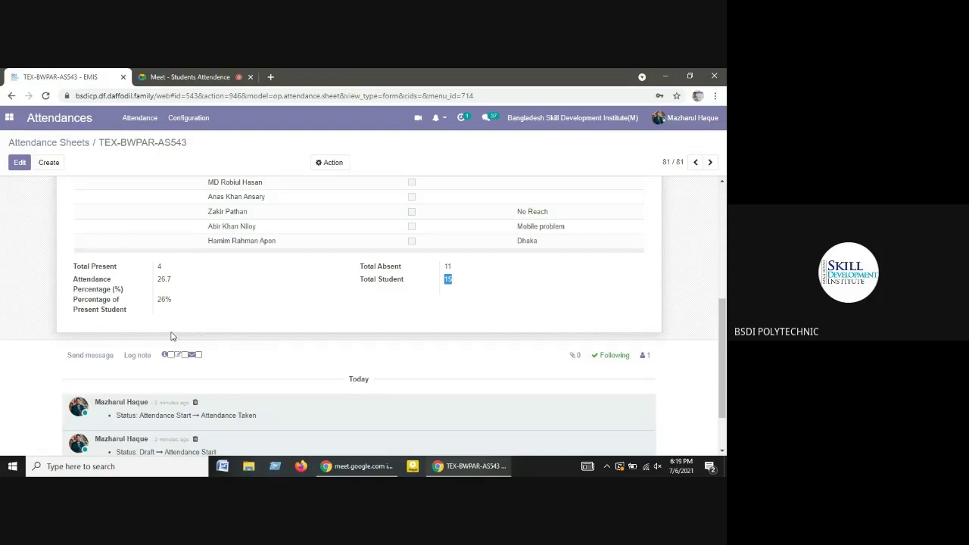
scroll(171, 337, "up", 5)
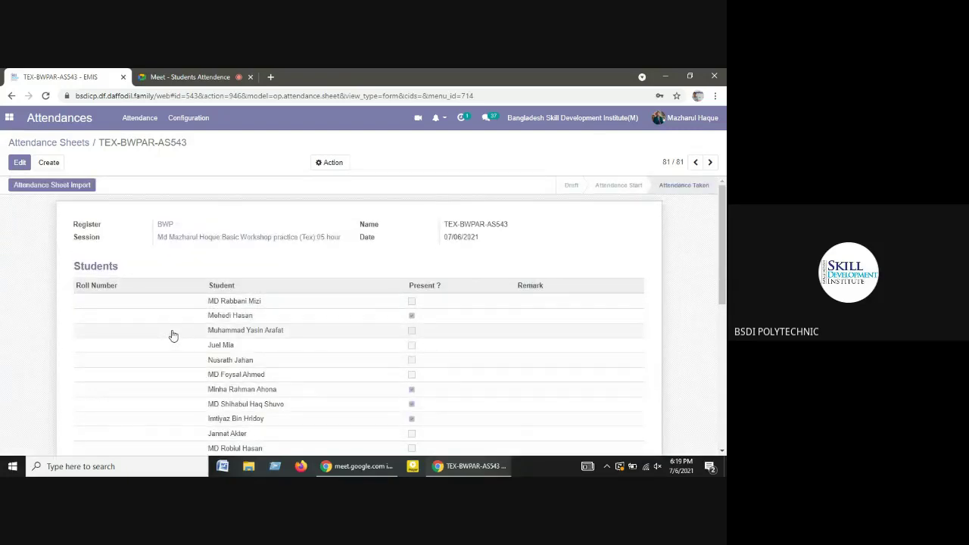
- Reopen the BWP sheet from the attendance sheets list to check its record, and return to the list
left_click(82, 149)
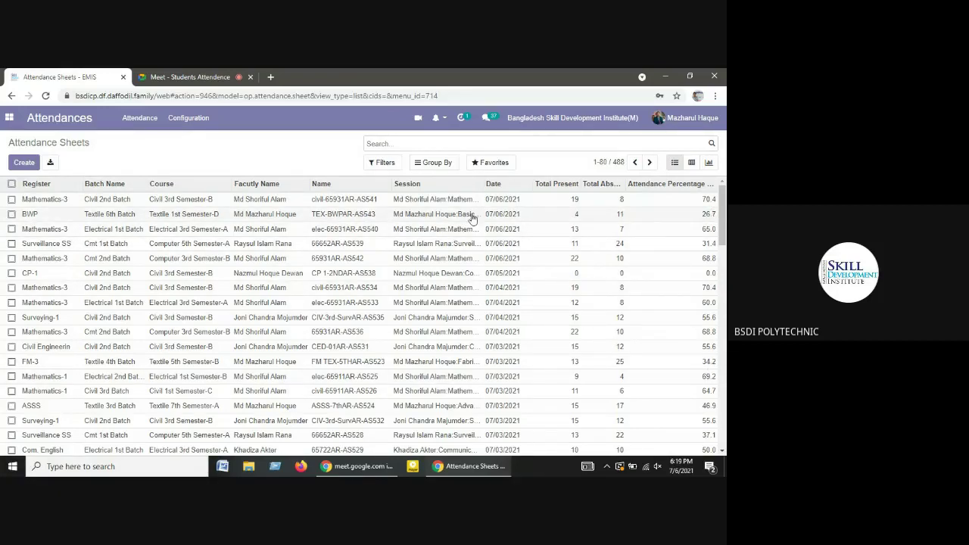
left_click(436, 216)
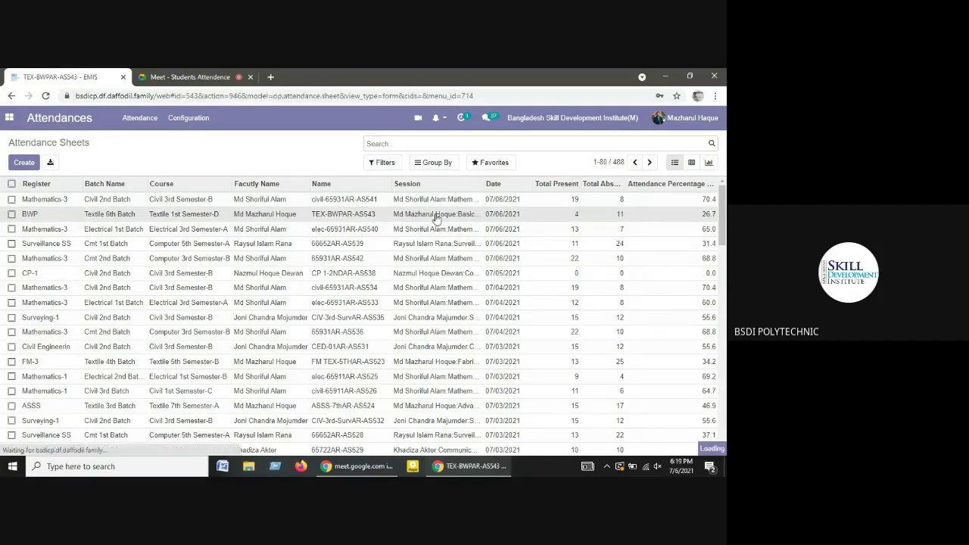
scroll(382, 305, "down", 5)
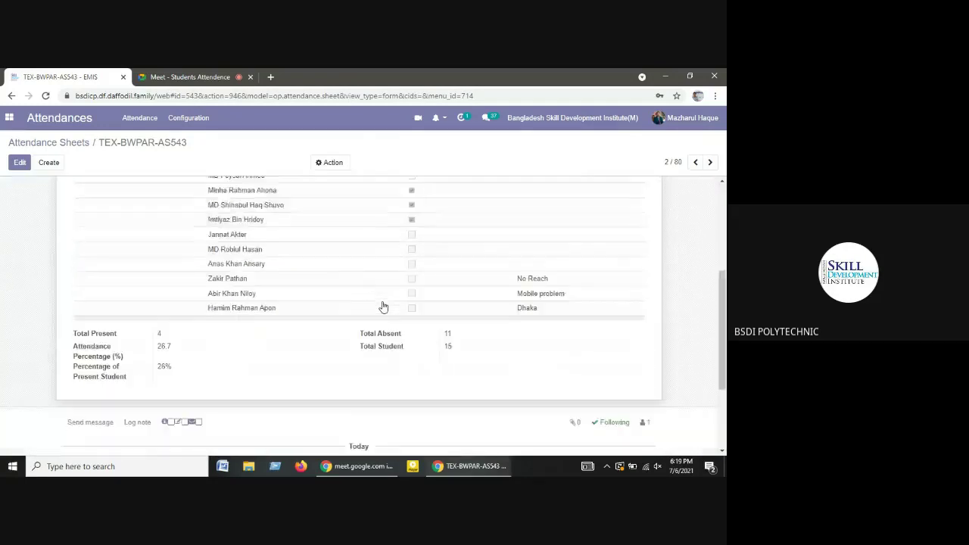
scroll(382, 305, "up", 5)
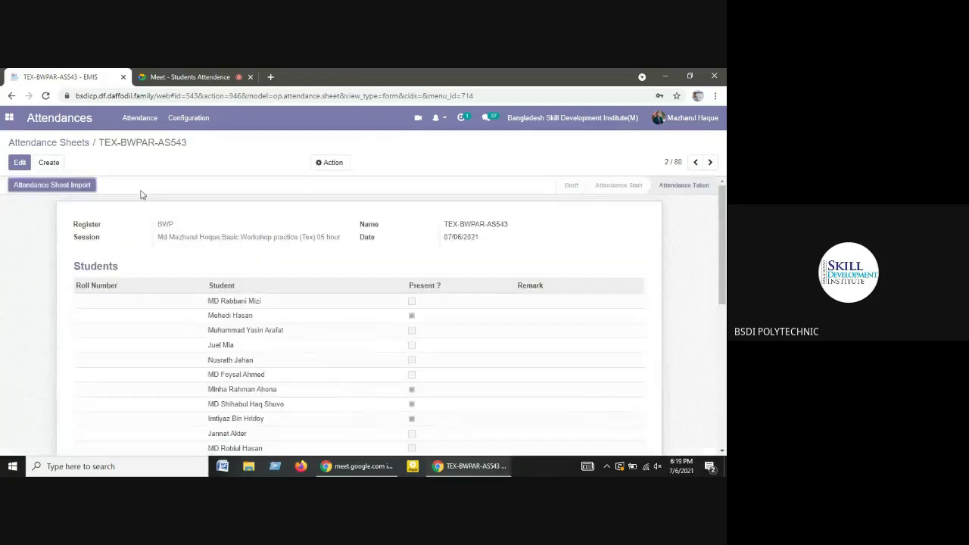
left_click(65, 144)
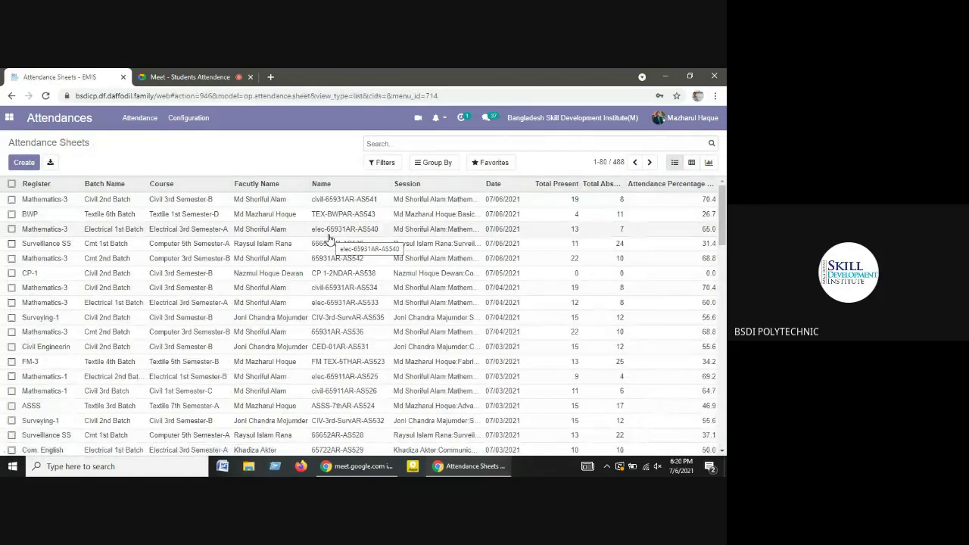
left_click(143, 118)
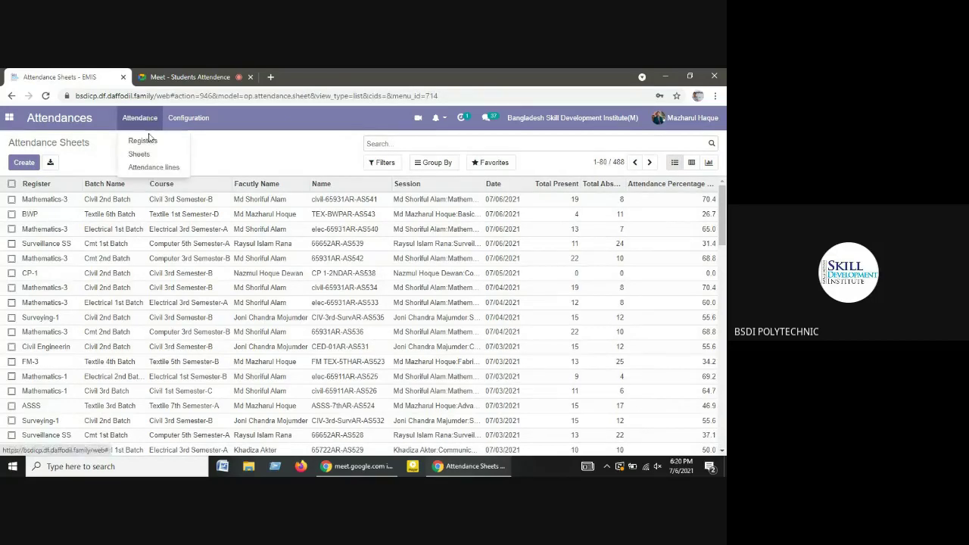
left_click(144, 154)
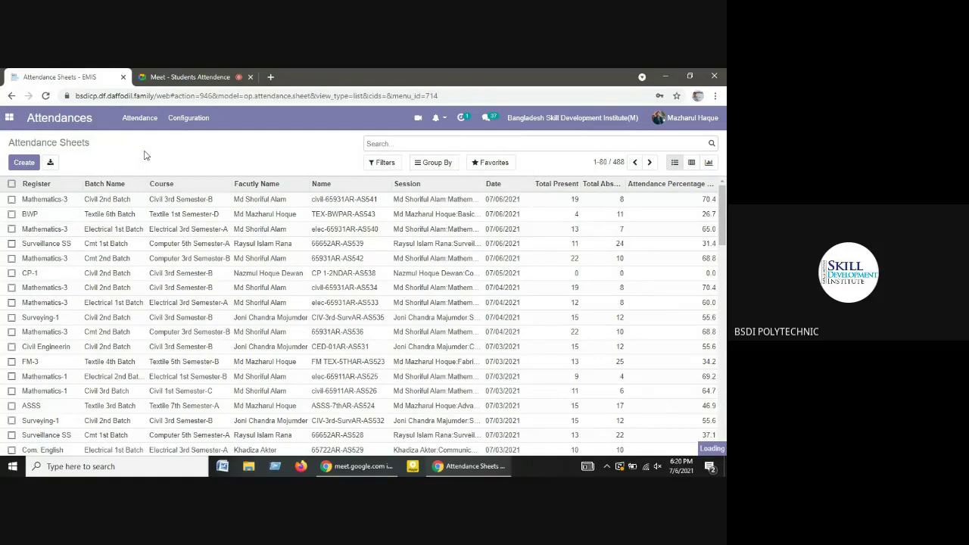
left_click(26, 167)
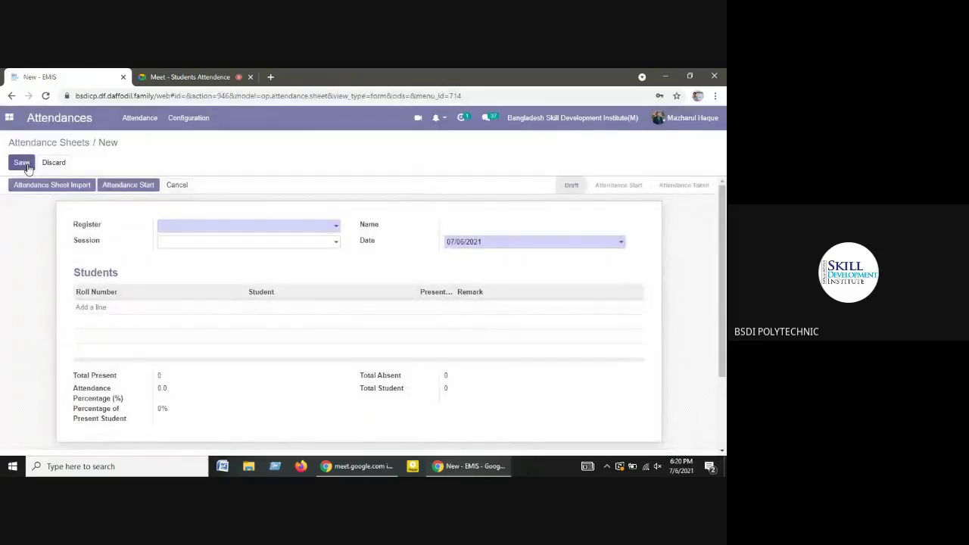
left_click(200, 231)
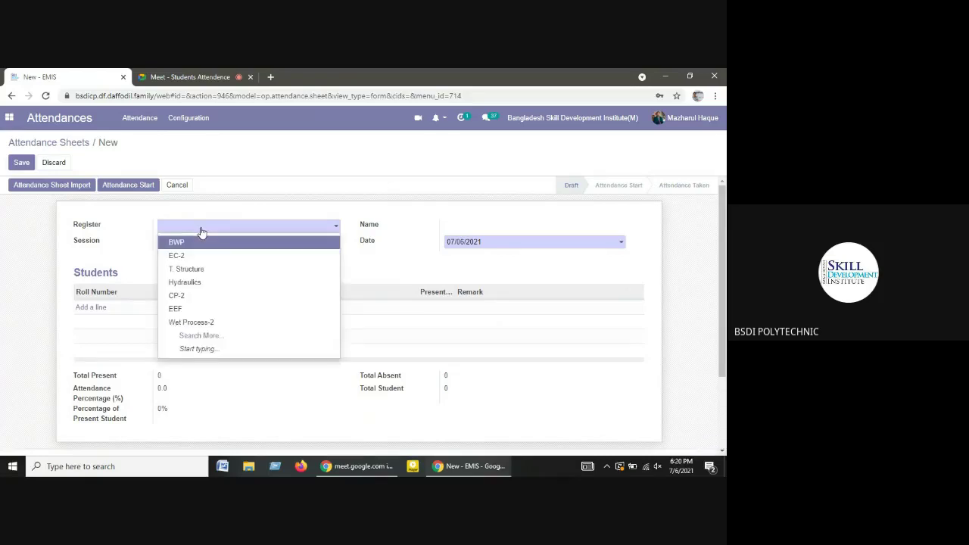
type("BWP")
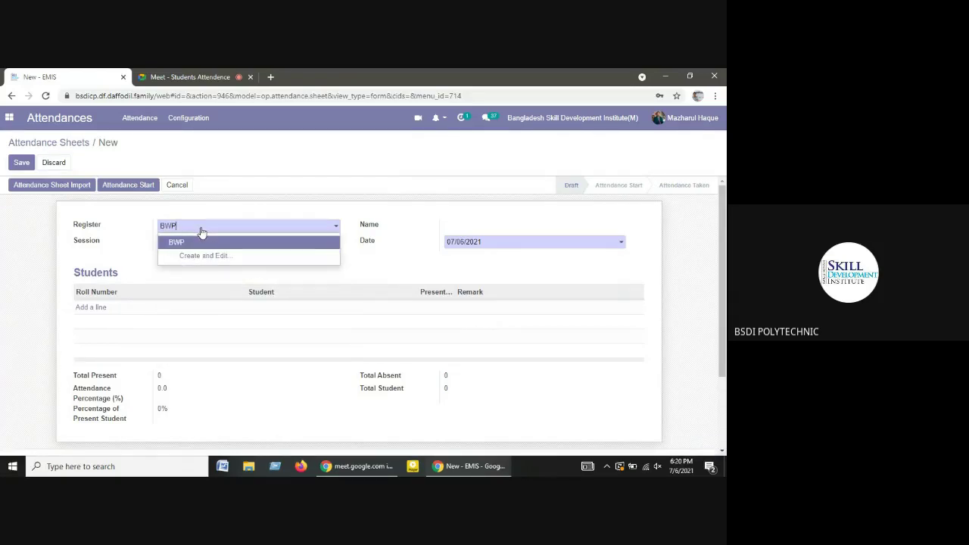
left_click(183, 244)
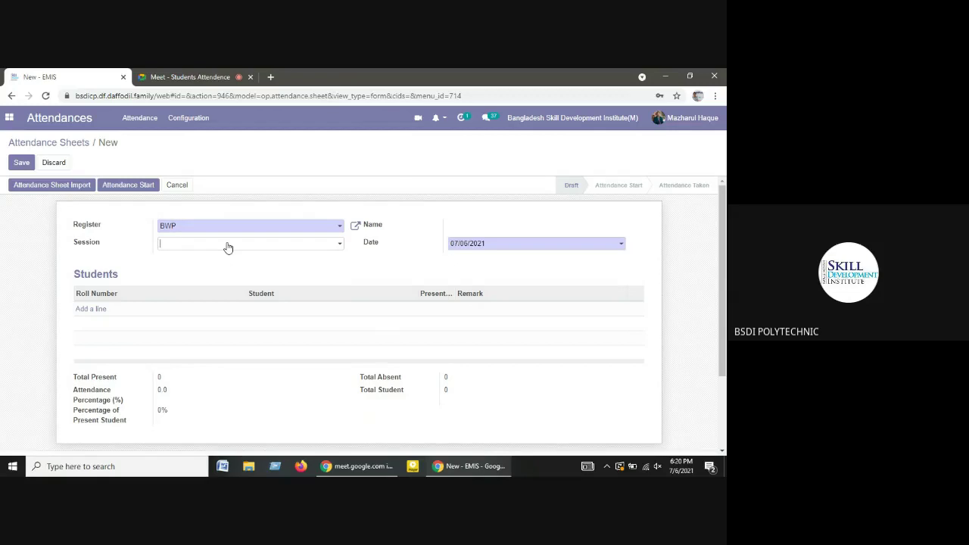
left_click(236, 305)
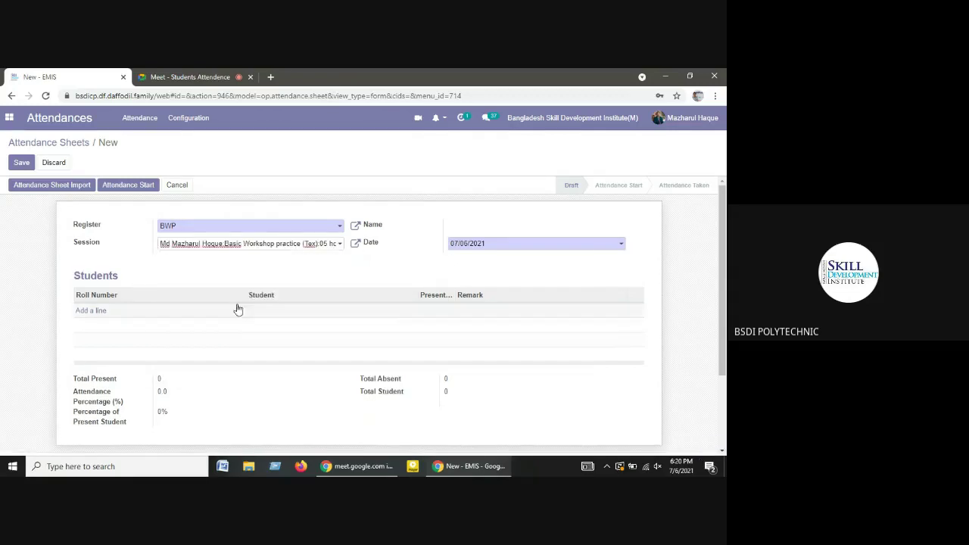
left_click(605, 246)
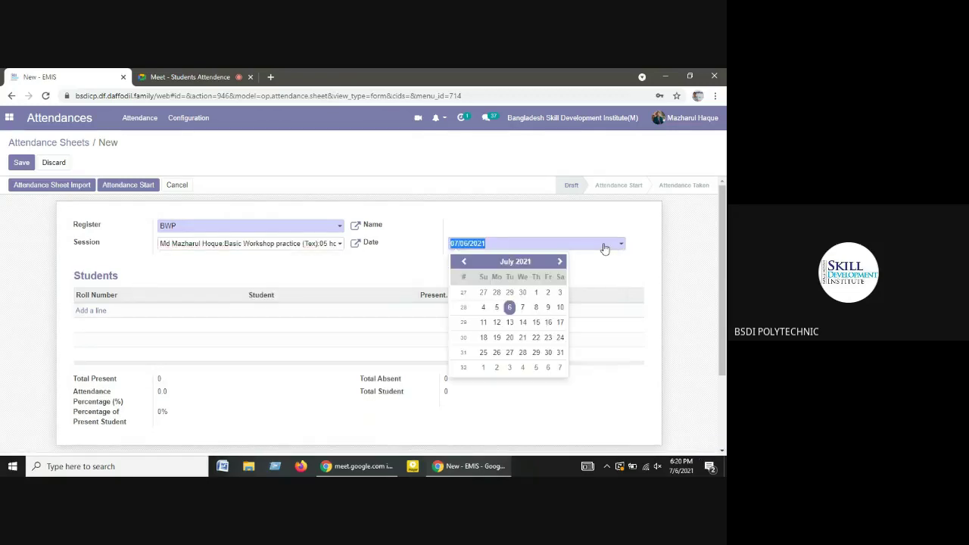
left_click(524, 307)
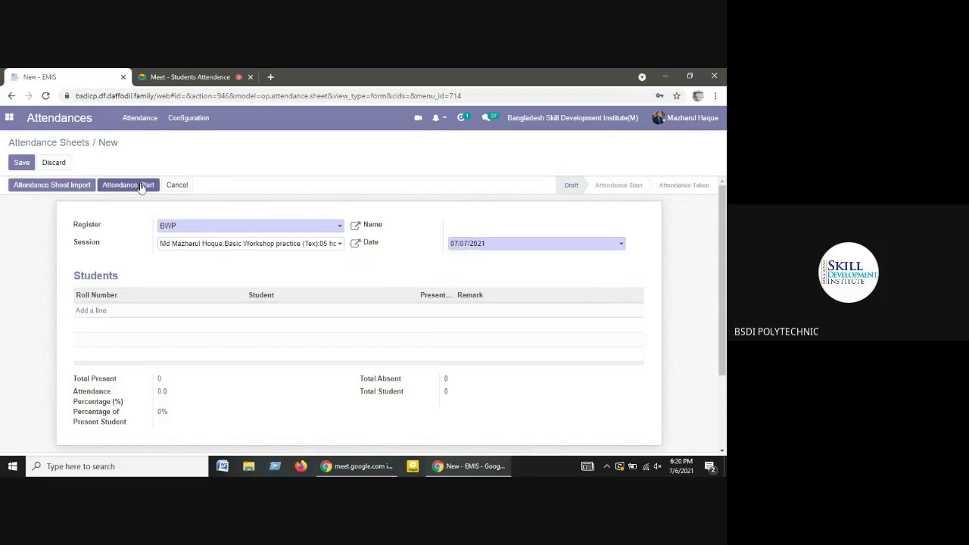
left_click(55, 162)
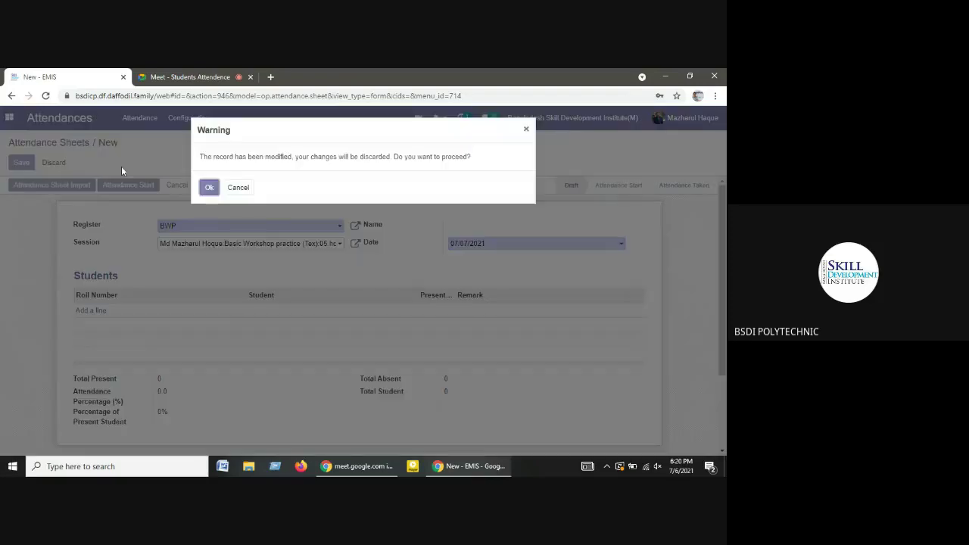
left_click(208, 188)
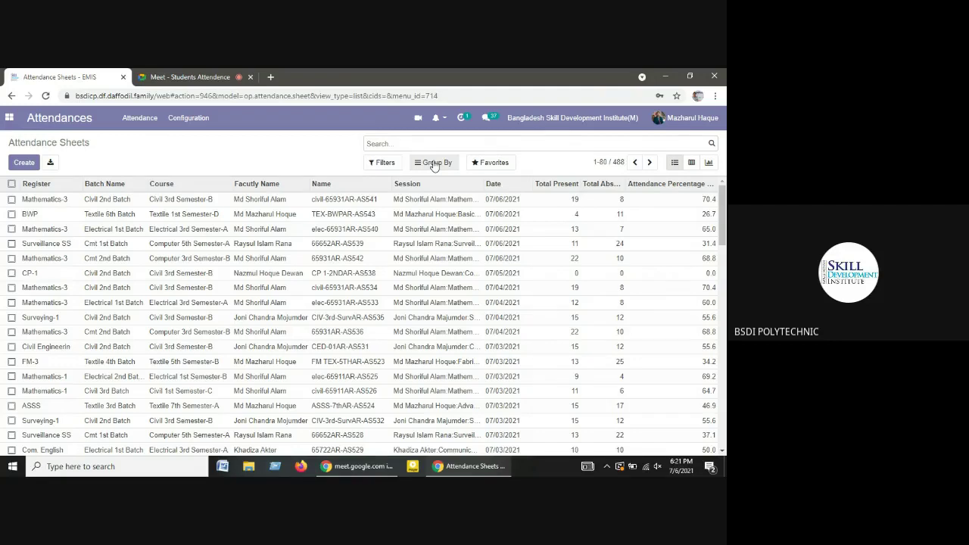
- Reopen the attendance sheets list and group the sheets by date, per month
left_click(140, 118)
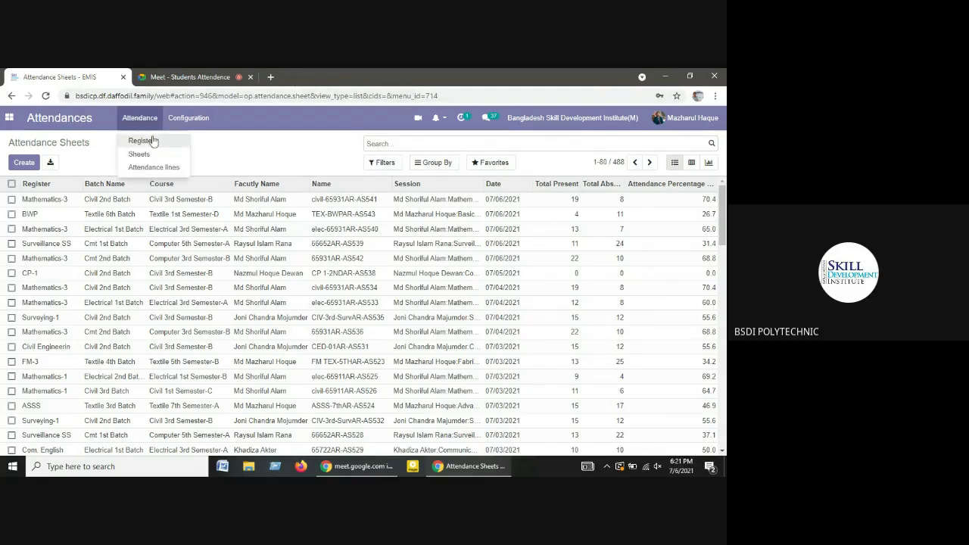
left_click(148, 154)
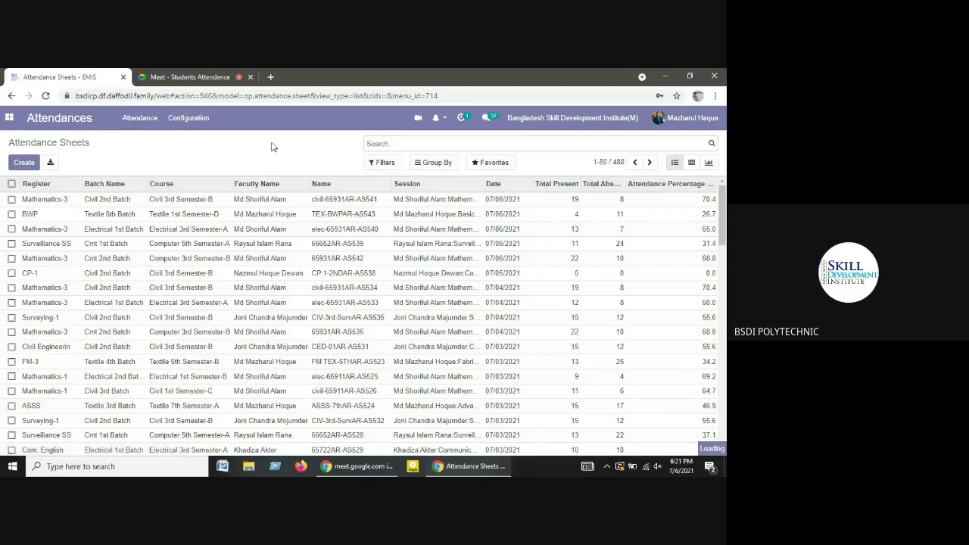
left_click(438, 163)
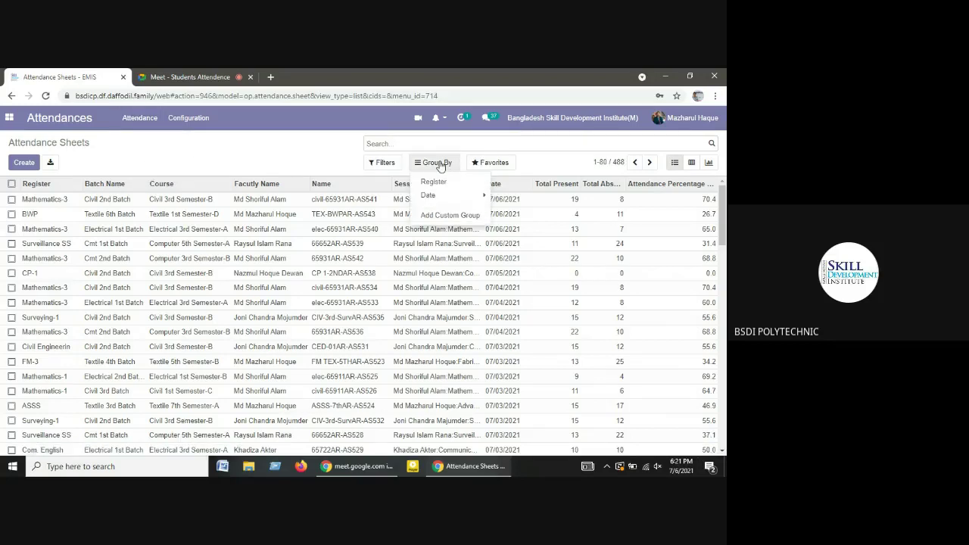
left_click(462, 198)
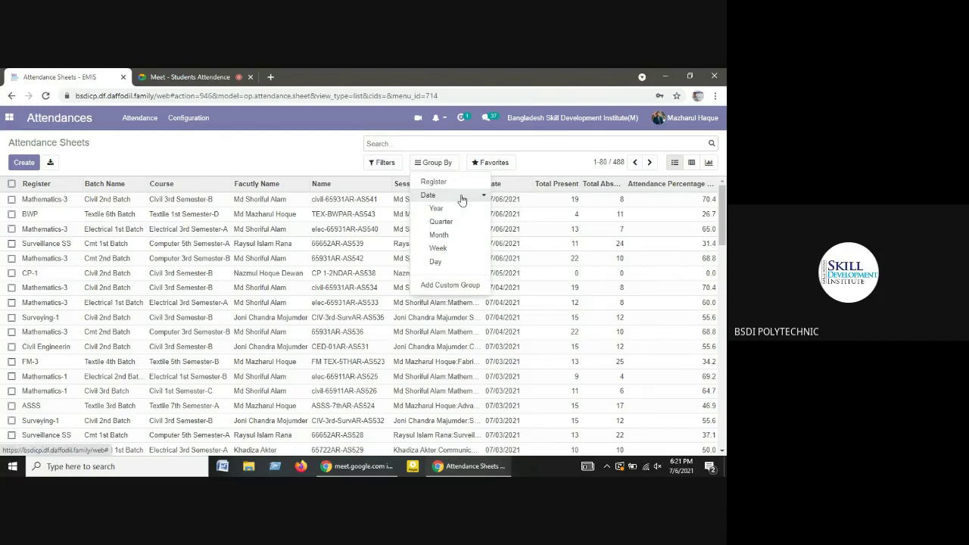
left_click(439, 236)
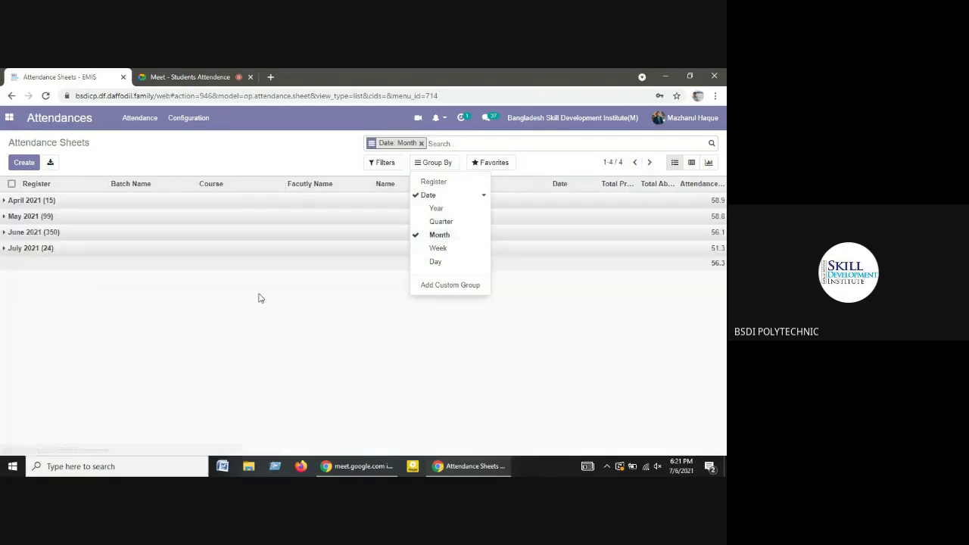
left_click(261, 297)
- Add Batch as a custom second grouping level beneath the month grouping
left_click(440, 163)
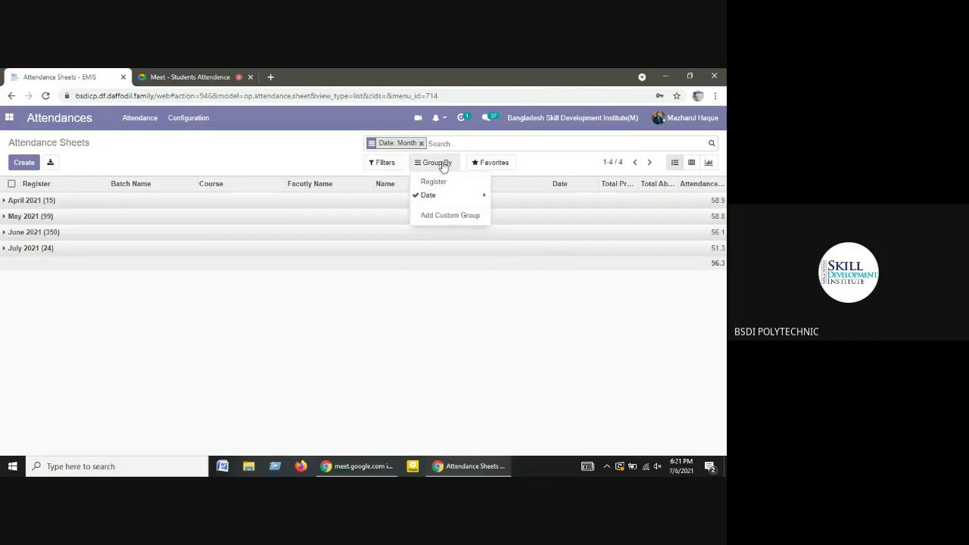
left_click(462, 216)
left_click(486, 231)
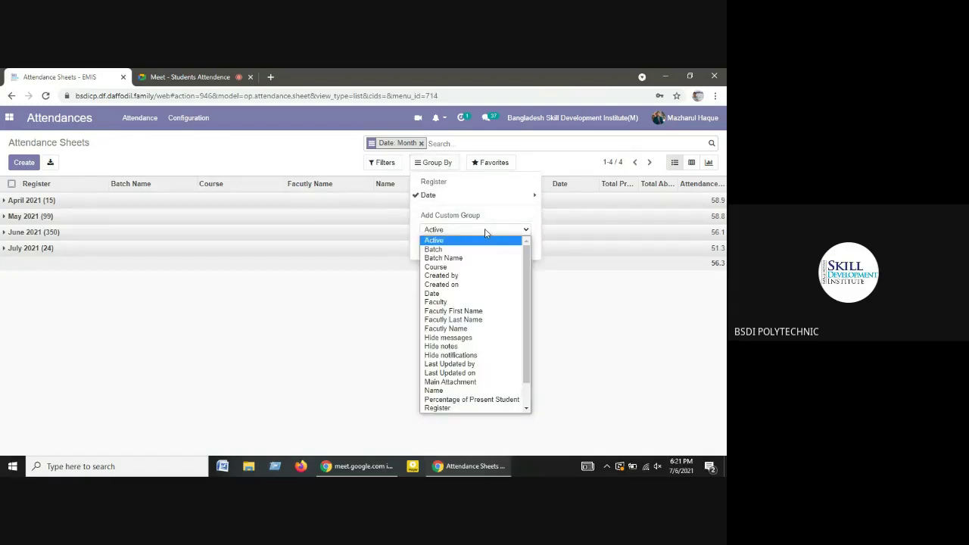
left_click(442, 250)
left_click(442, 250)
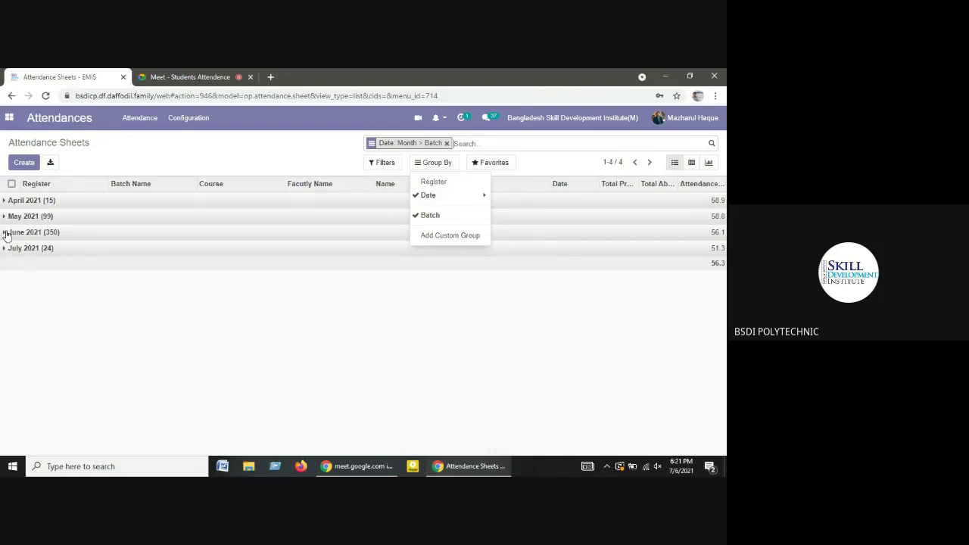
- Expand the June 2021 group and its Textile 3rd Batch subgroup, and look through that batch's attendance sheets
left_click(6, 233)
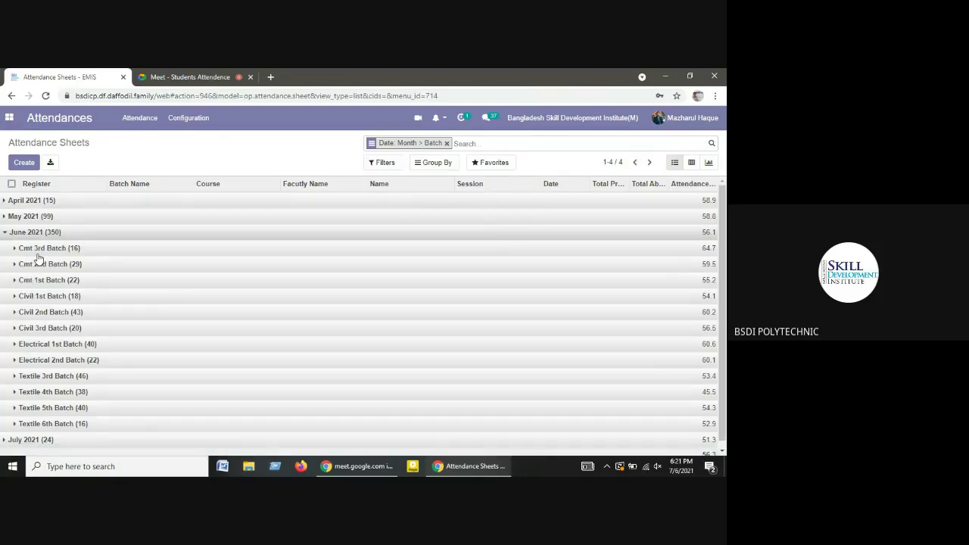
scroll(38, 261, "down", 1)
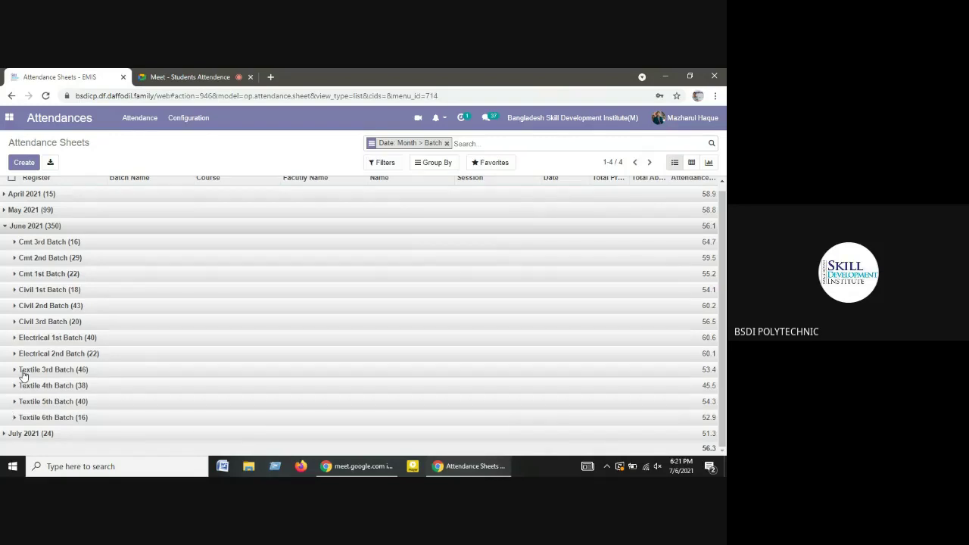
left_click(45, 370)
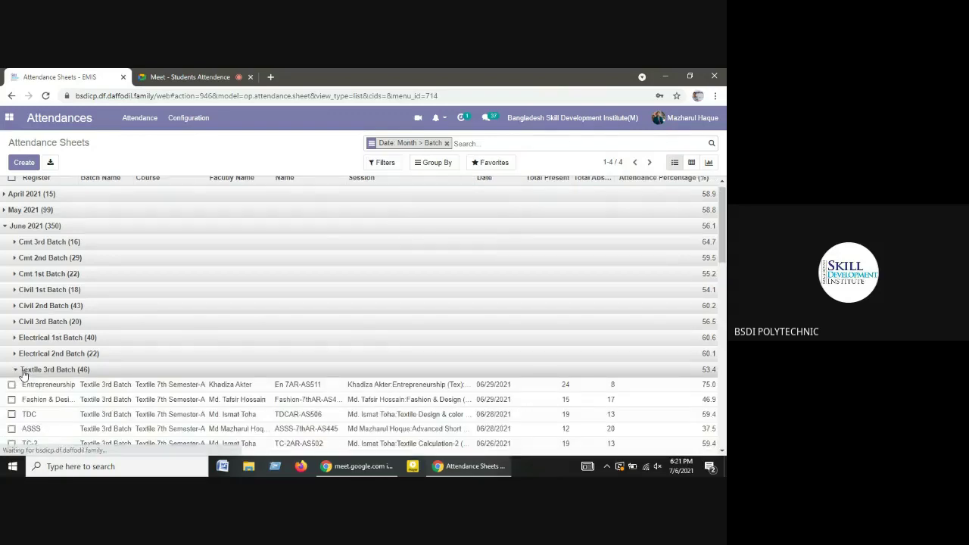
scroll(23, 373, "down", 5)
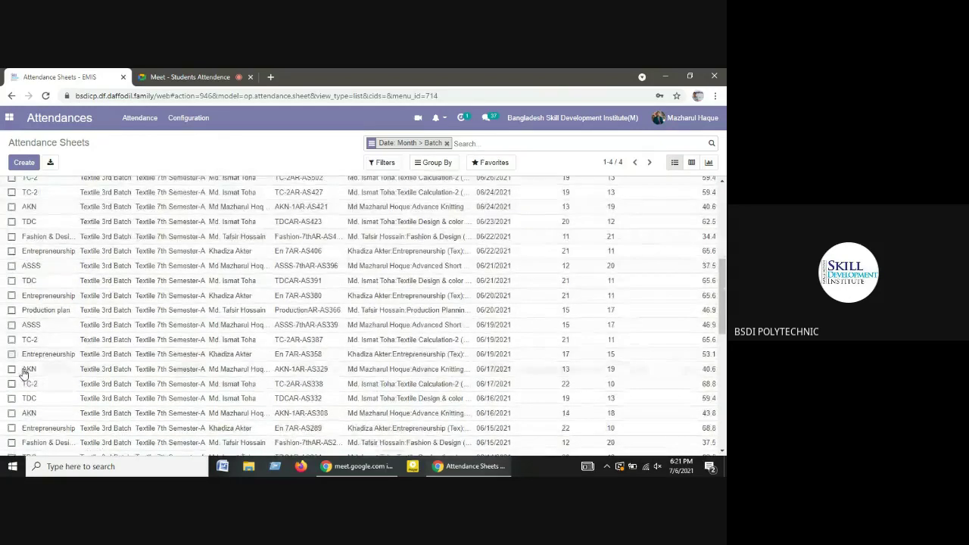
scroll(22, 373, "up", 3)
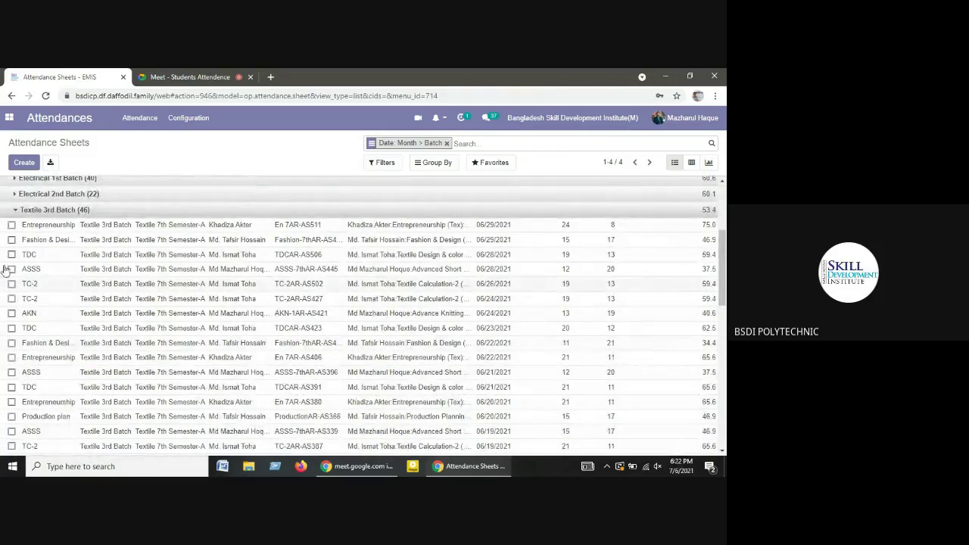
- Select the first 25 June sheets of Textile 3rd Batch, from Entrepreneurship of 06/29/2021 down to ASSS of 06/14/2021
left_click(11, 226)
left_click(12, 239)
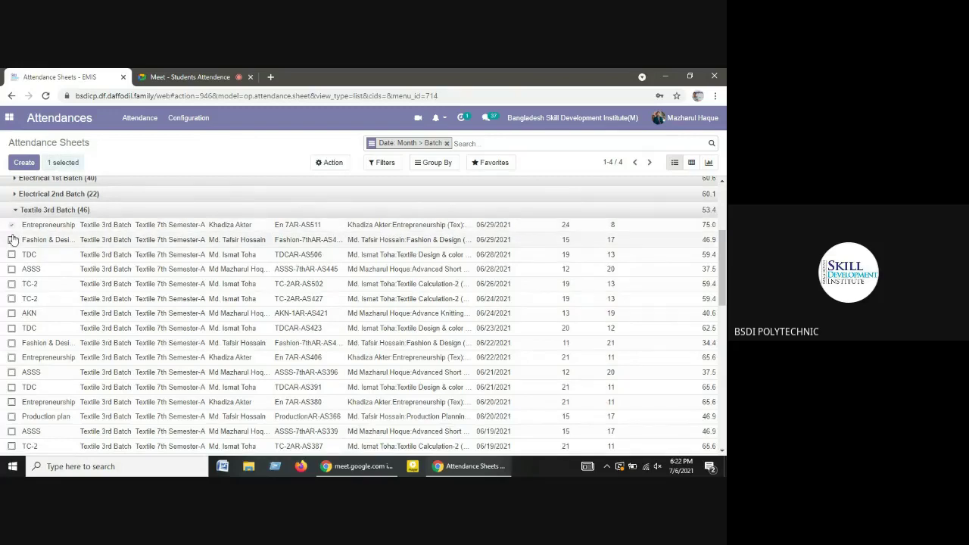
left_click(12, 254)
left_click(12, 269)
left_click(11, 284)
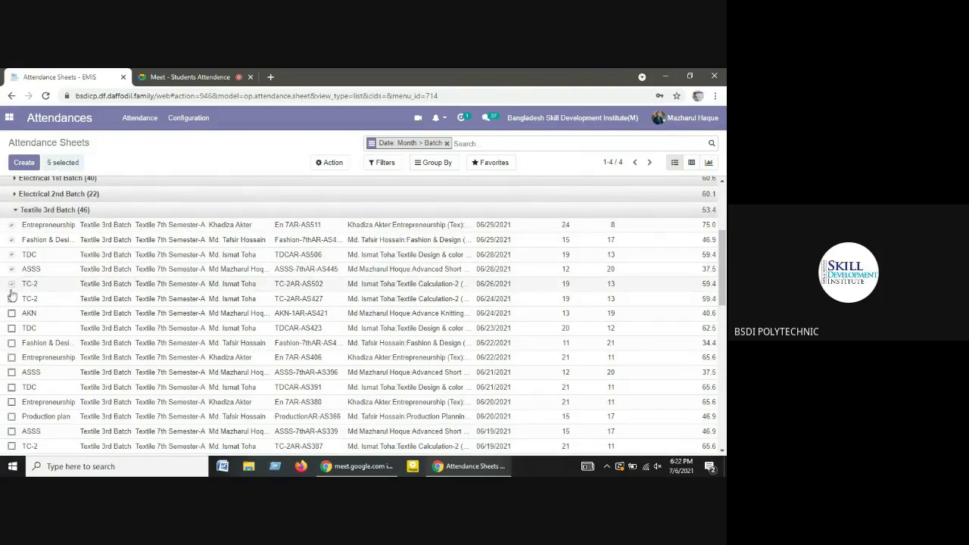
left_click(12, 299)
left_click(11, 313)
left_click(11, 328)
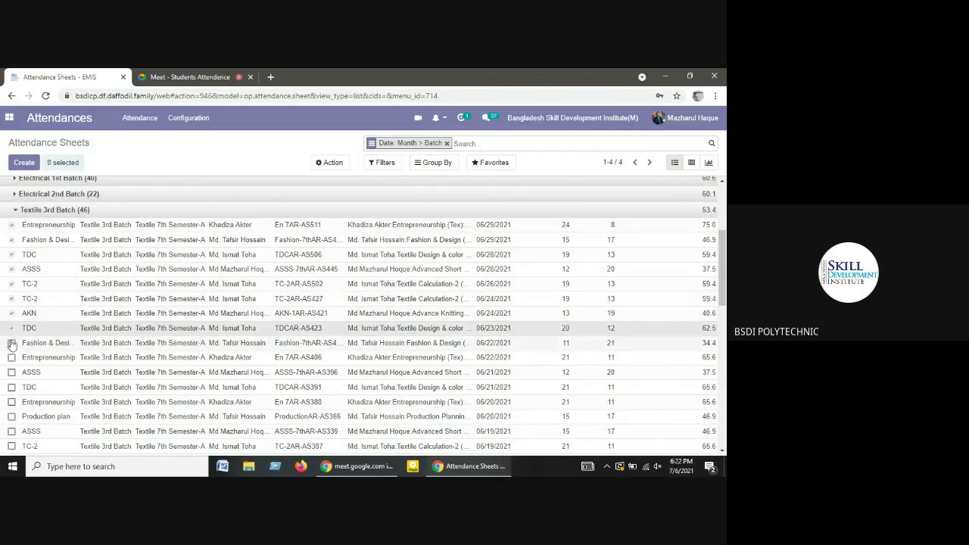
left_click(11, 342)
left_click(12, 357)
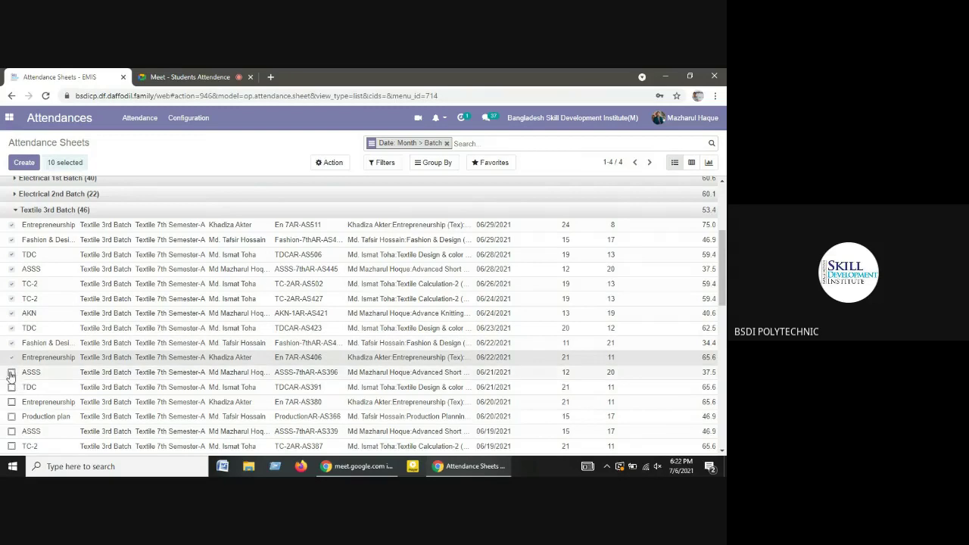
left_click(11, 372)
left_click(11, 387)
scroll(15, 378, "down", 3)
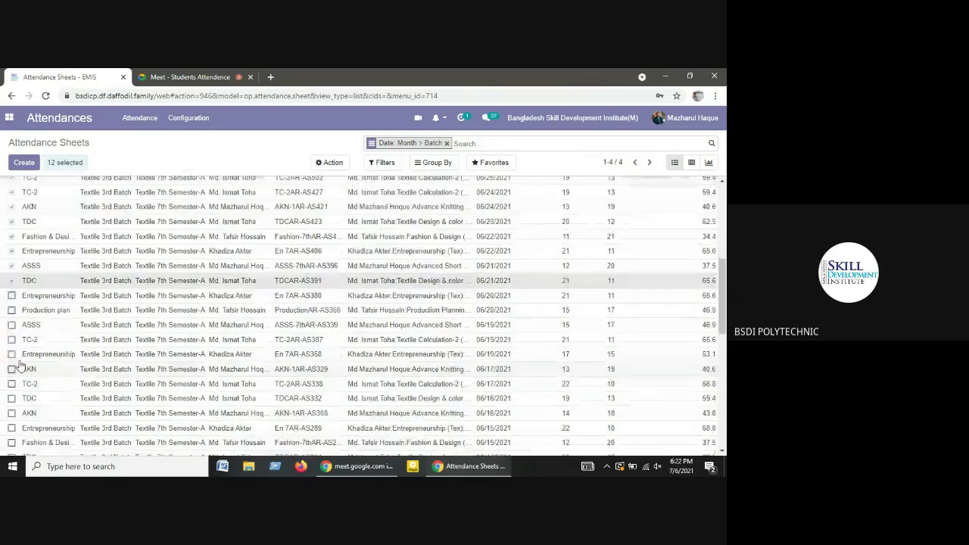
left_click(11, 295)
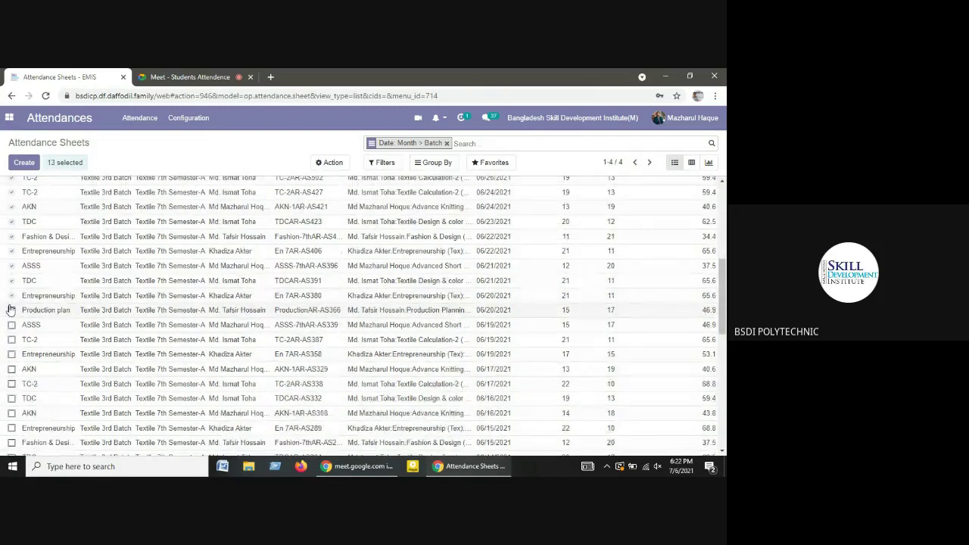
left_click(12, 310)
left_click(11, 325)
left_click(11, 339)
left_click(12, 354)
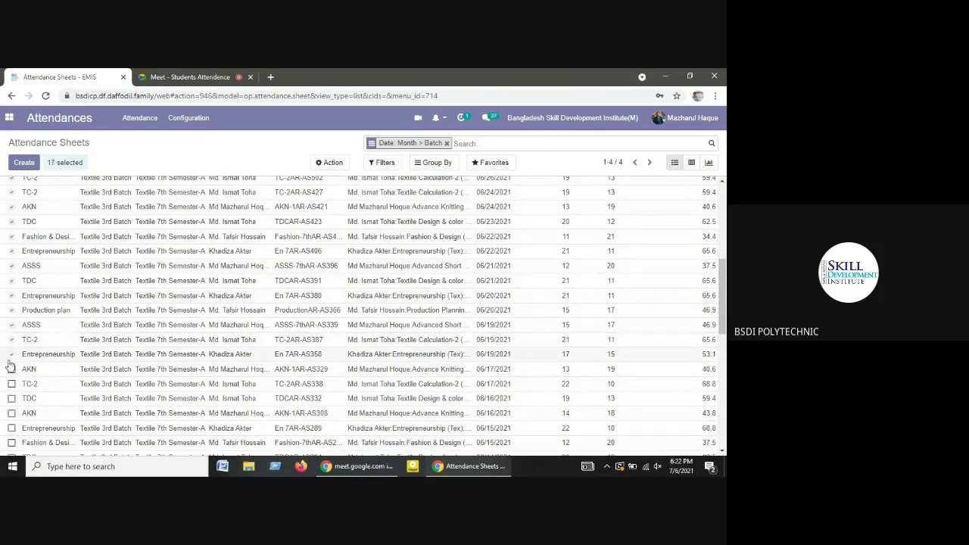
left_click(12, 370)
left_click(11, 384)
left_click(11, 398)
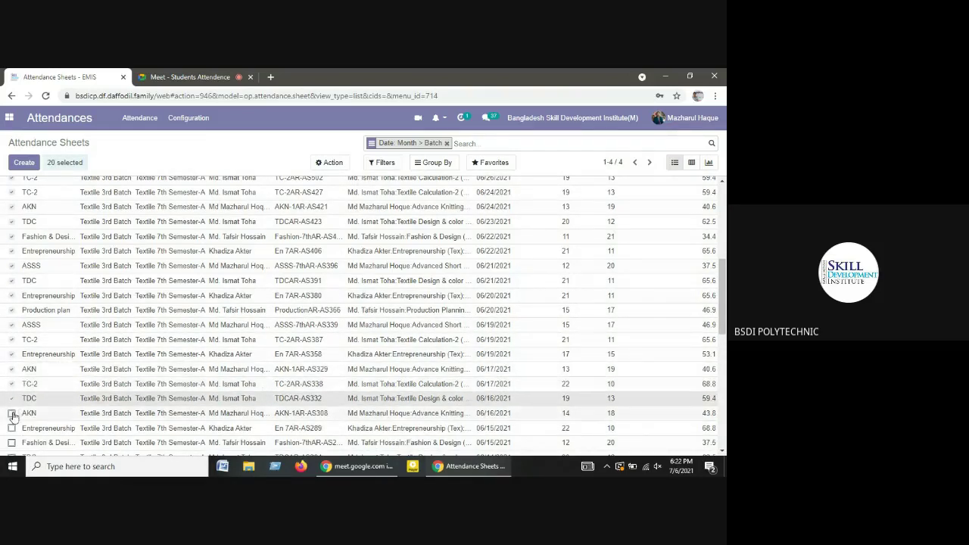
left_click(12, 412)
left_click(11, 427)
left_click(12, 442)
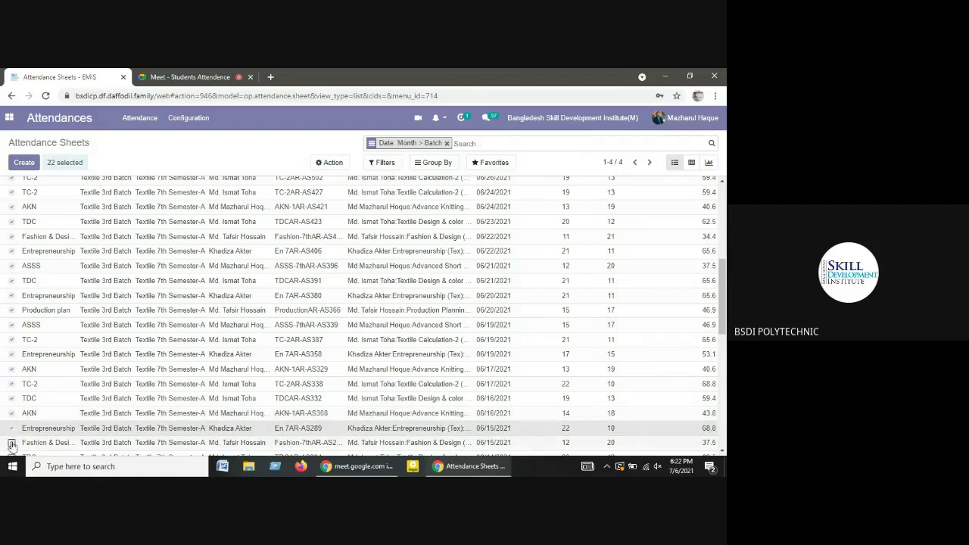
scroll(20, 412, "down", 1)
scroll(16, 379, "down", 2)
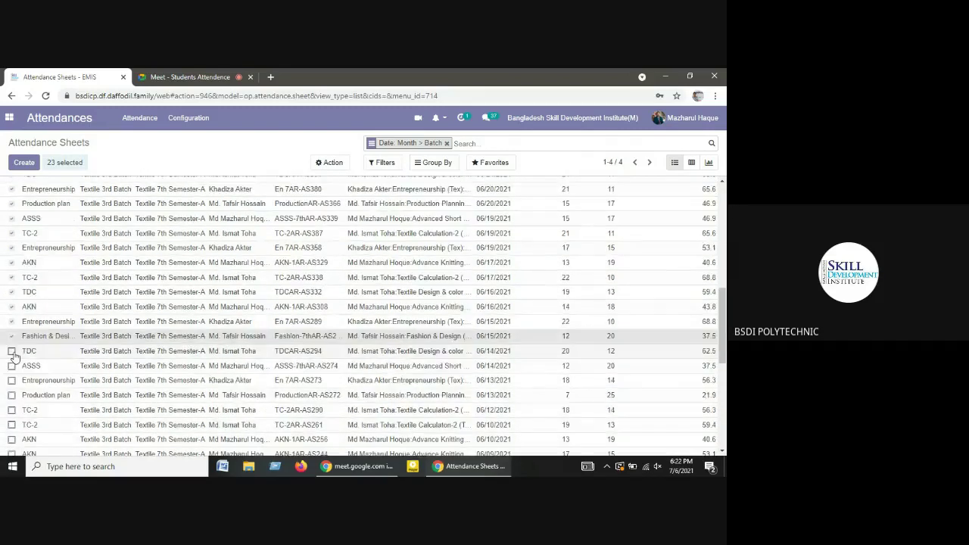
left_click(11, 351)
left_click(11, 366)
scroll(139, 337, "up", 6)
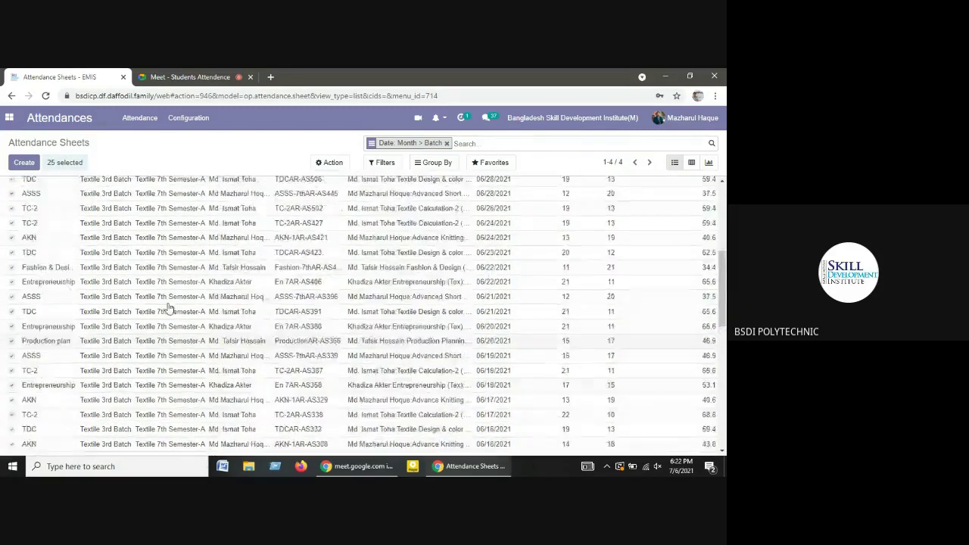
- Export the 25 selected attendance sheets in XLSX format with the default fields and open the downloaded workbook
left_click(340, 163)
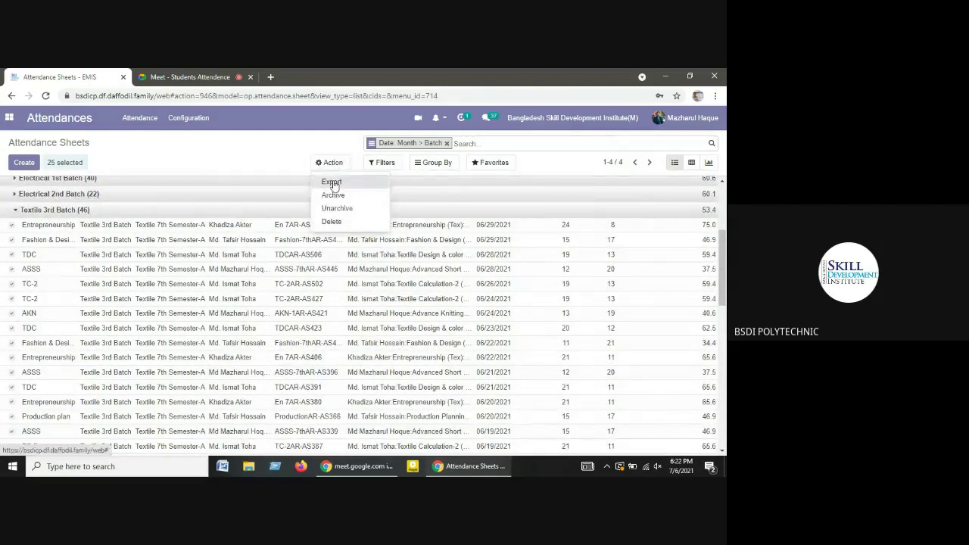
left_click(333, 182)
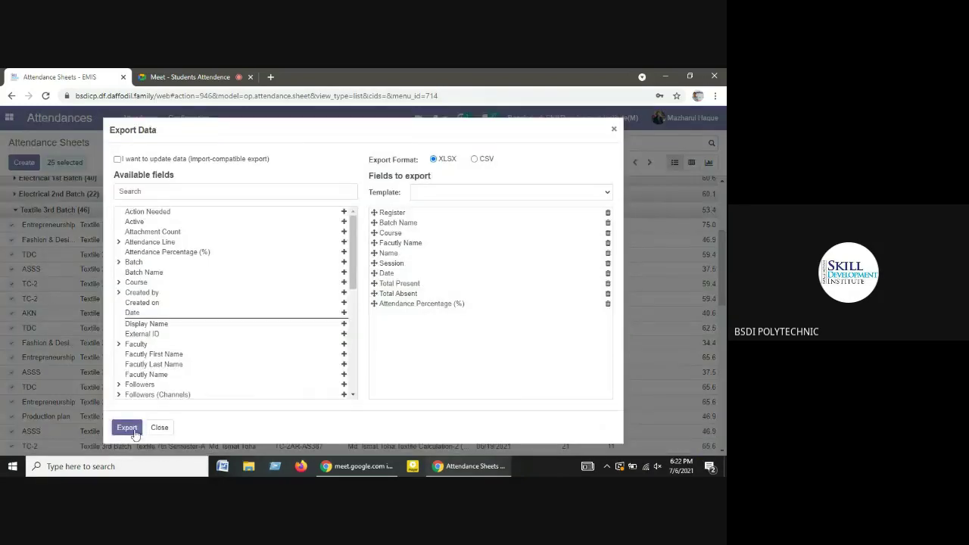
left_click(127, 428)
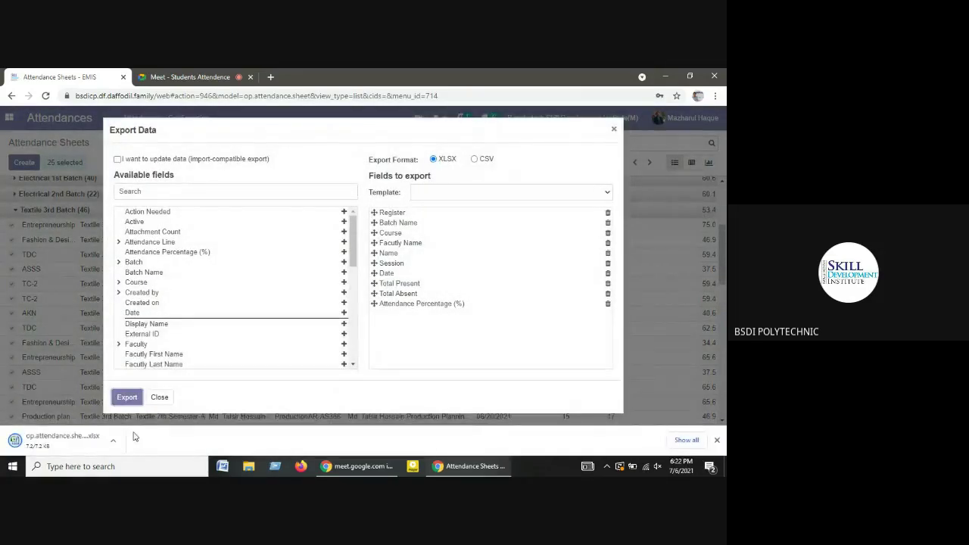
left_click(78, 439)
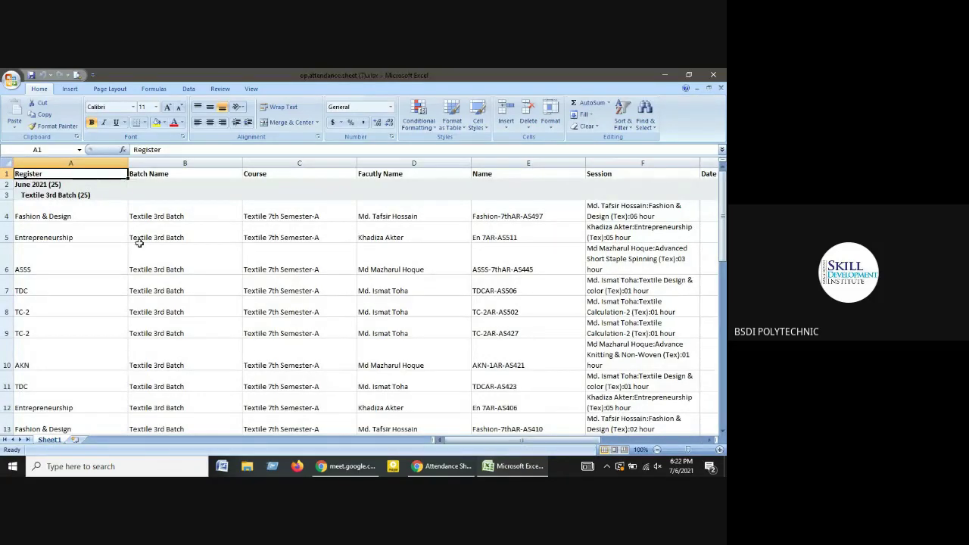
- Examine the exported month and batch headings and the register, batch, course, faculty and sheet name columns
left_click(34, 188)
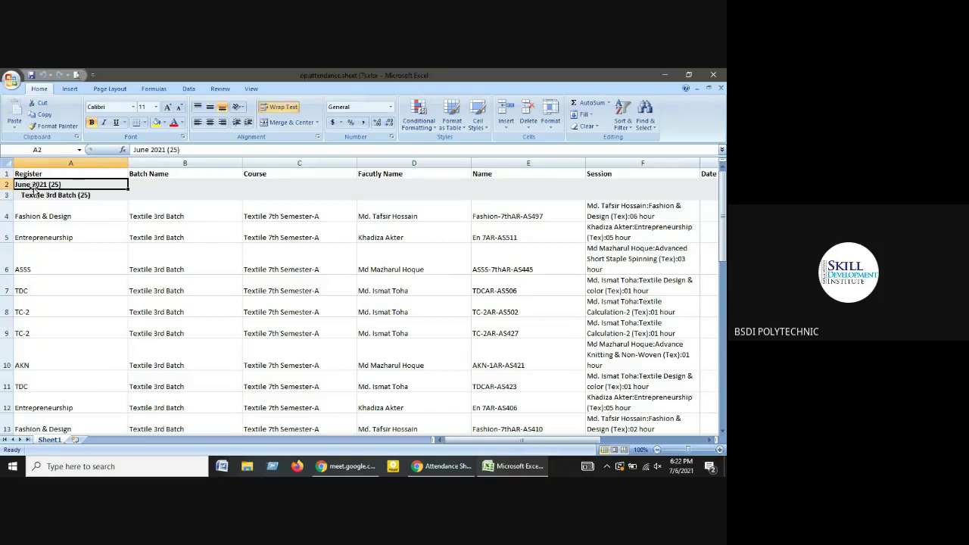
left_click(71, 197)
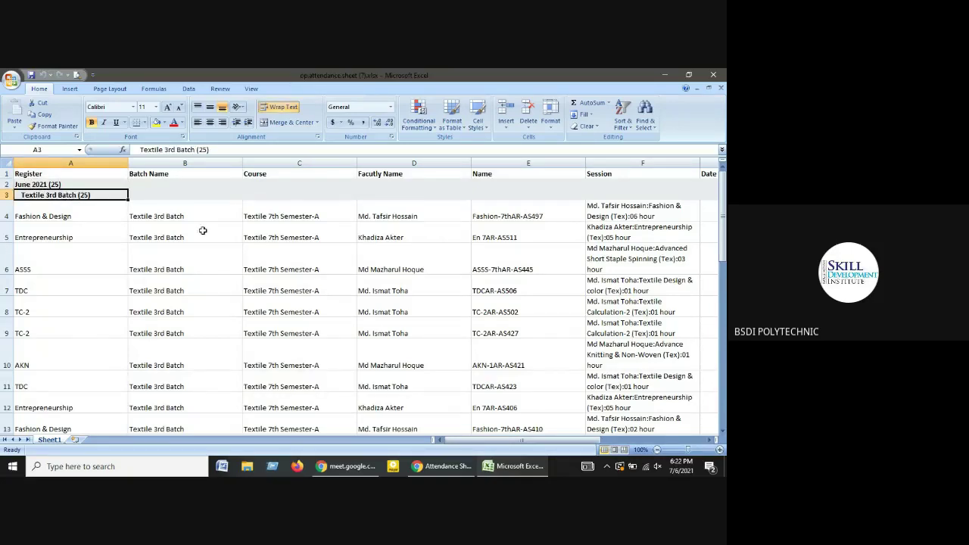
left_click(59, 218)
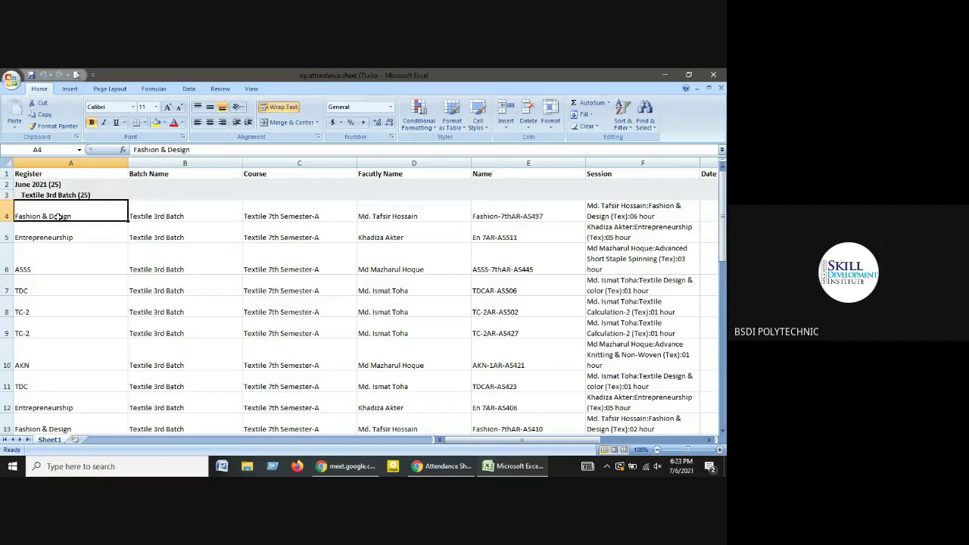
left_click(163, 217)
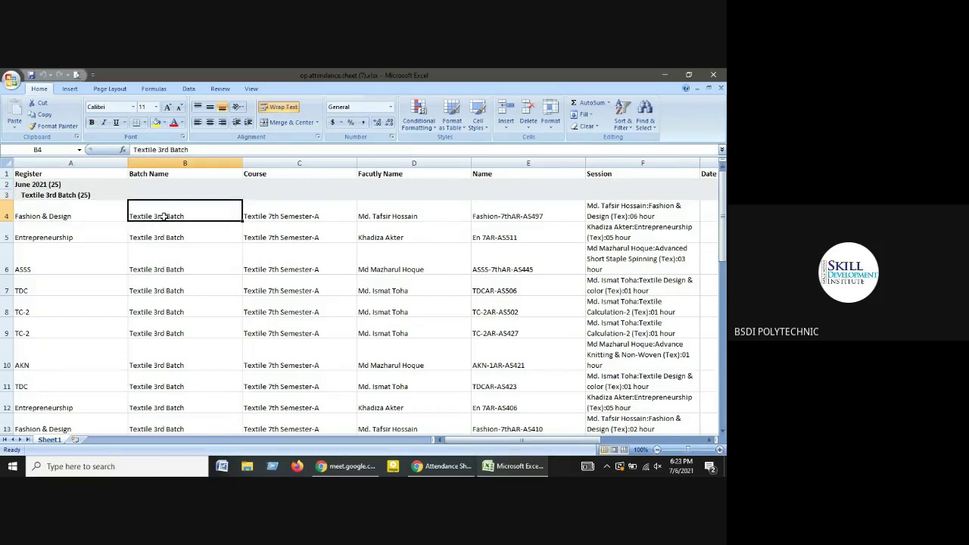
left_click(278, 218)
left_click(390, 216)
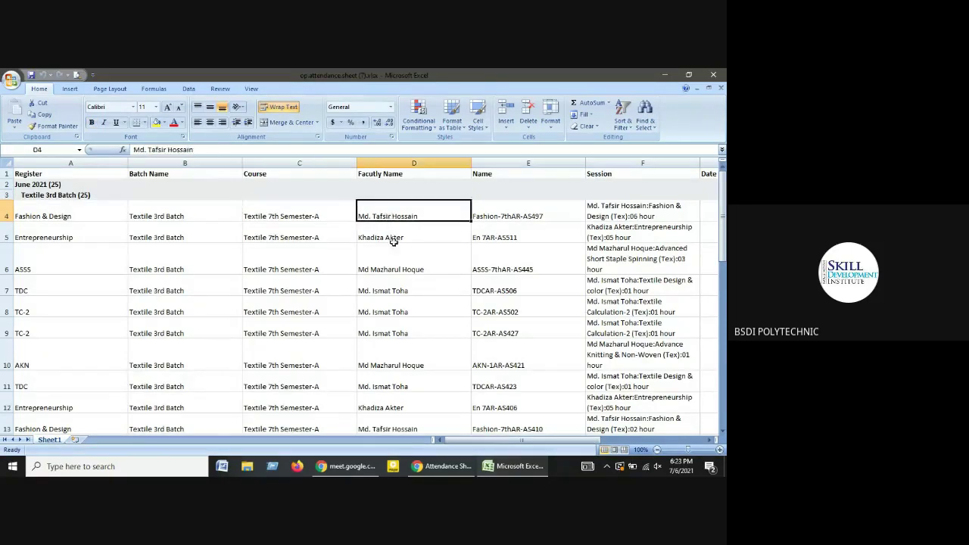
left_click(393, 239)
left_click(396, 269)
left_click(396, 291)
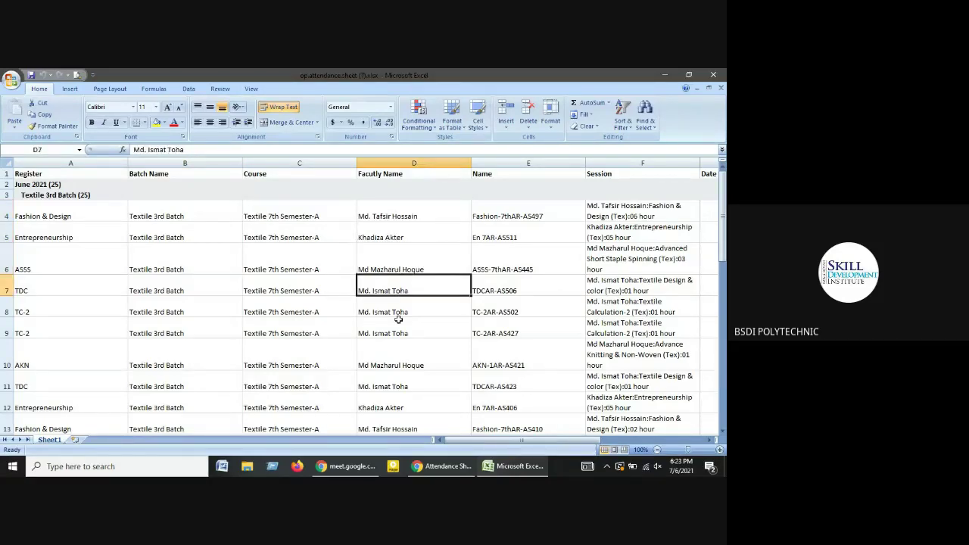
left_click(398, 320)
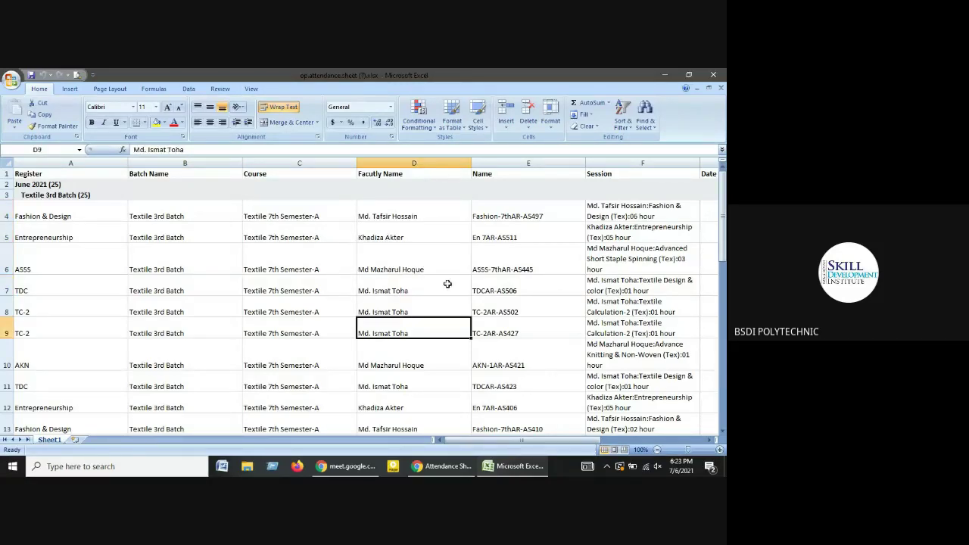
left_click(511, 219)
- Examine the Session and Date columns of the exported attendance sheets
left_click_drag(497, 440, 550, 440)
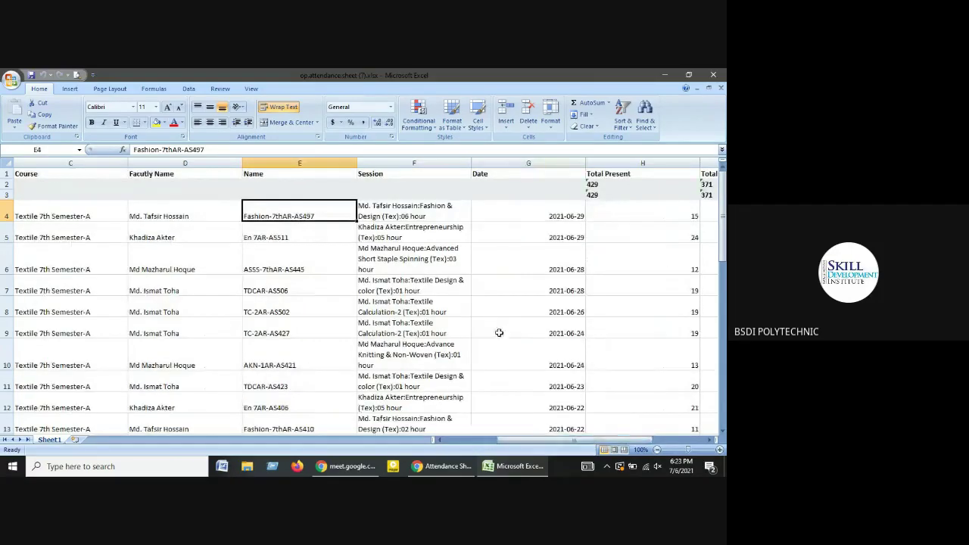
left_click(434, 210)
left_click(432, 230)
left_click(429, 251)
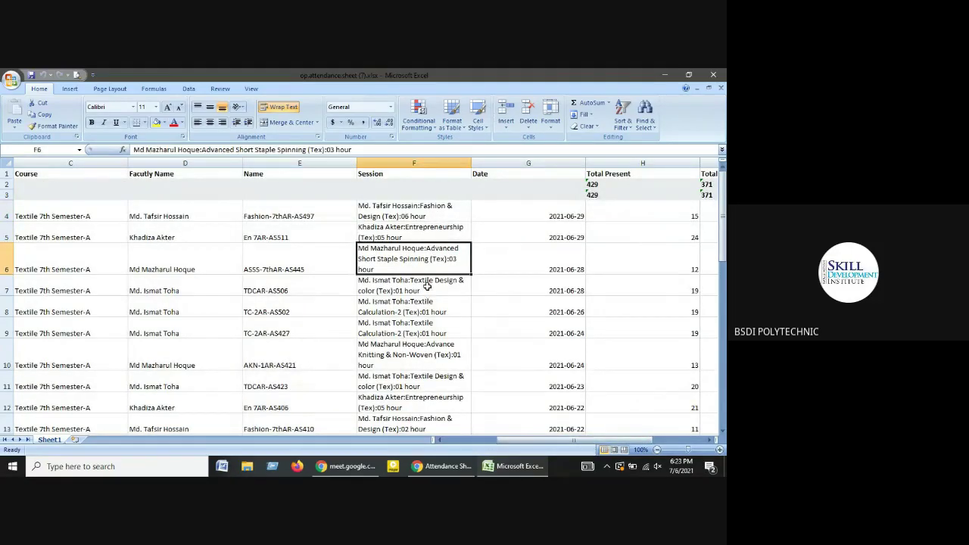
left_click(426, 285)
left_click(415, 304)
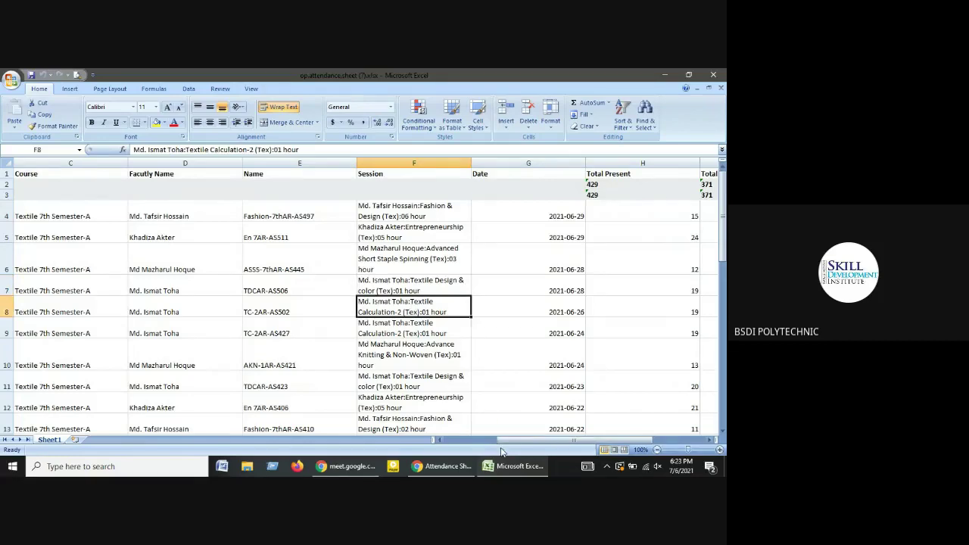
left_click_drag(522, 444, 532, 444)
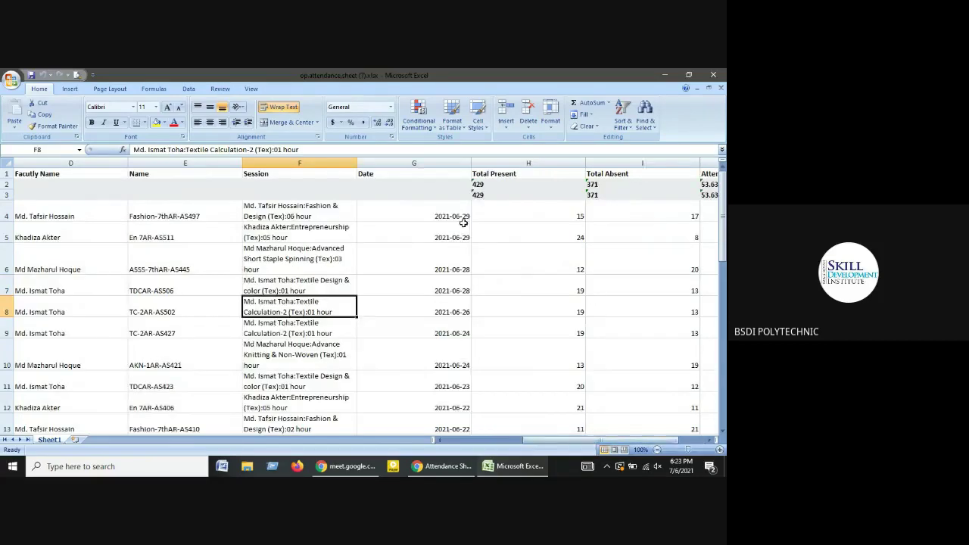
left_click(467, 216)
left_click(457, 258)
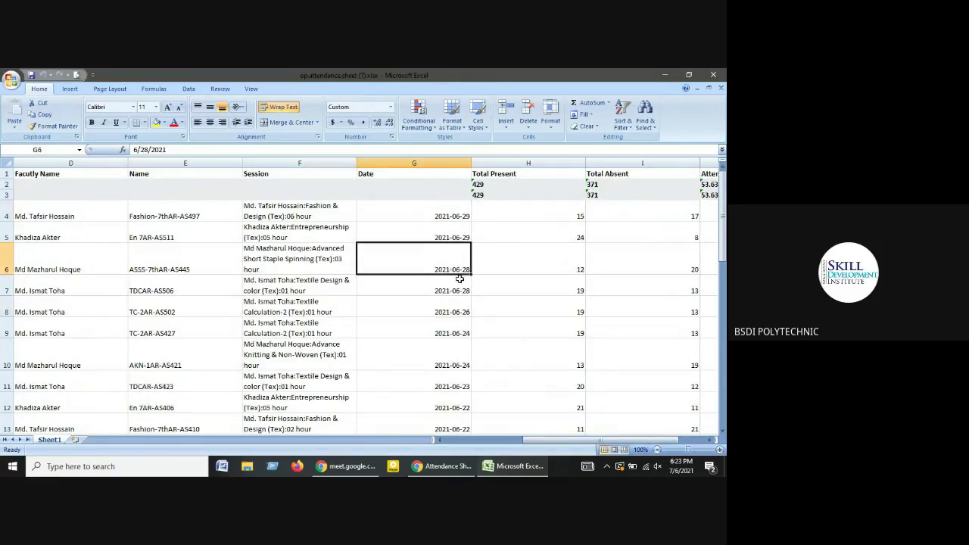
left_click(462, 287)
left_click(465, 324)
left_click(459, 353)
scroll(458, 356, "down", 1)
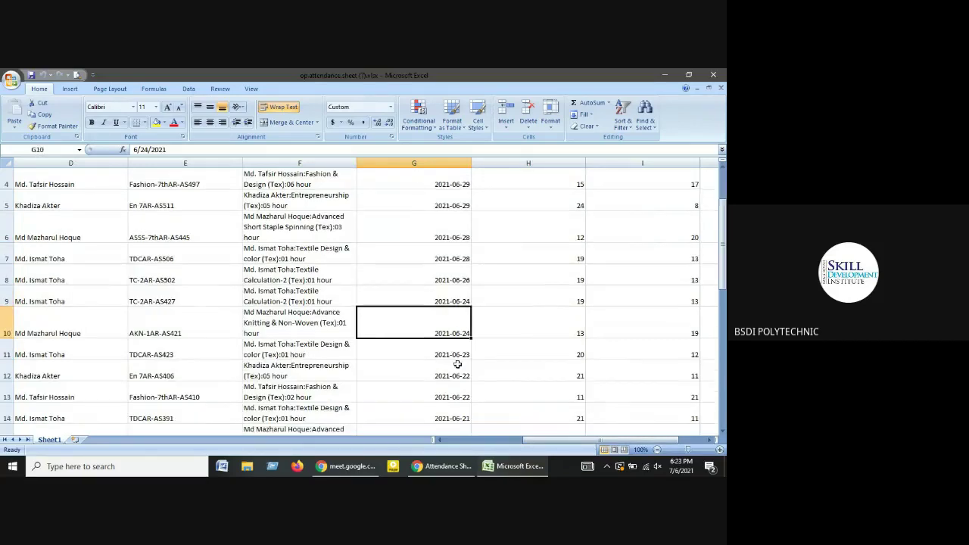
scroll(458, 360, "down", 1)
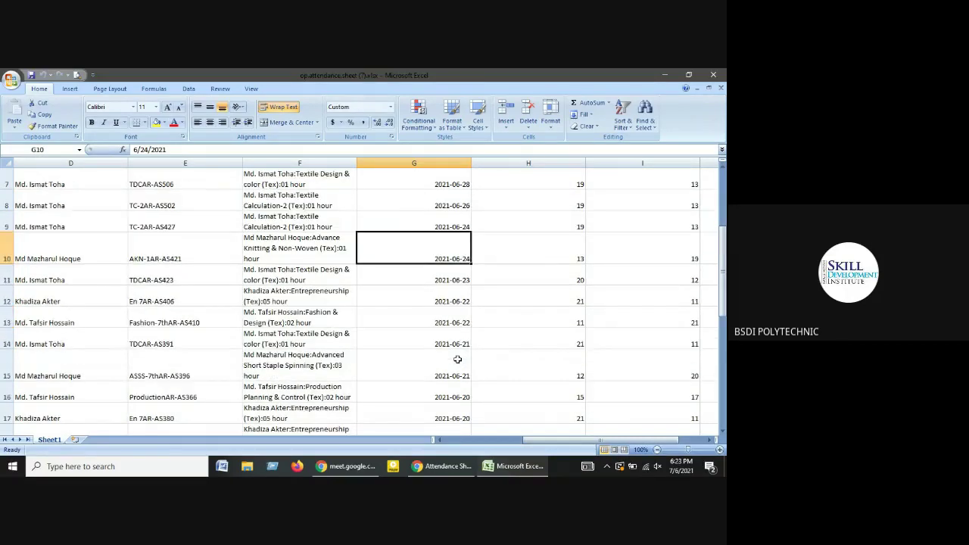
scroll(458, 357, "up", 2)
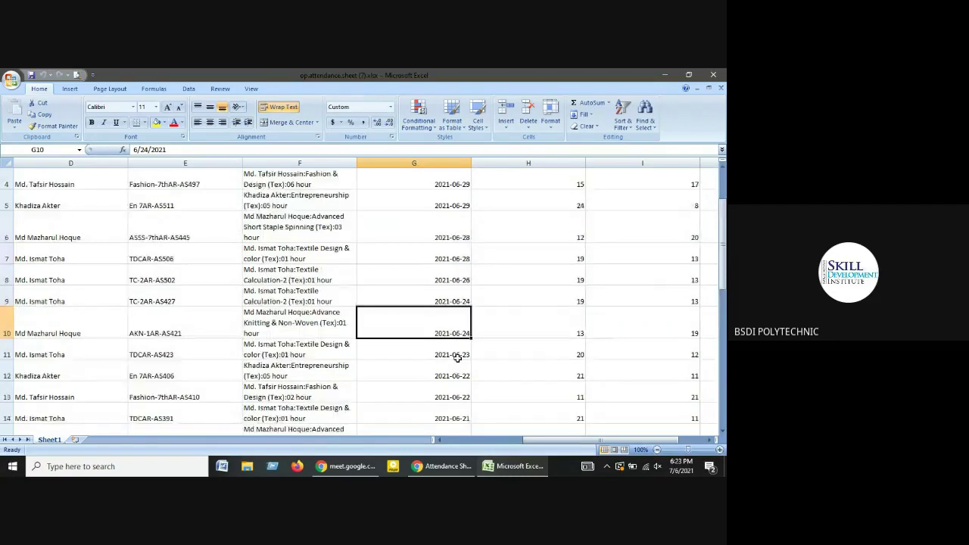
- Check the Total Present, Total Absent and Attendance Percentage columns of the exported sheets
left_click_drag(545, 443, 569, 443)
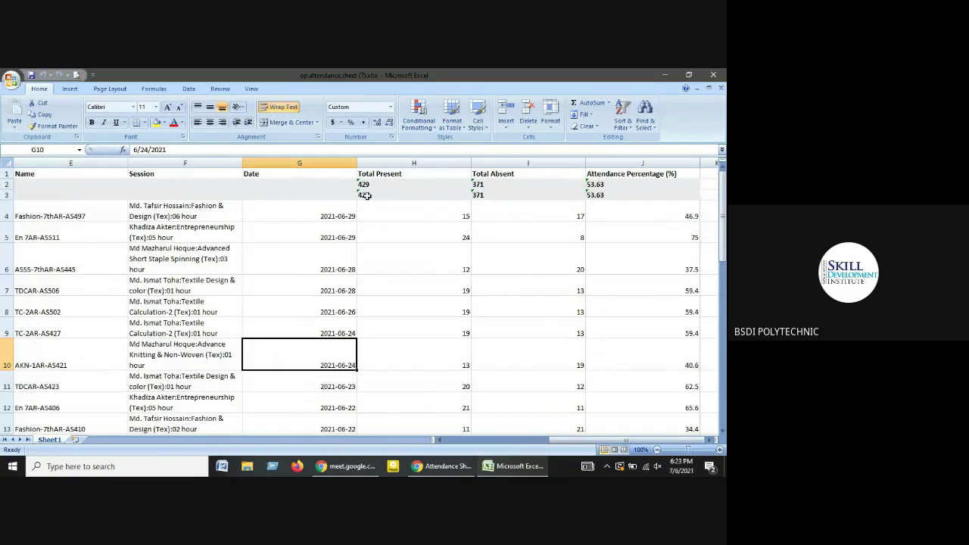
left_click(466, 219)
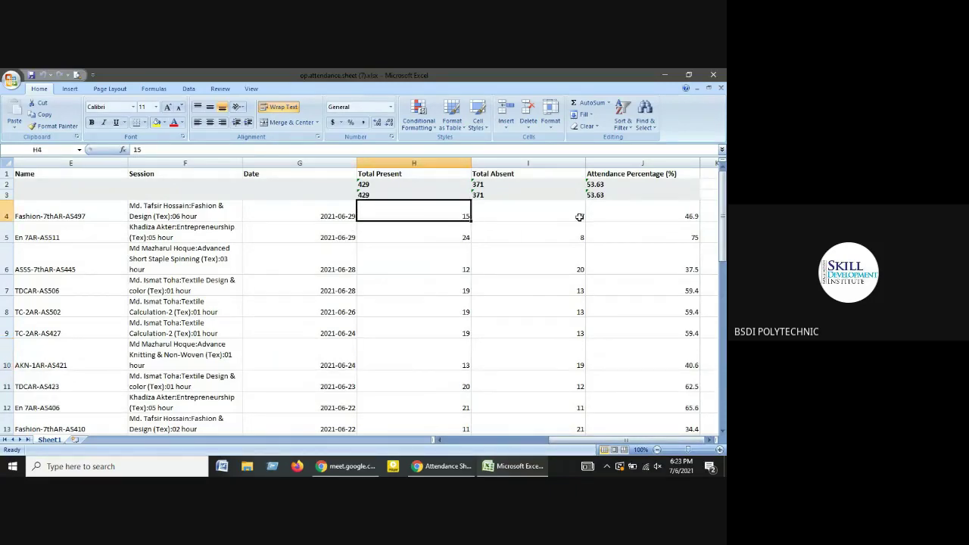
left_click(578, 219)
left_click(581, 258)
left_click(582, 291)
left_click(578, 329)
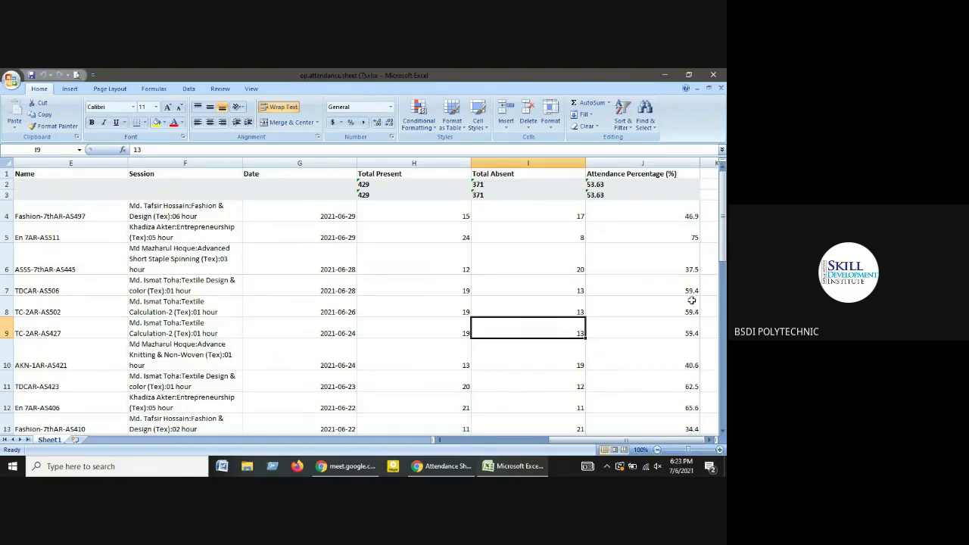
- Switch back to the EMIS page in Chrome, close the export dialog and clear the month and batch grouping
left_click(442, 467)
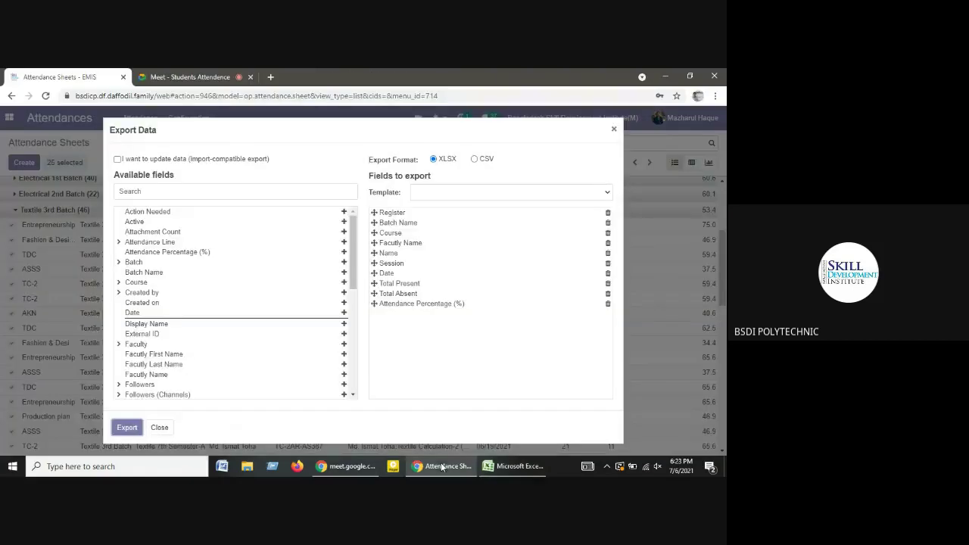
left_click(615, 131)
left_click(448, 144)
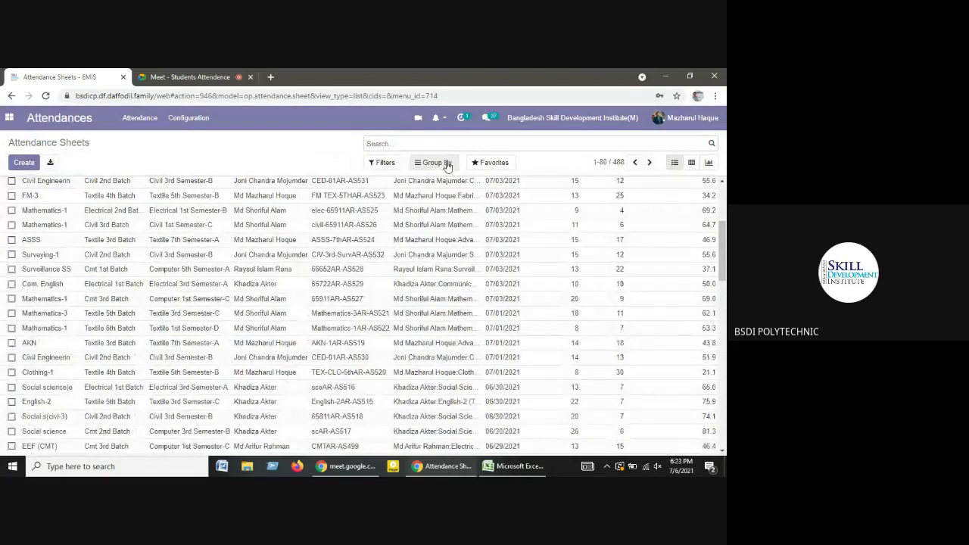
- Group the attendance sheets by date per month, with Batch as the second grouping level
left_click(447, 165)
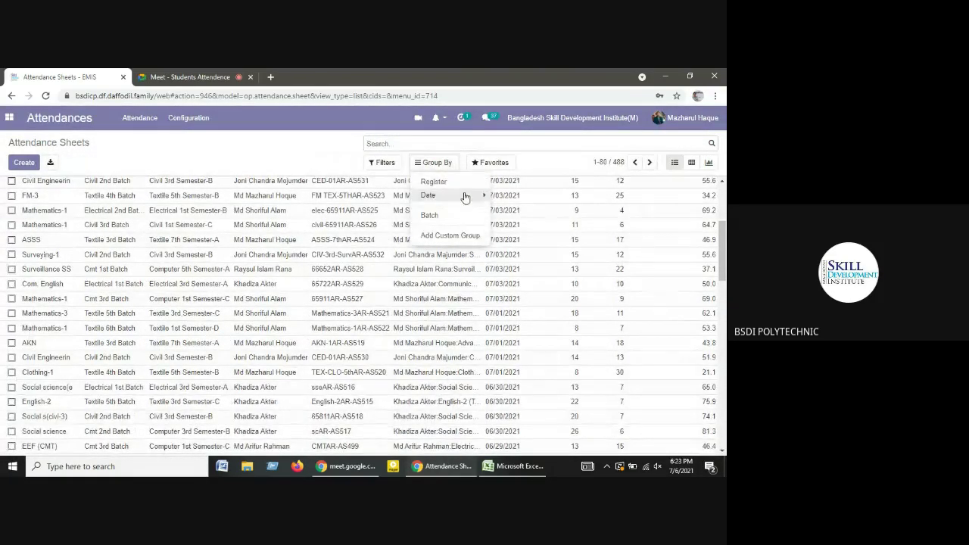
left_click(465, 197)
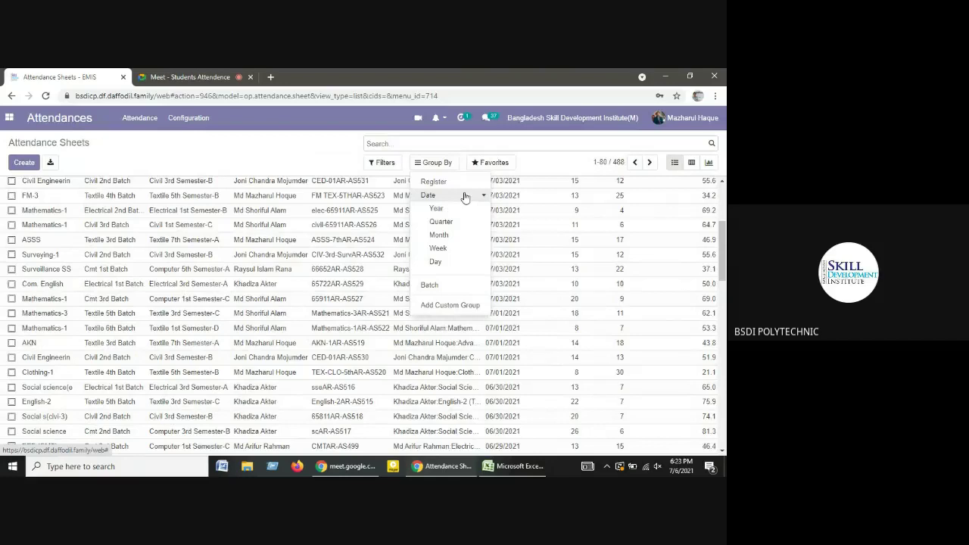
left_click(441, 235)
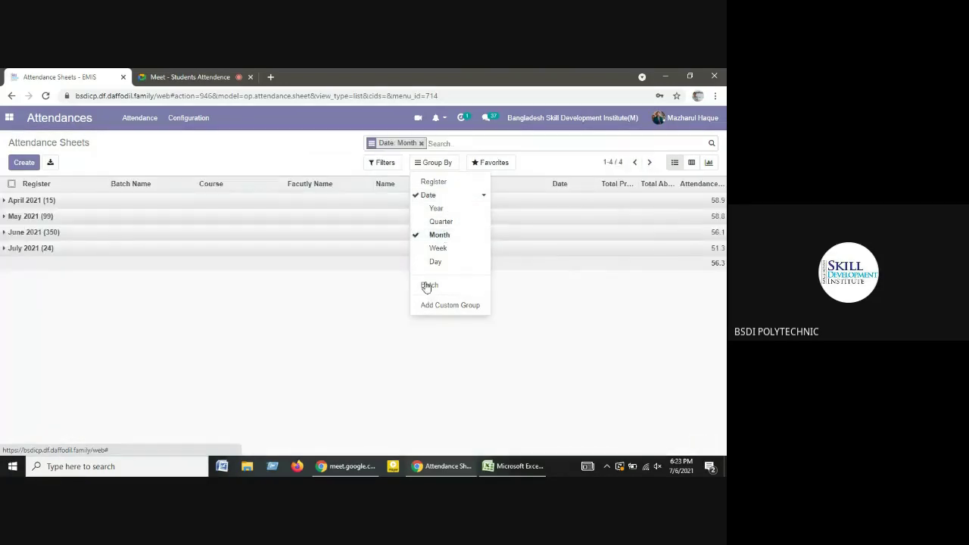
left_click(361, 313)
left_click(448, 165)
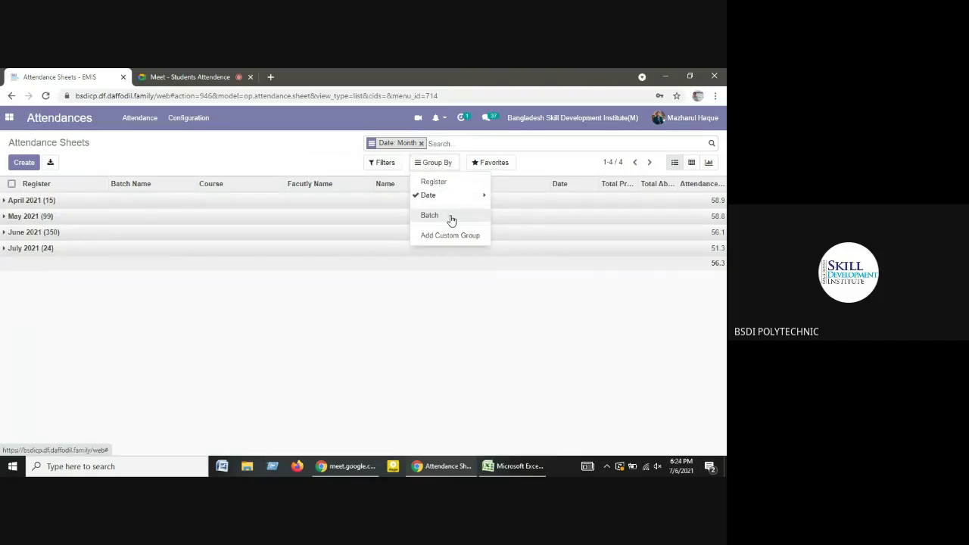
left_click(452, 218)
- Add Facutly Name as a custom third grouping level beneath Batch
left_click(448, 164)
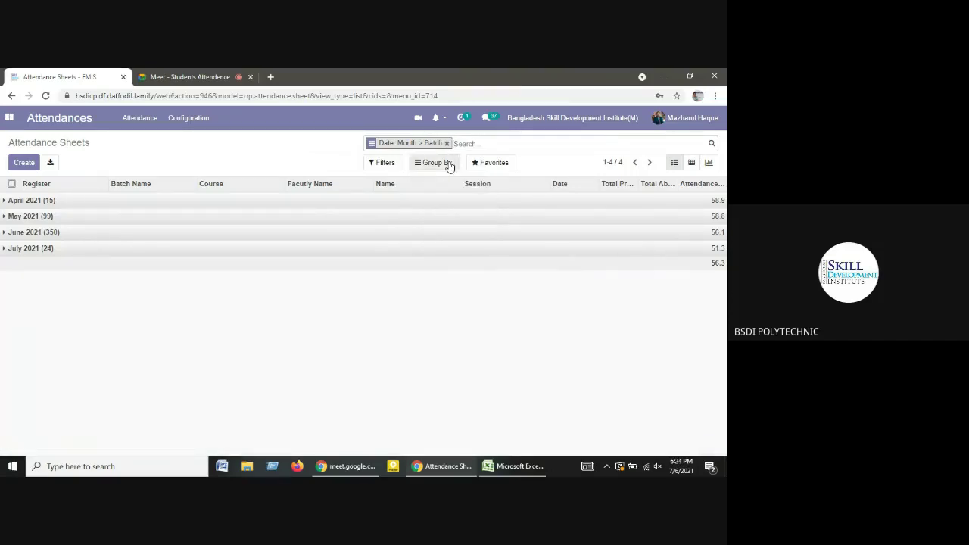
left_click(449, 165)
left_click(464, 235)
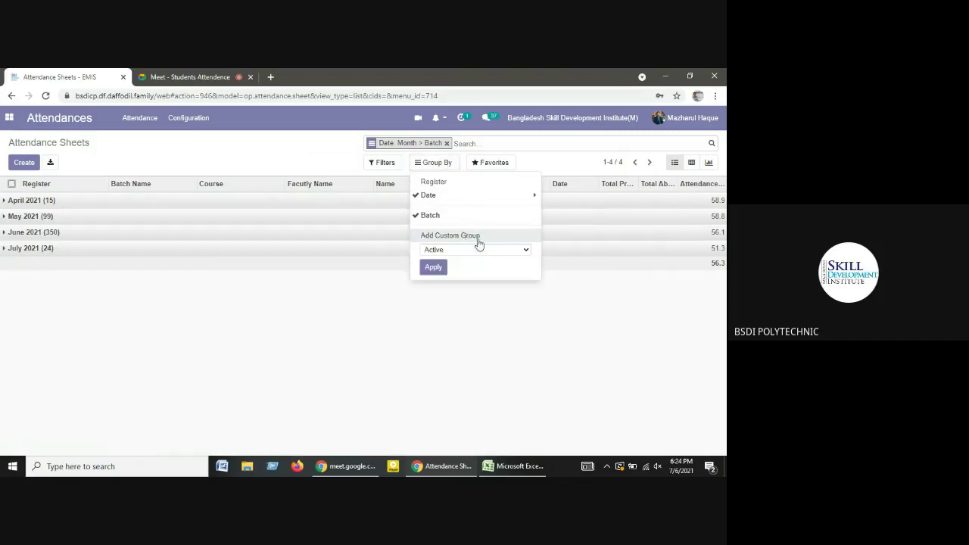
left_click(479, 241)
left_click(474, 235)
left_click(496, 251)
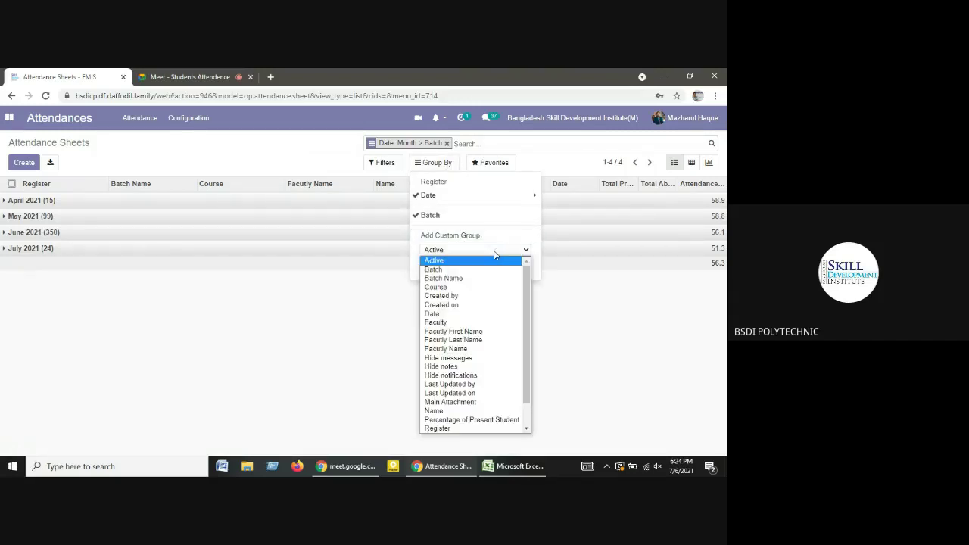
left_click(456, 350)
left_click(432, 268)
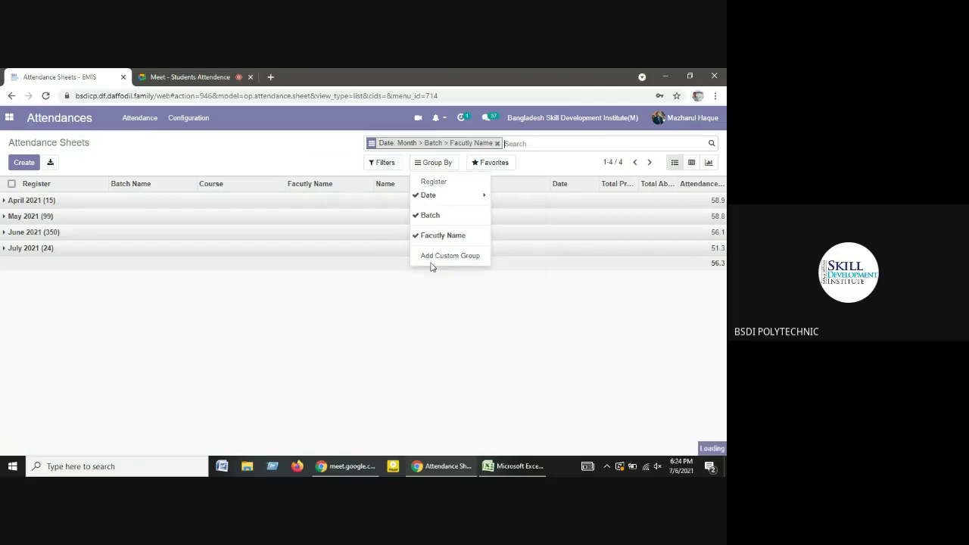
left_click(136, 328)
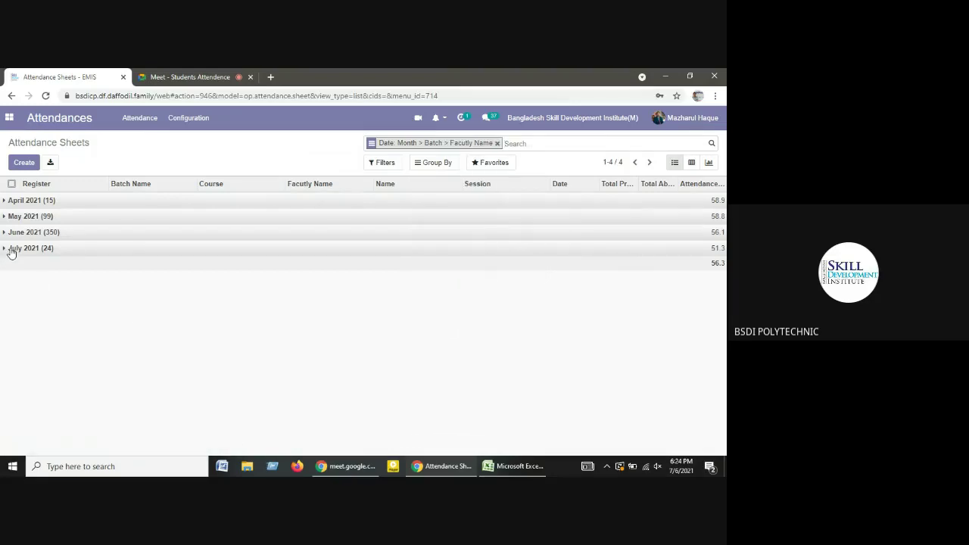
- Expand June 2021, Textile 3rd Batch and its second faculty member's group to list that teacher's attendance sheets
left_click(18, 236)
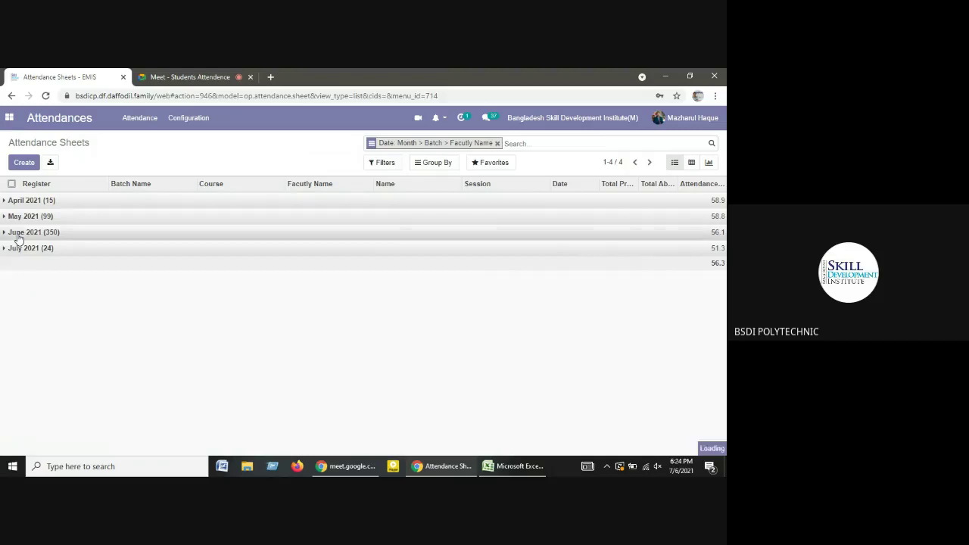
scroll(18, 238, "down", 1)
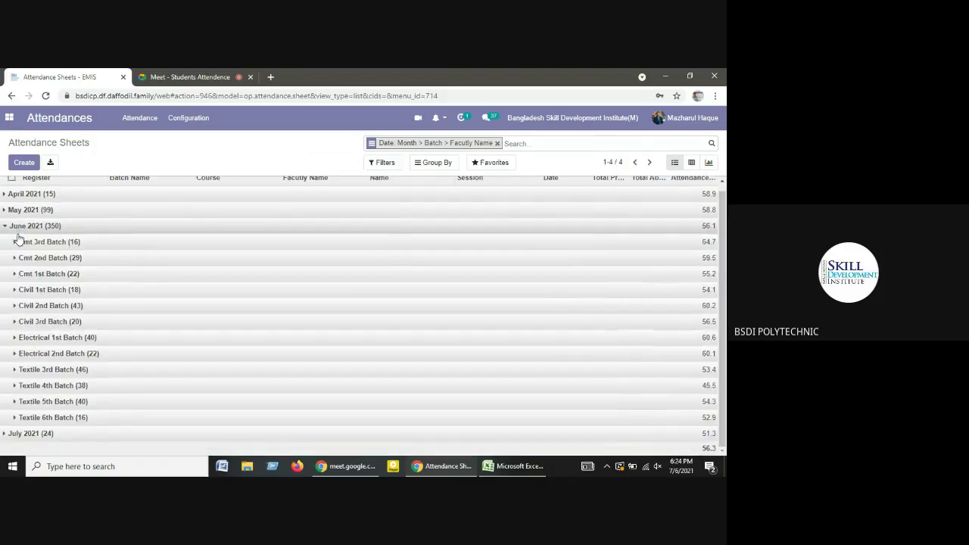
left_click(39, 373)
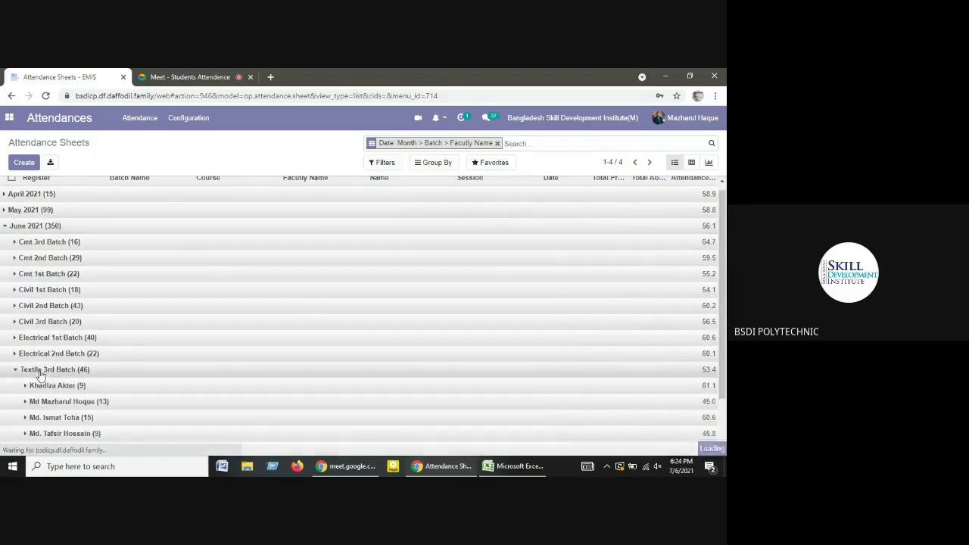
scroll(39, 370, "down", 1)
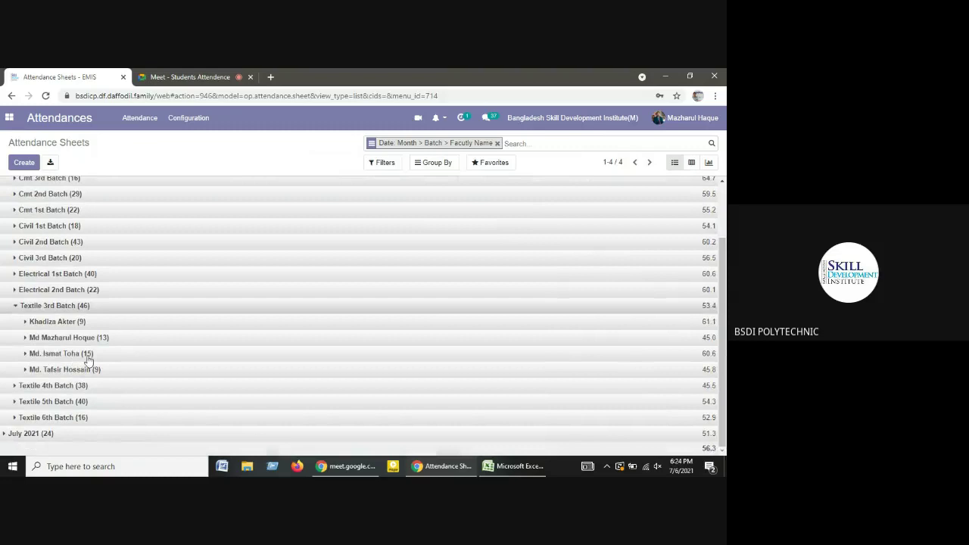
left_click(48, 342)
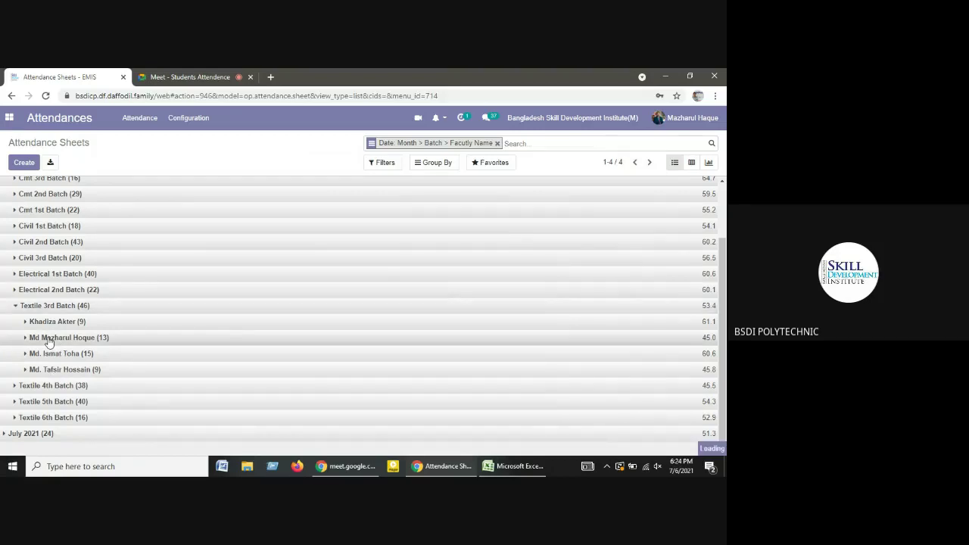
scroll(47, 342, "down", 3)
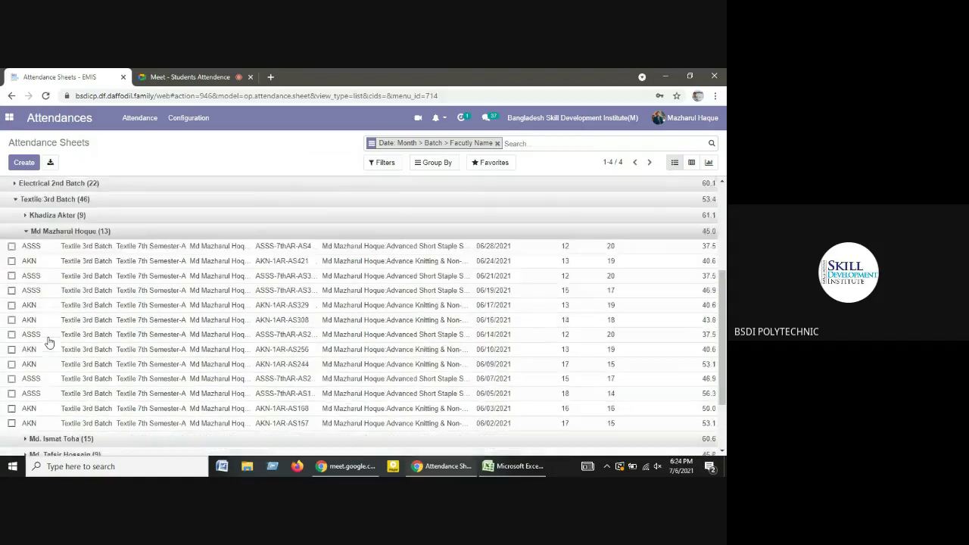
scroll(47, 337, "down", 2)
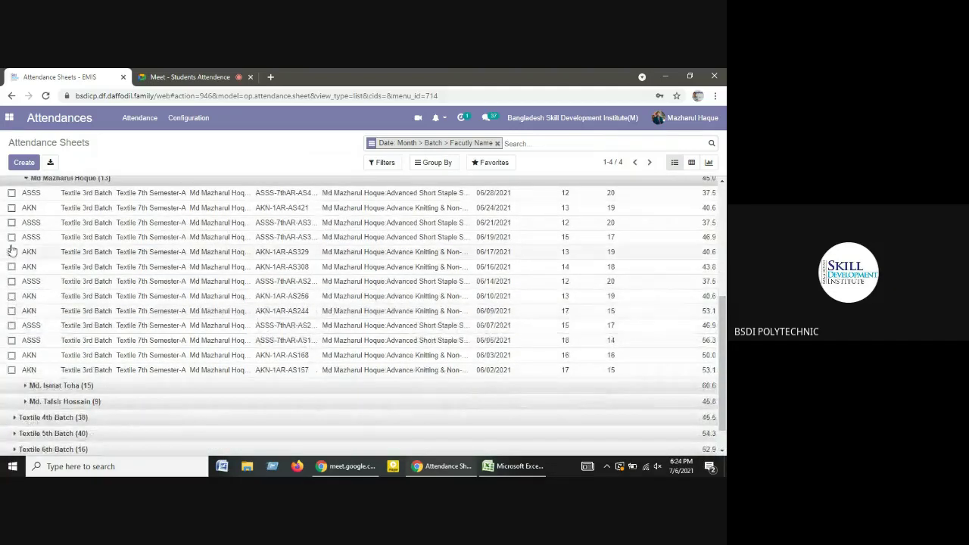
- Select all 13 June 2021 attendance sheets in the expanded faculty member's group of Textile 3rd Batch
left_click(11, 194)
left_click(11, 207)
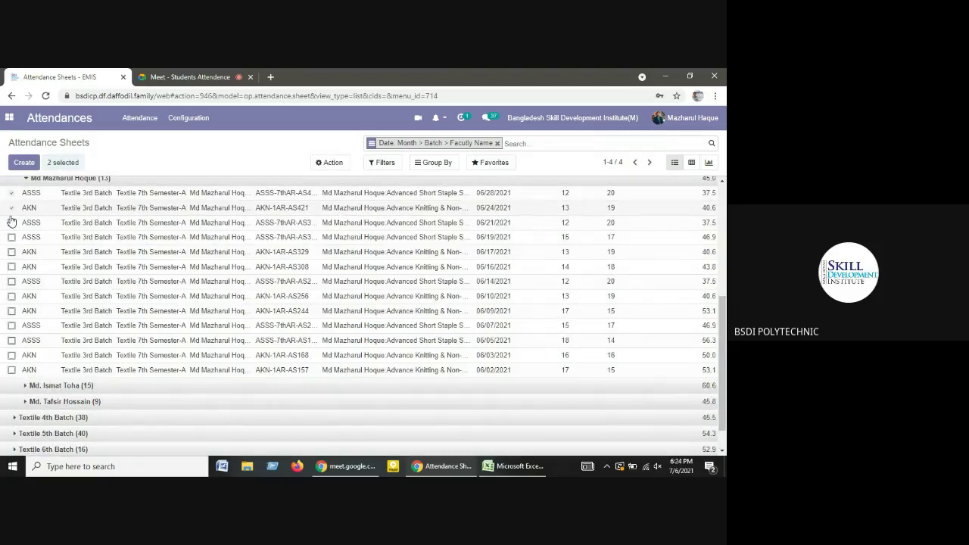
left_click(11, 223)
left_click(11, 237)
left_click(12, 252)
left_click(11, 267)
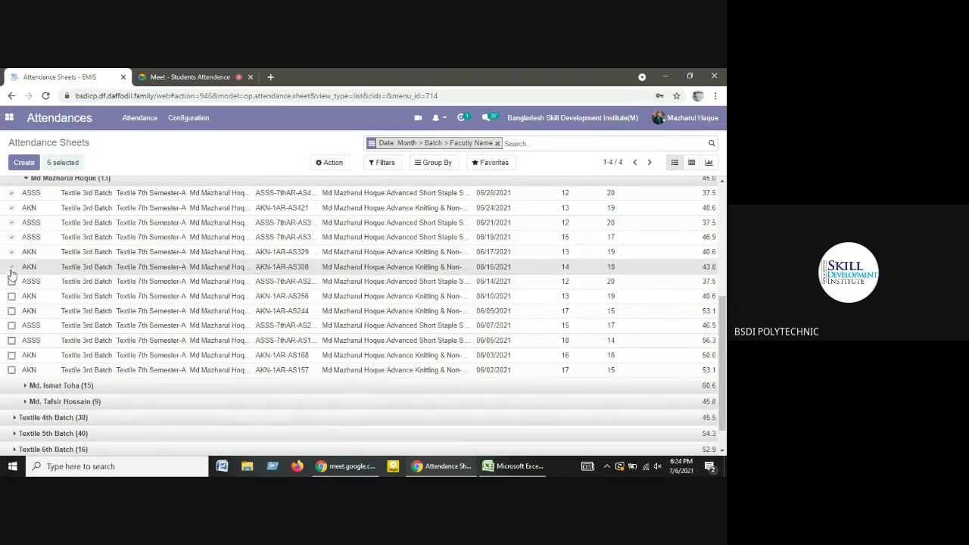
left_click(11, 281)
left_click(11, 296)
left_click(12, 310)
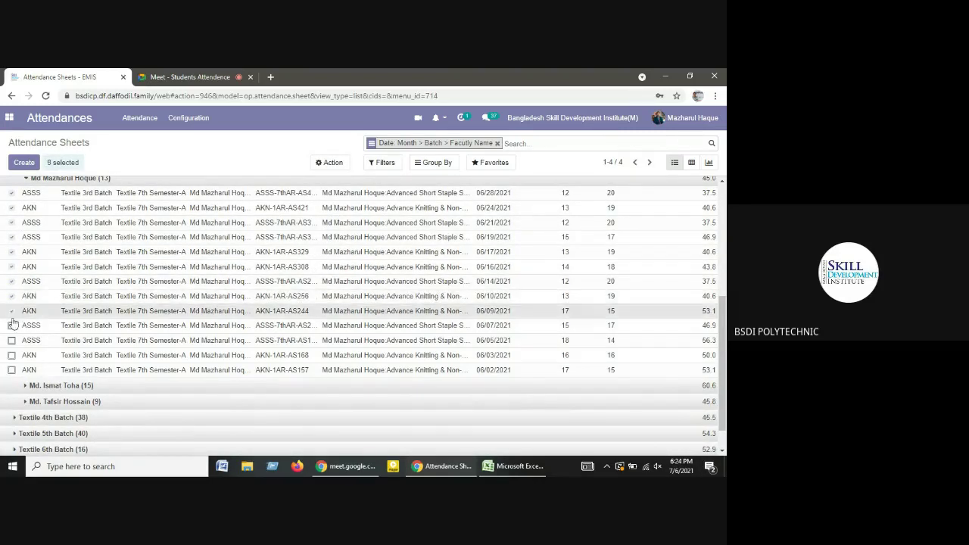
left_click(12, 326)
left_click(12, 340)
left_click(11, 355)
left_click(12, 369)
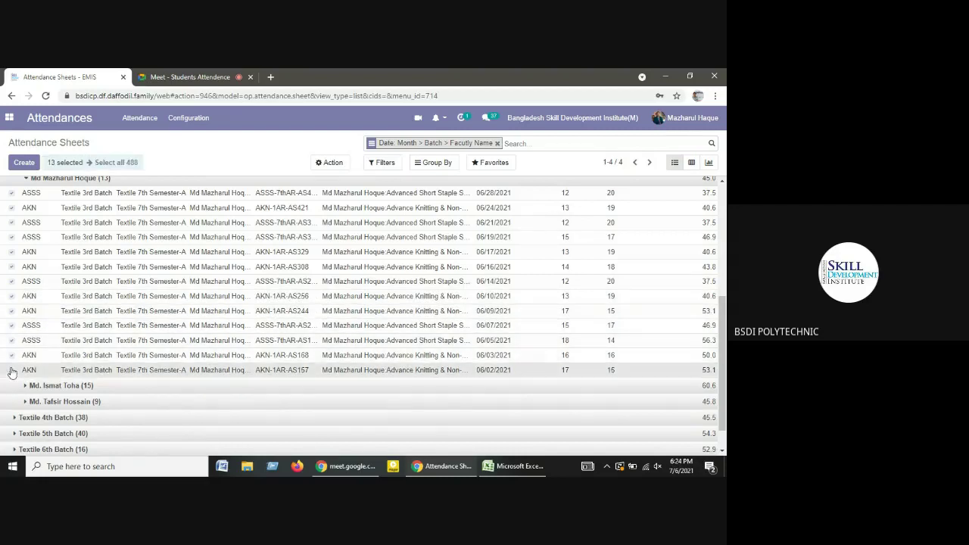
- Export the selected attendance sheets in XLSX format and open the downloaded file in Excel
left_click(331, 164)
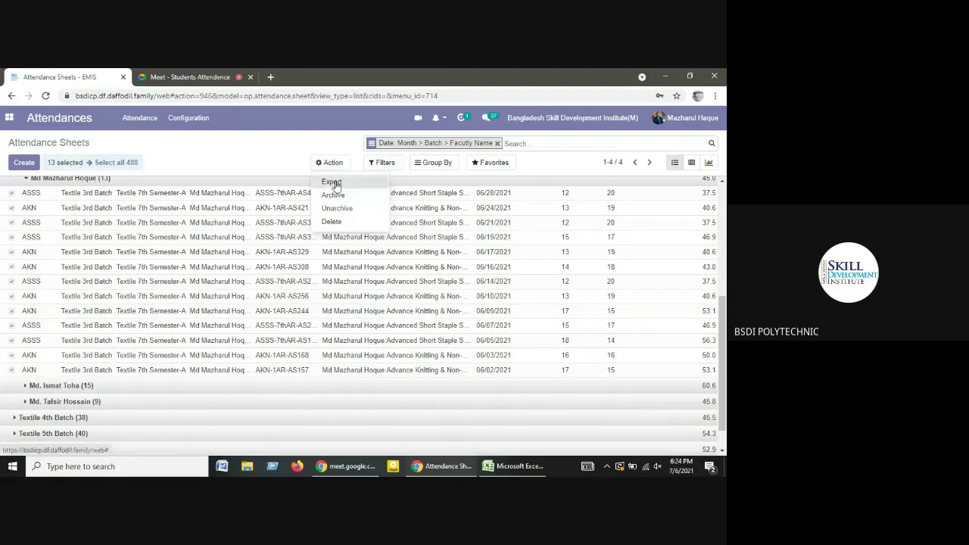
left_click(334, 180)
left_click(126, 427)
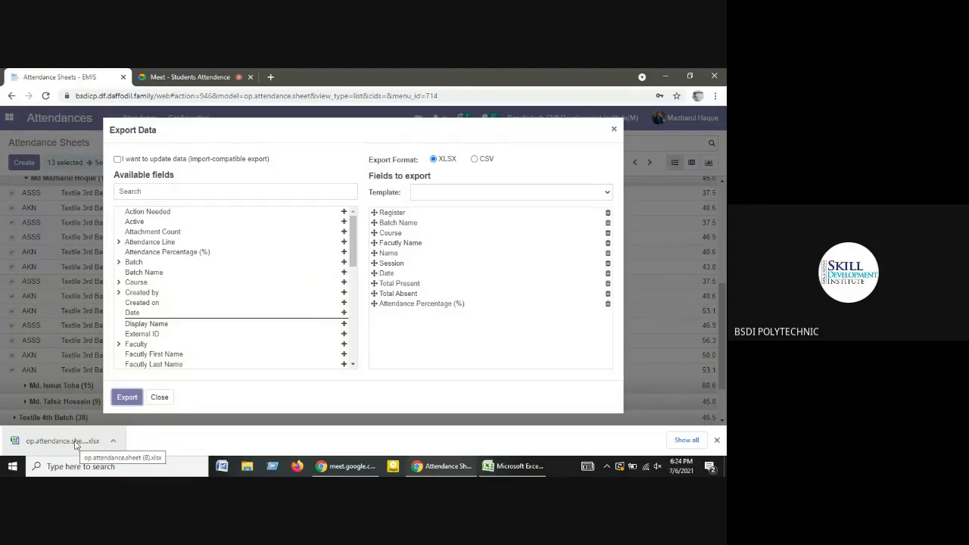
left_click(75, 443)
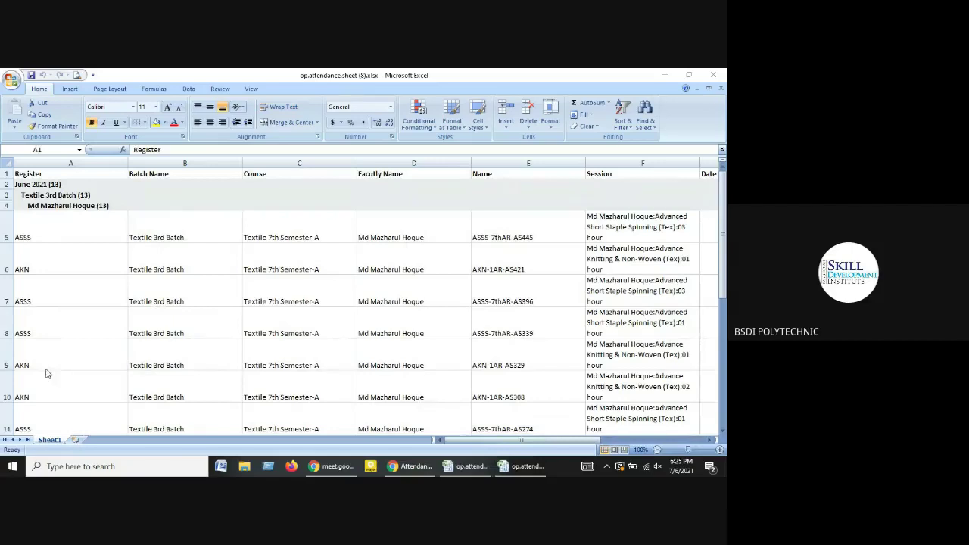
- Review the exported faculty sheets down to the last row, including the Attendance Percentage column
scroll(90, 278, "down", 2)
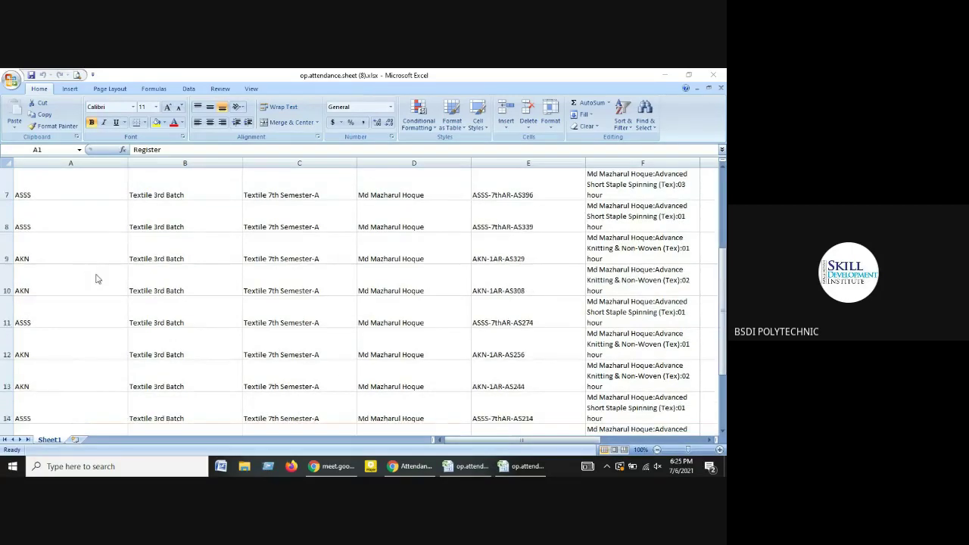
left_click_drag(496, 440, 700, 436)
scroll(688, 311, "down", 3)
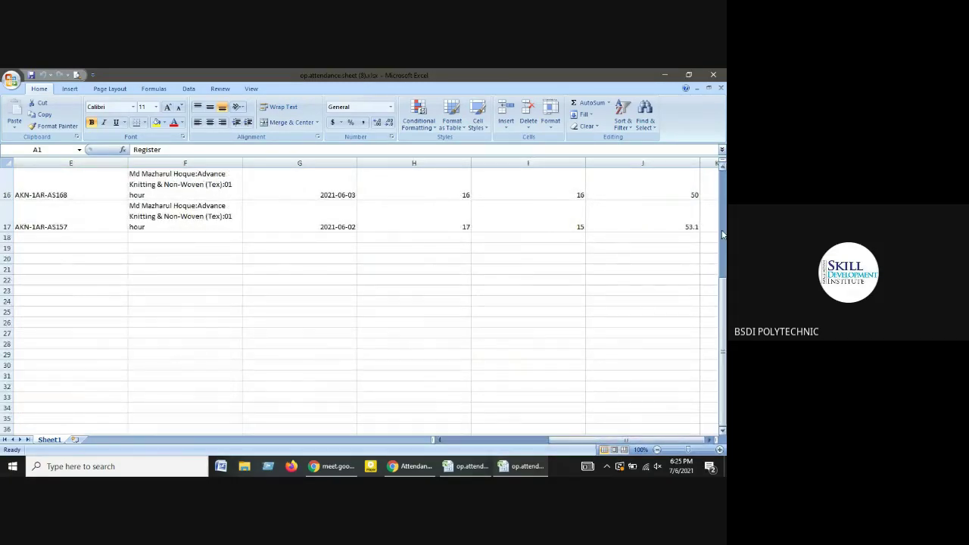
left_click(695, 227)
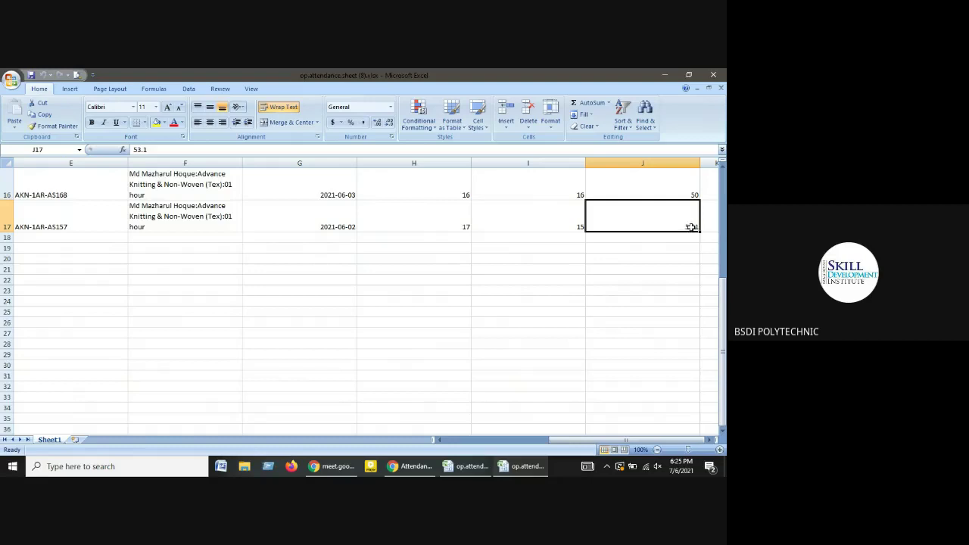
- Switch back to the EMIS page in Chrome, close the export dialog and reopen the ungrouped attendance sheets list
left_click(417, 469)
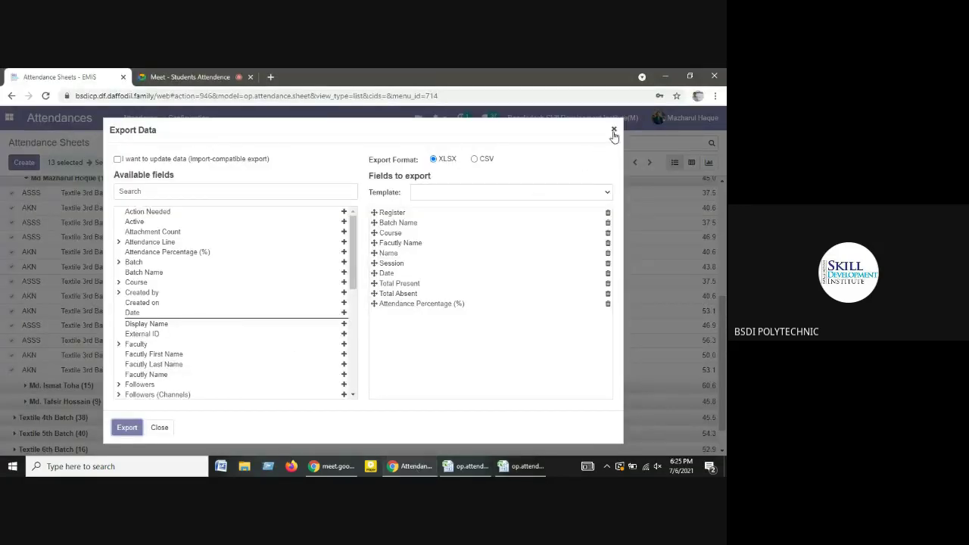
left_click(615, 131)
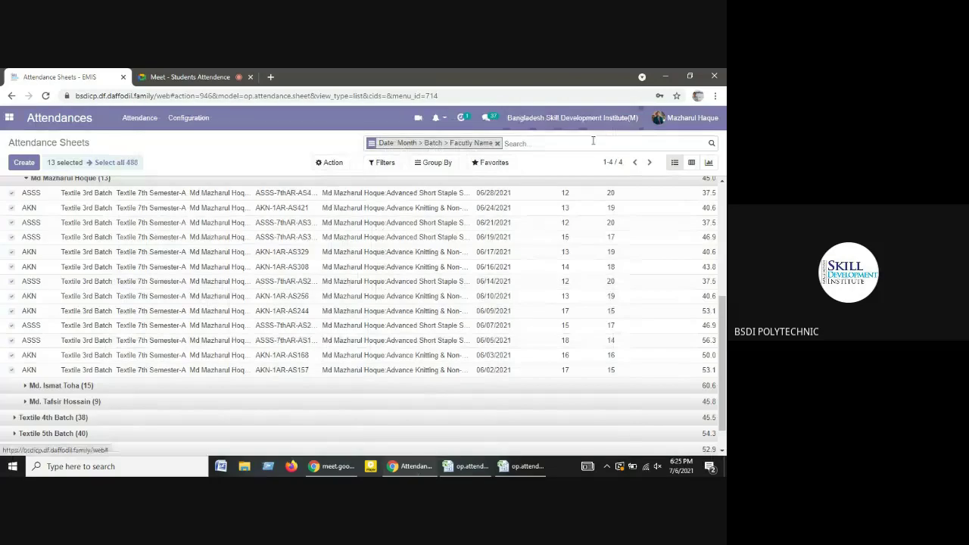
left_click(140, 118)
left_click(144, 152)
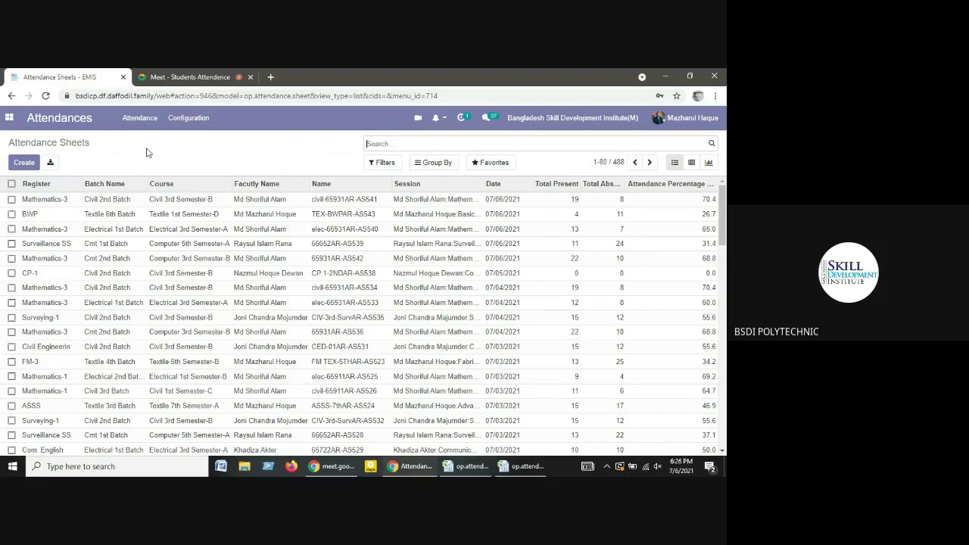
left_click(128, 130)
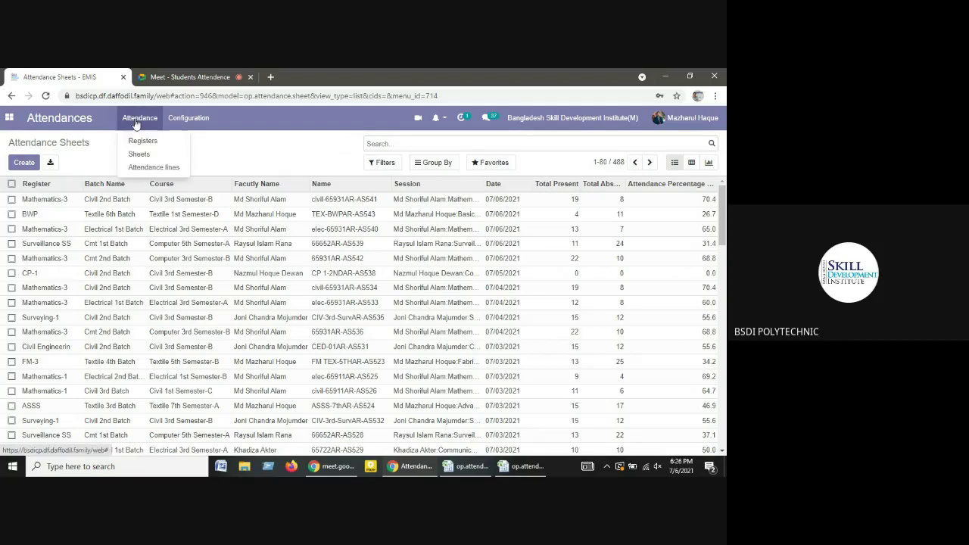
left_click(147, 155)
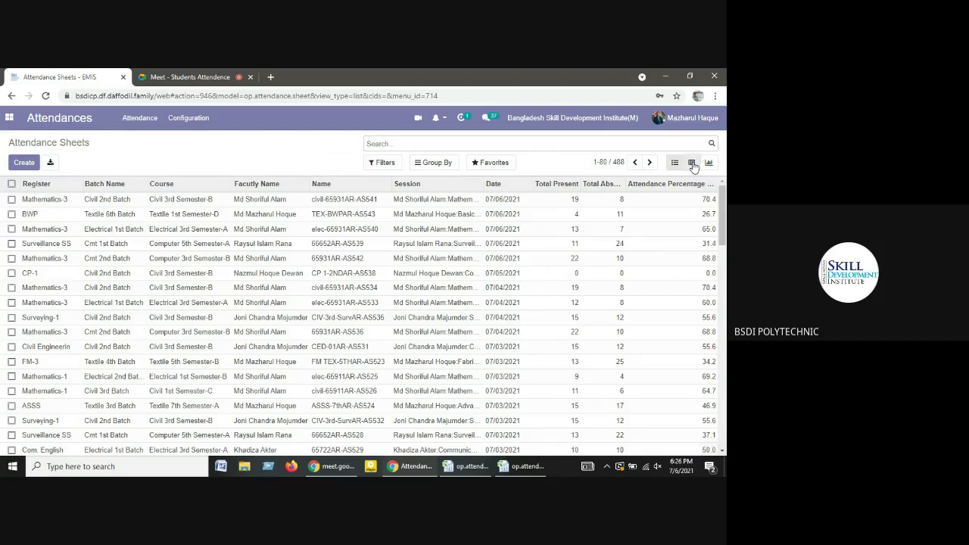
- Show the attendance sheets as a pivot table and collapse its rows and columns to the totals
left_click(692, 163)
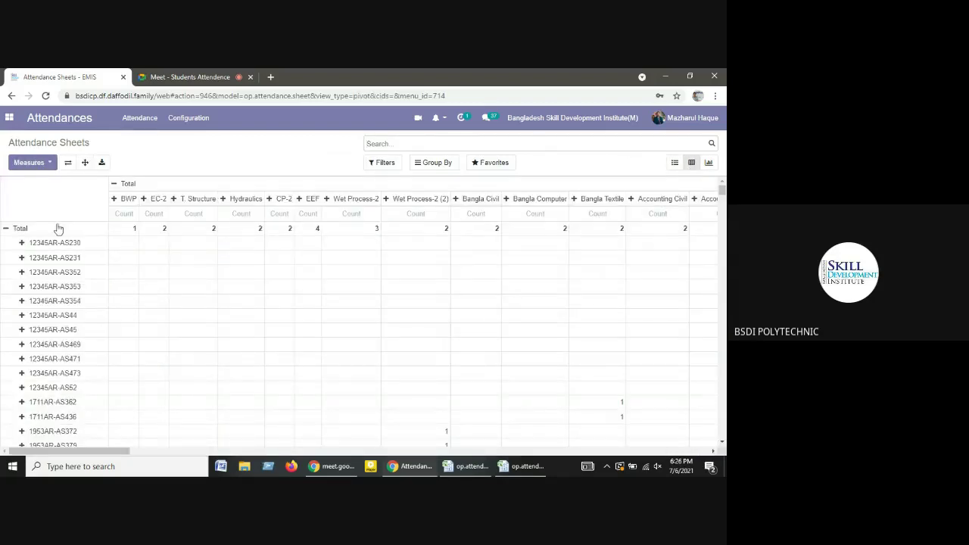
left_click(6, 230)
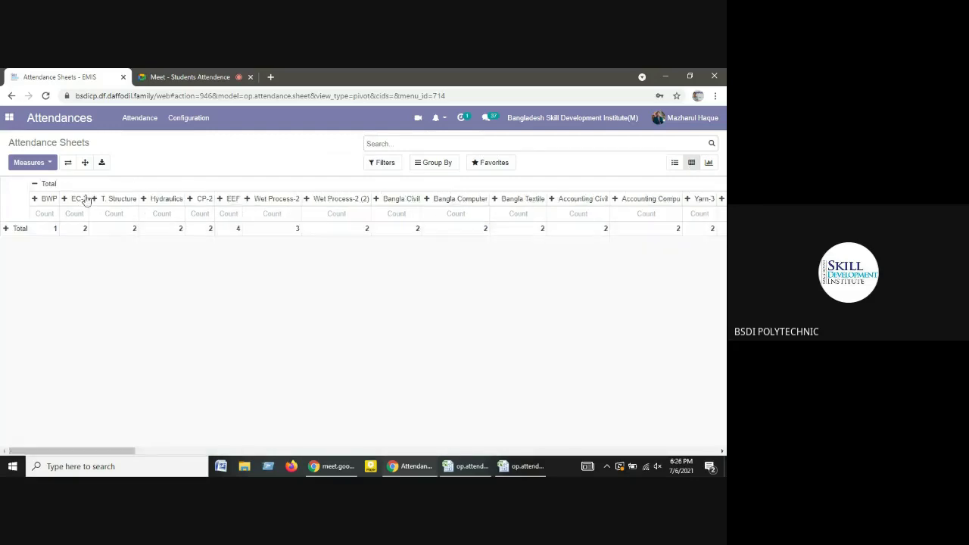
left_click(34, 184)
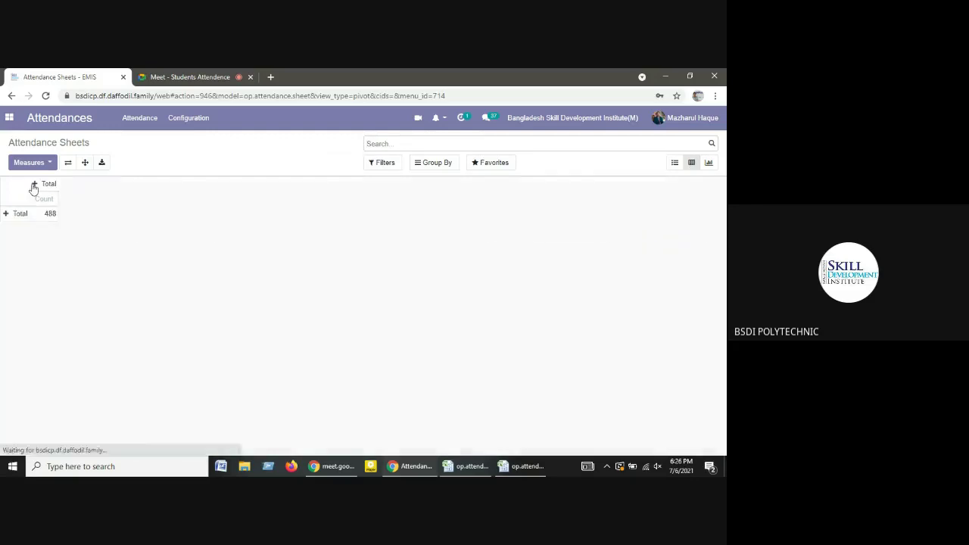
- Add the collapsed attendance pivot to the personal dashboard under the name Attendance Sheets
left_click(500, 166)
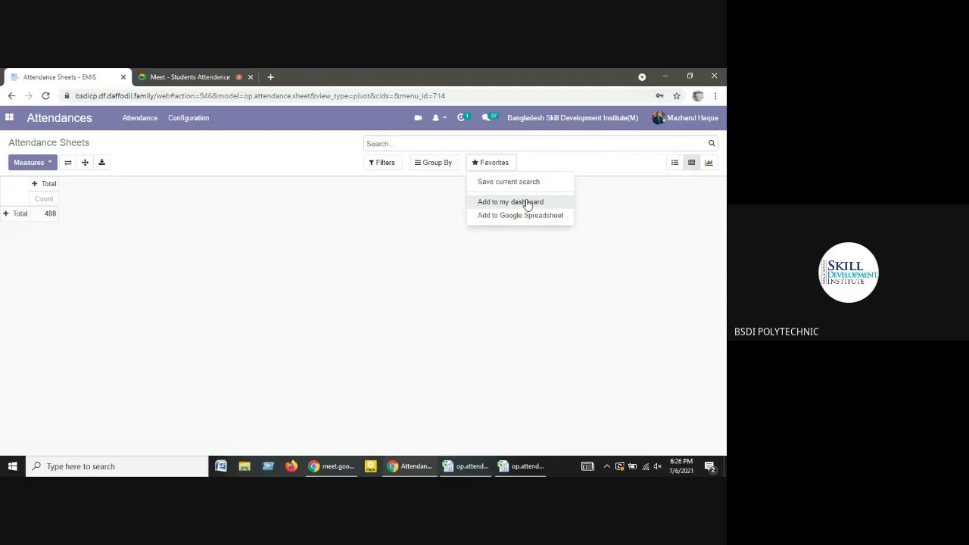
left_click(528, 203)
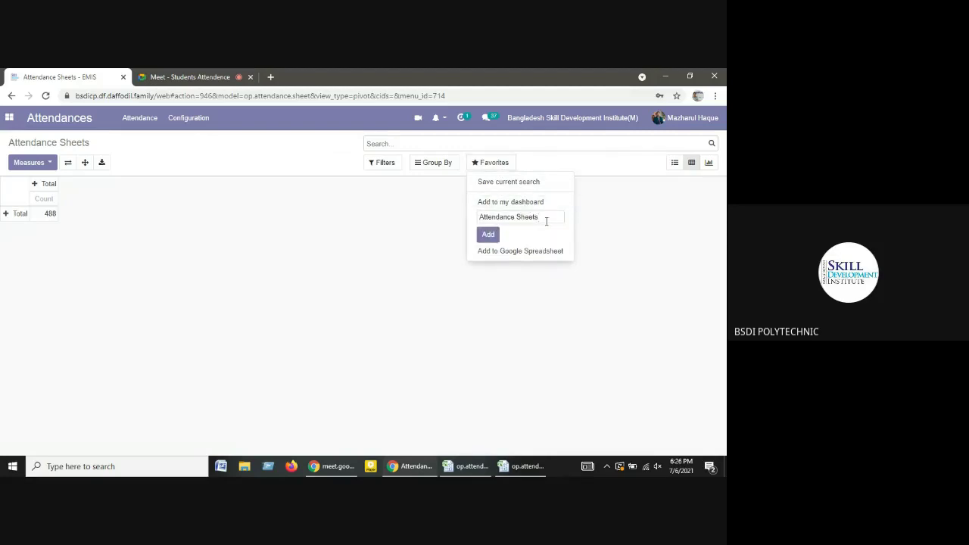
left_click(489, 235)
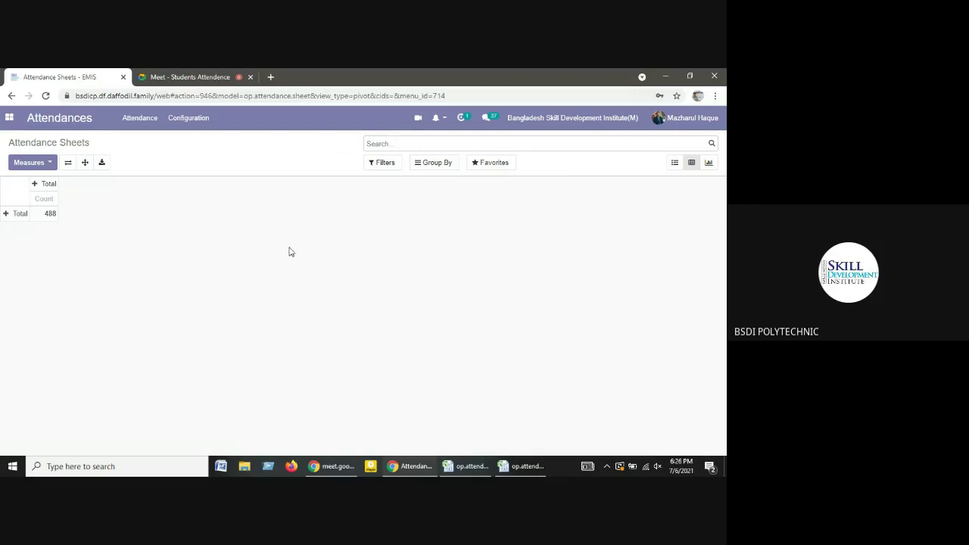
- Open the Dashboards app and unfold the Students Class Attendance Sheets panel on My Dashboard
left_click(9, 117)
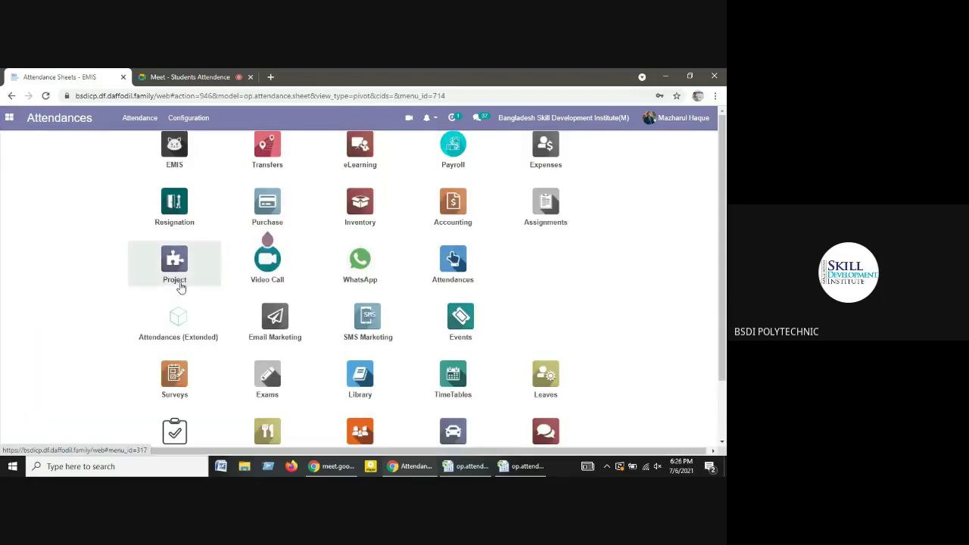
scroll(242, 351, "down", 3)
left_click(173, 415)
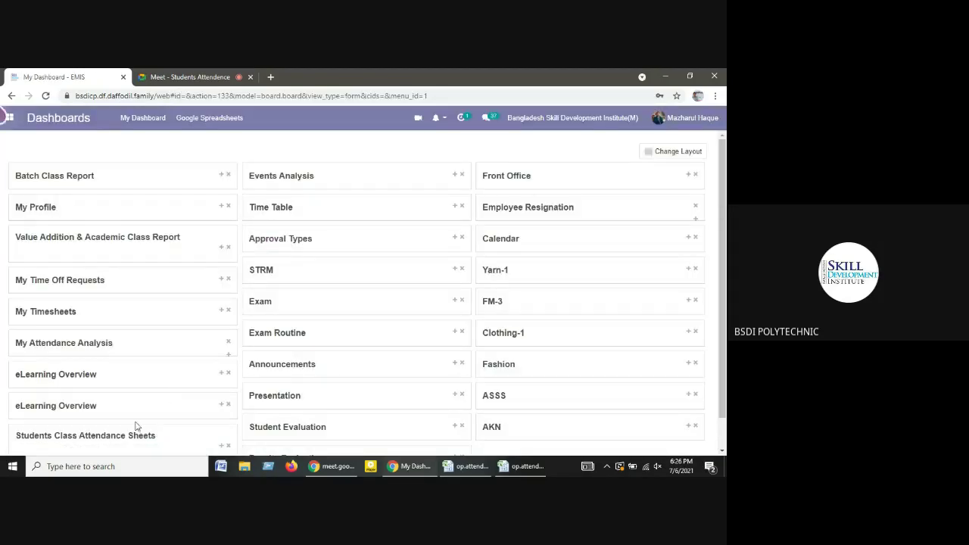
scroll(137, 427, "down", 1)
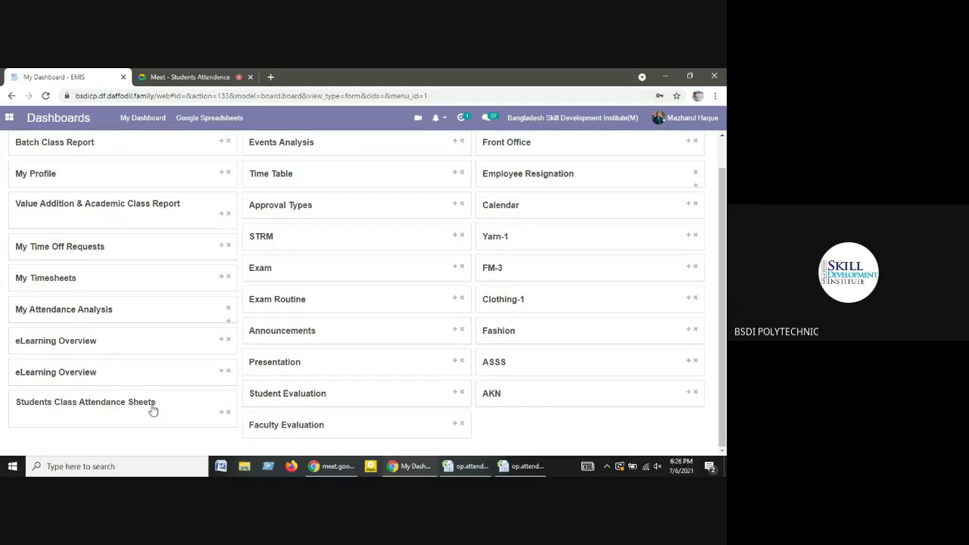
left_click(222, 416)
scroll(58, 368, "down", 1)
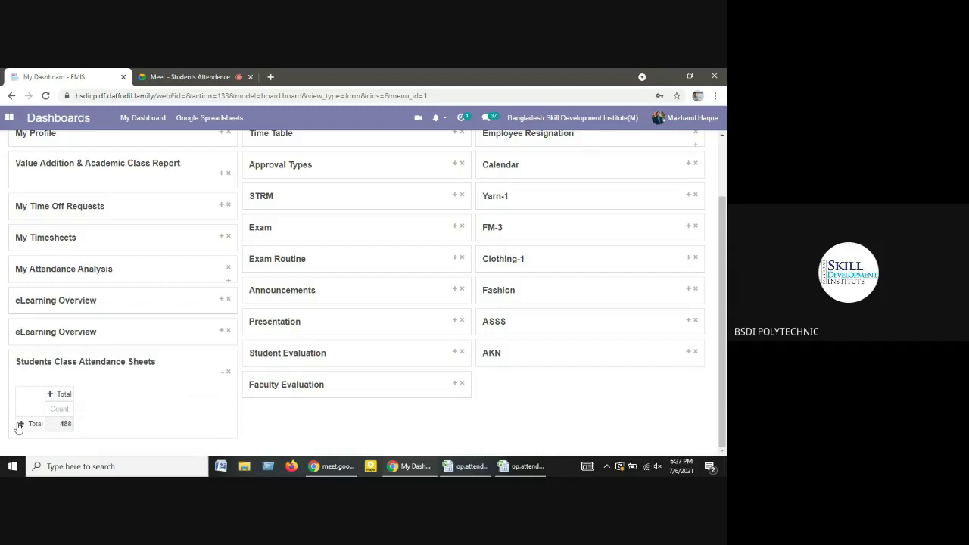
- Try grouping the attendance pivot's Total row by the week of the date, and collapse it again
left_click(21, 425)
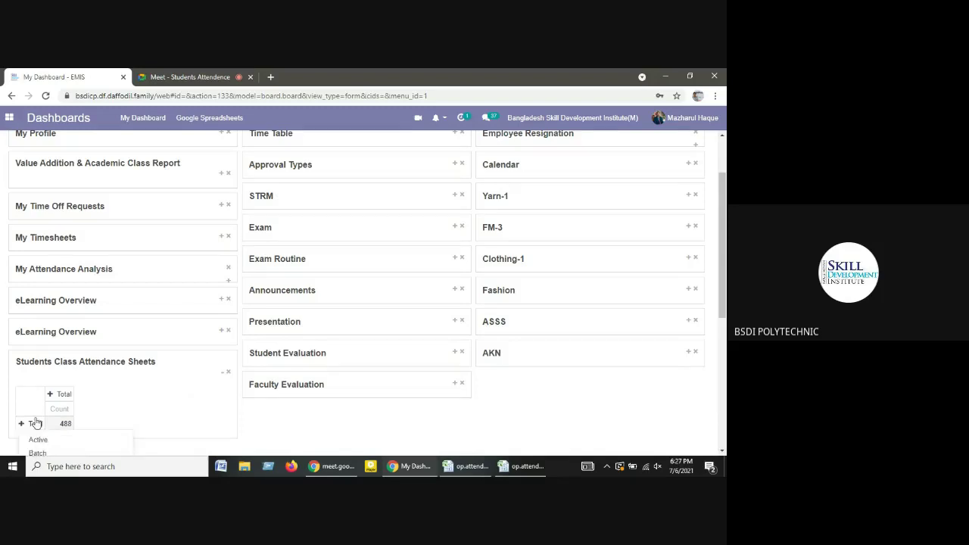
scroll(31, 379, "down", 2)
mouse_move(61, 399)
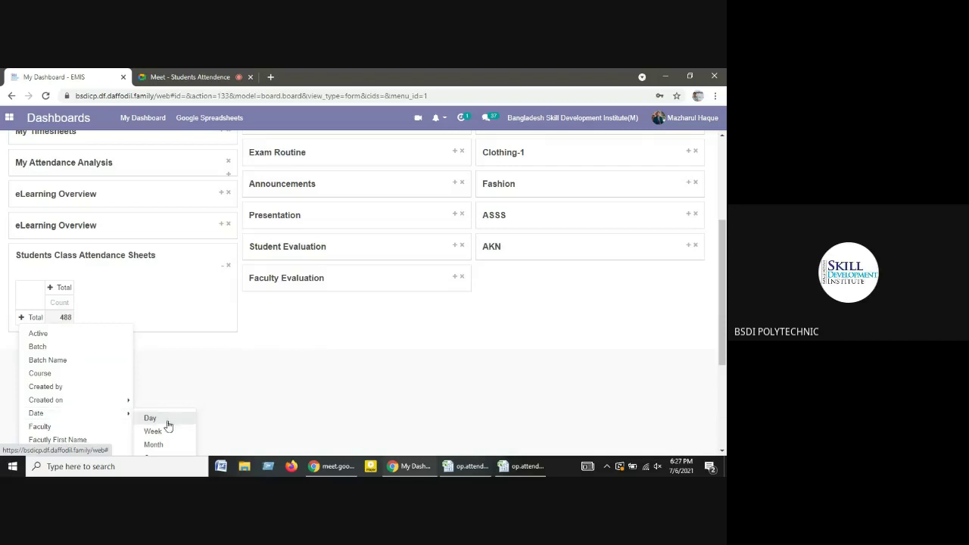
scroll(190, 424, "down", 2)
mouse_move(60, 316)
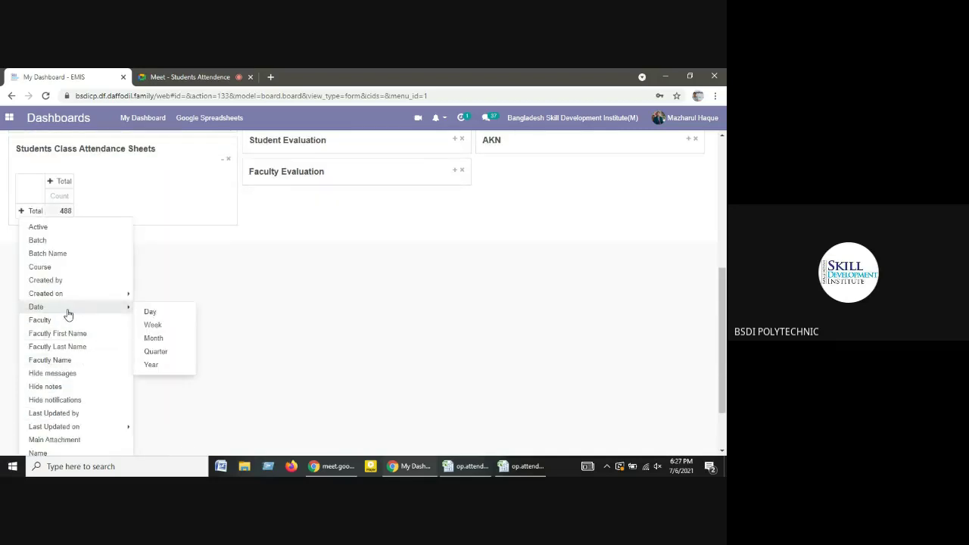
left_click(148, 327)
scroll(149, 329, "down", 2)
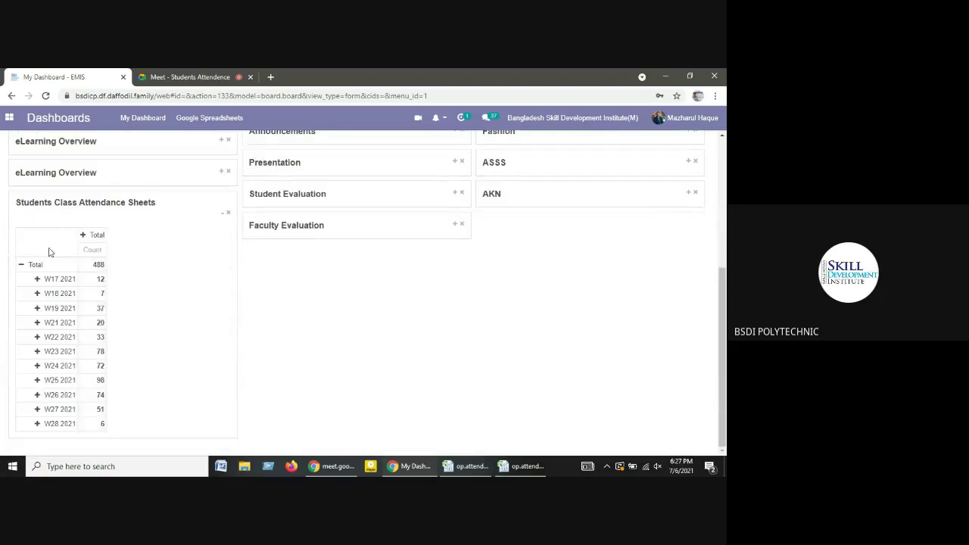
left_click(21, 266)
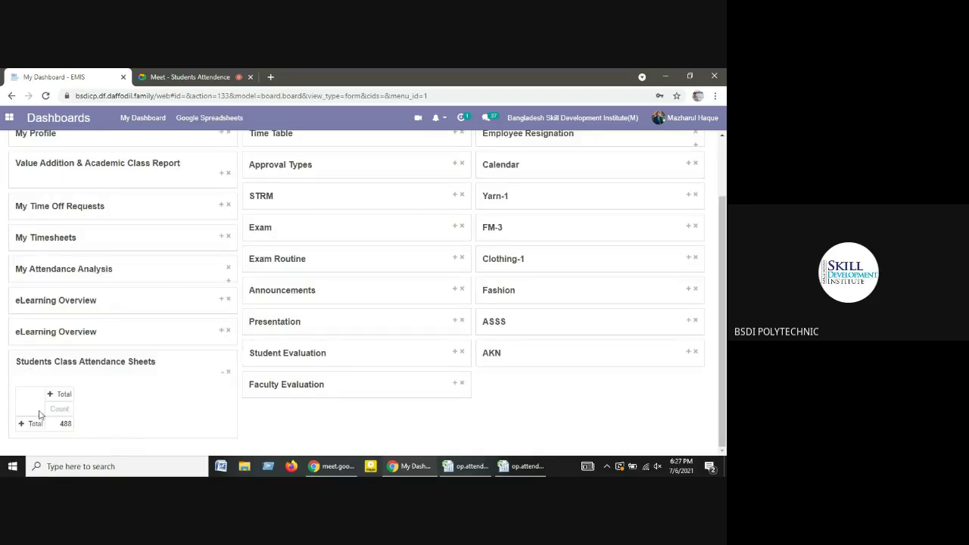
- Group the Total row of the Students Class Attendance Sheets pivot by the month of the date
left_click(21, 429)
scroll(23, 426, "down", 3)
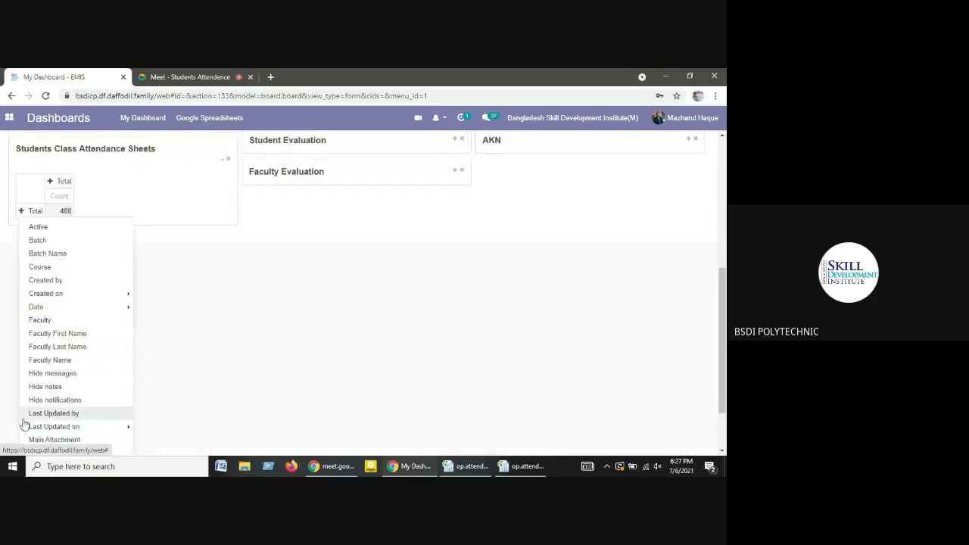
scroll(23, 303, "down", 1)
mouse_move(70, 254)
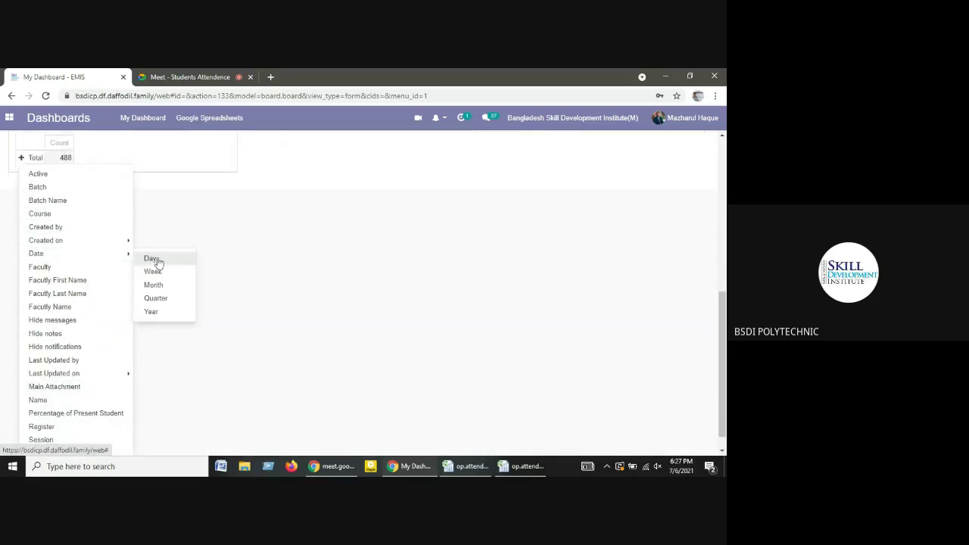
left_click(157, 284)
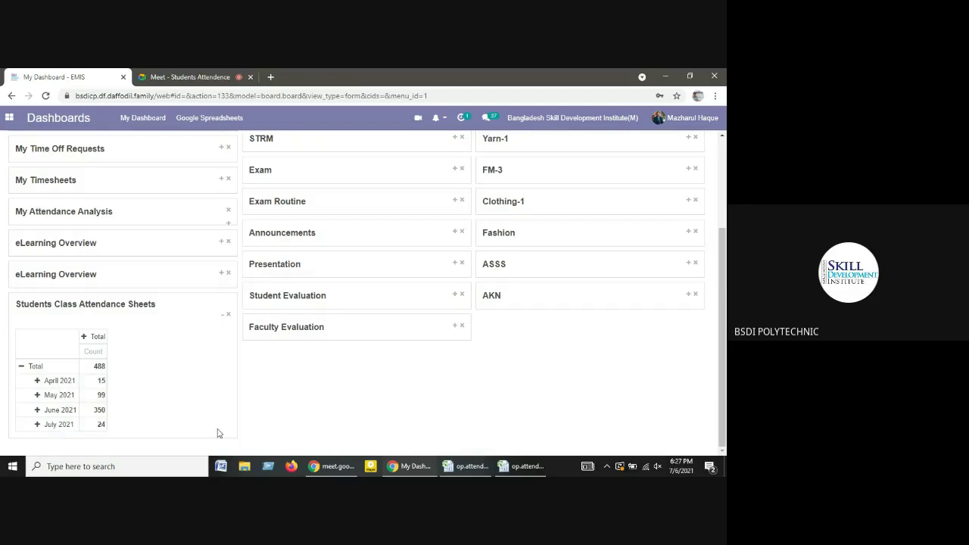
- Break the June 2021 row down by Batch and open the grouping choices for the Cmt 3rd Batch row
left_click(38, 412)
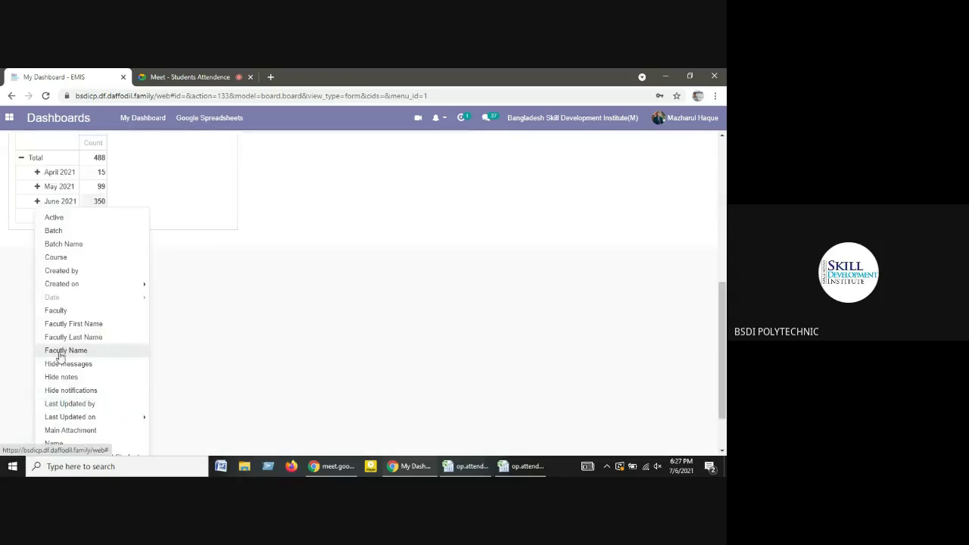
left_click(67, 234)
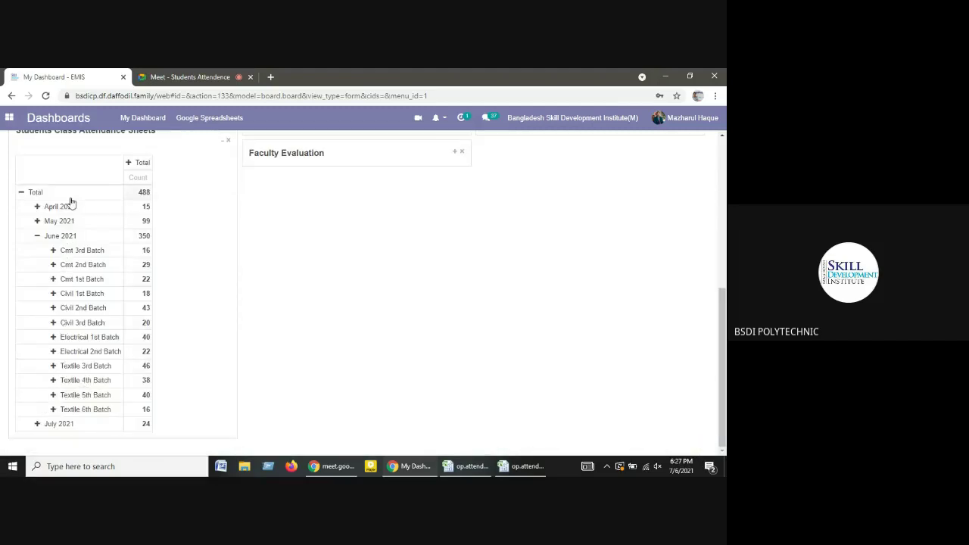
left_click(52, 262)
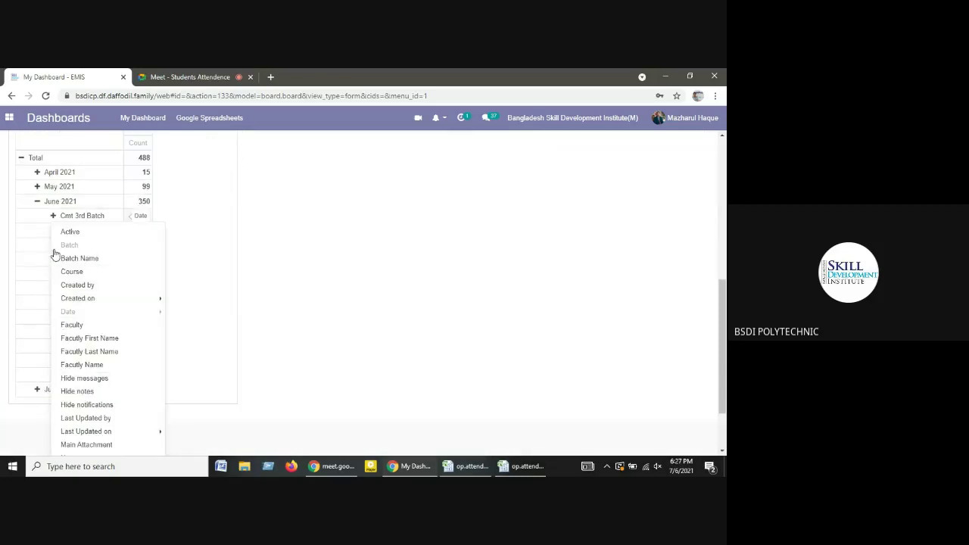